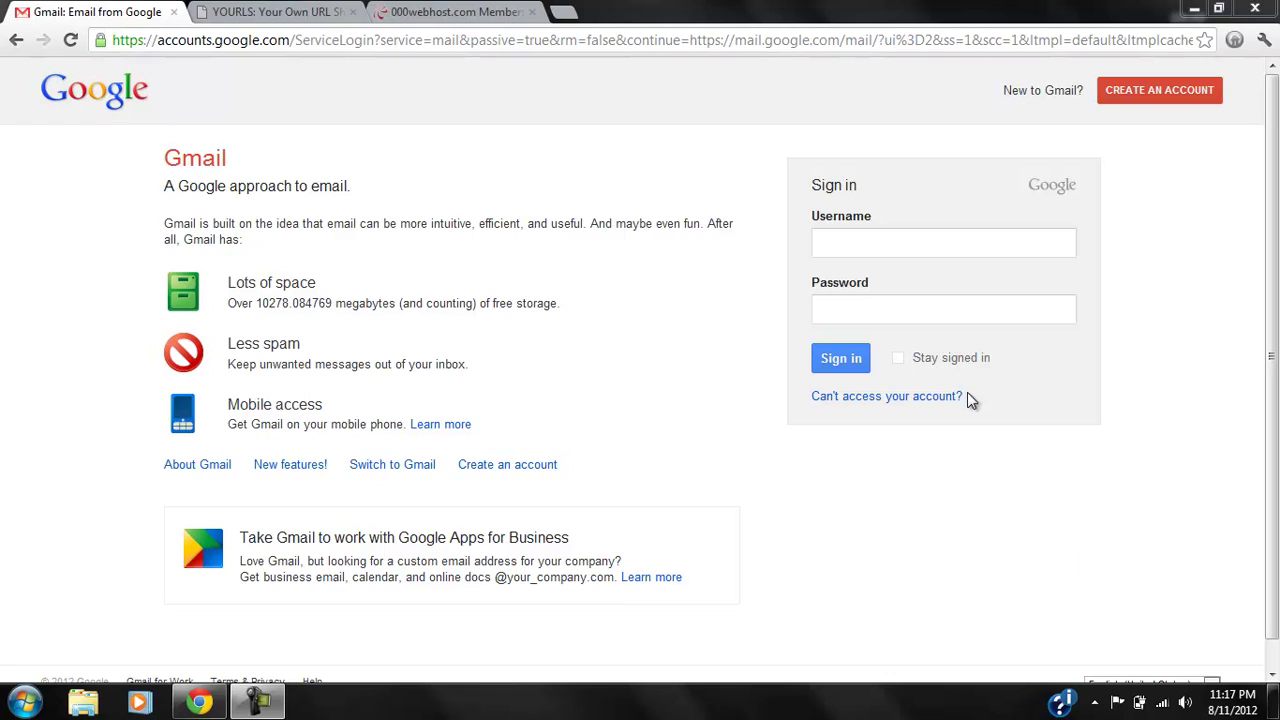
Sign in to Gmail with the tutorial account's username and password.
click(864, 251)
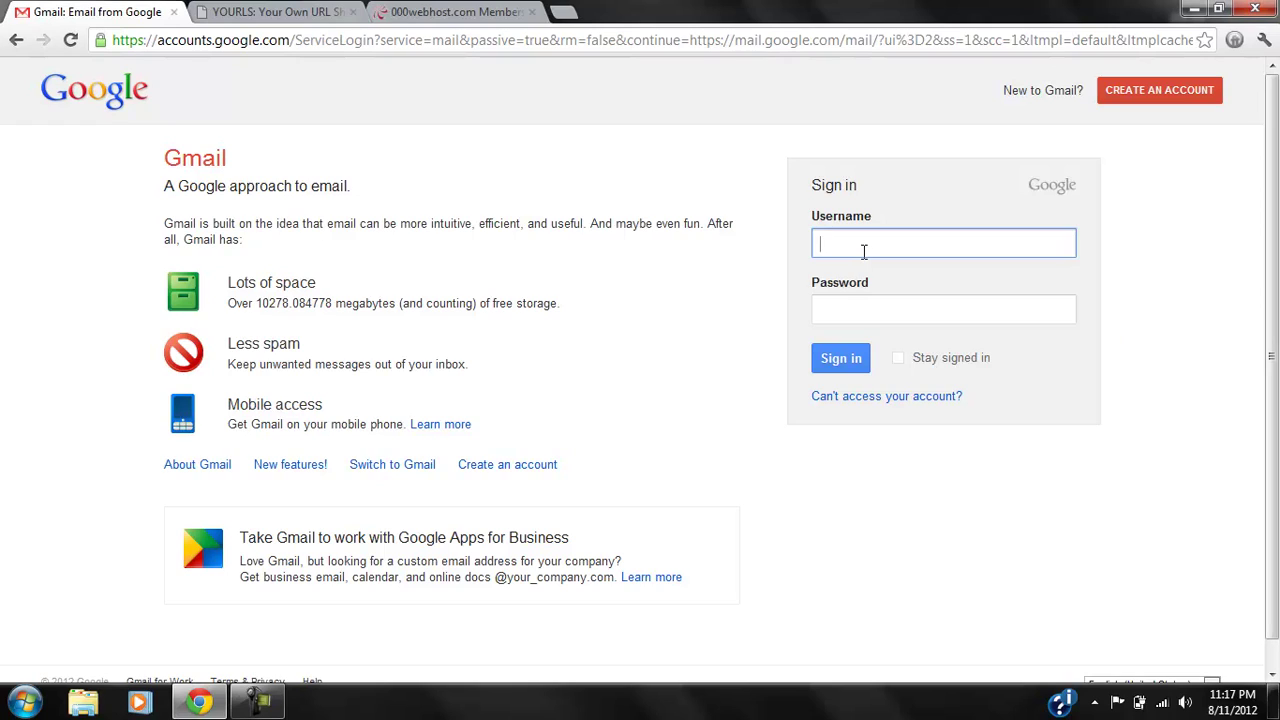
key(Return)
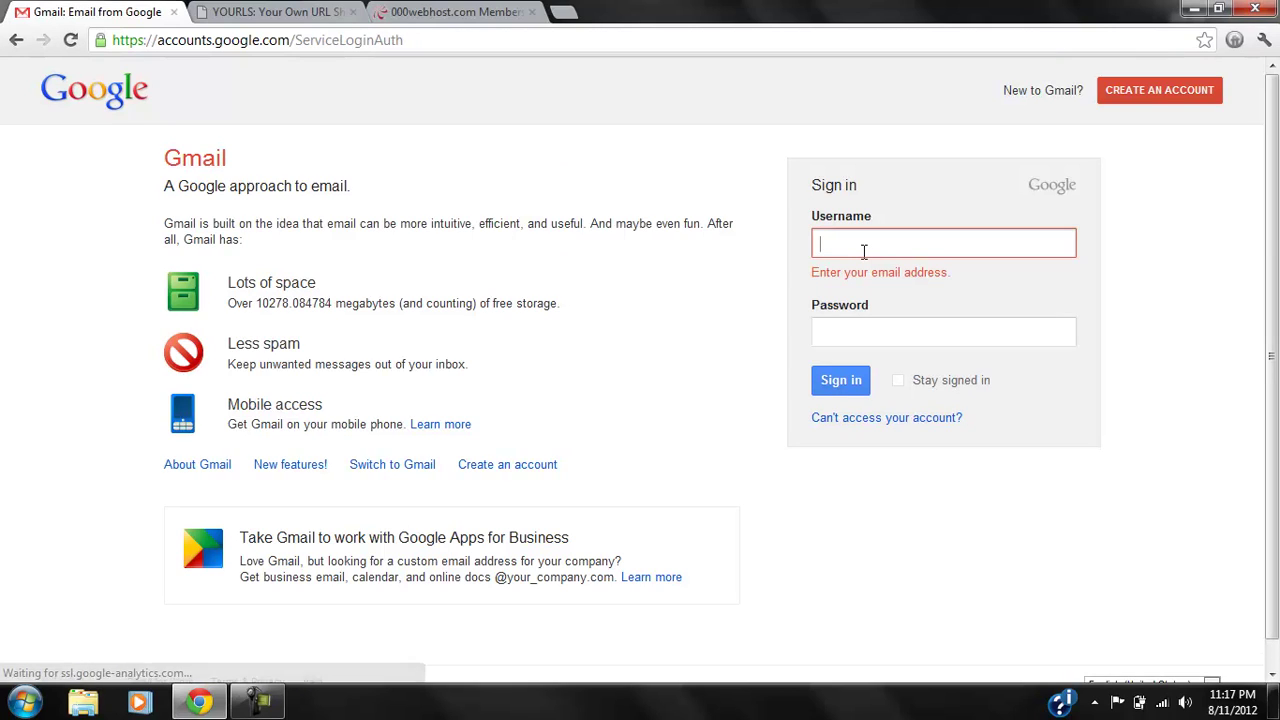
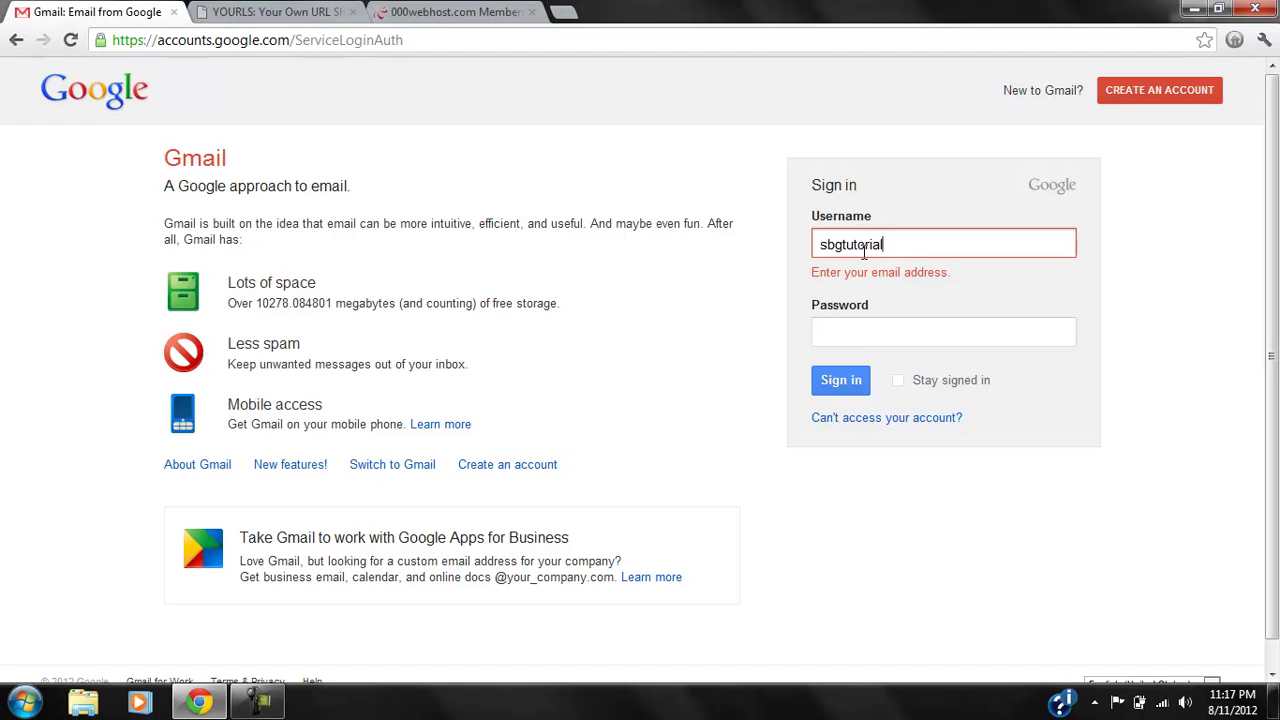
key(Tab)
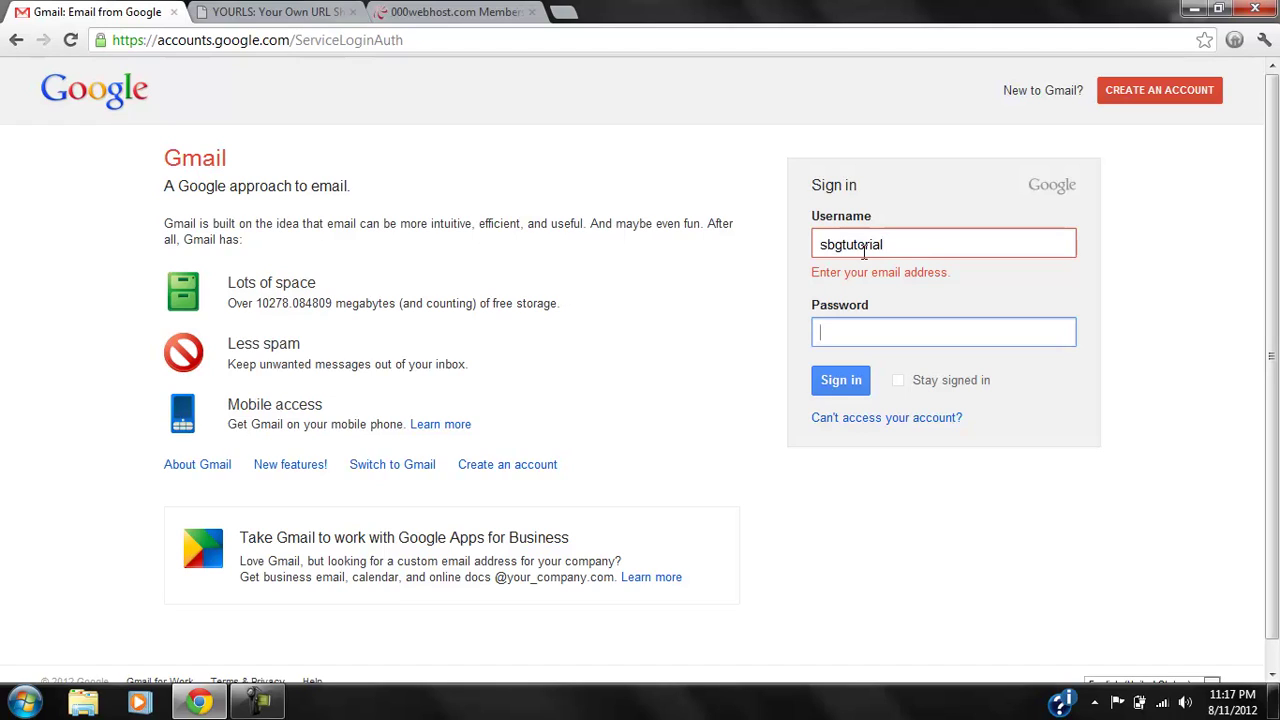
text(********)
key(Return)
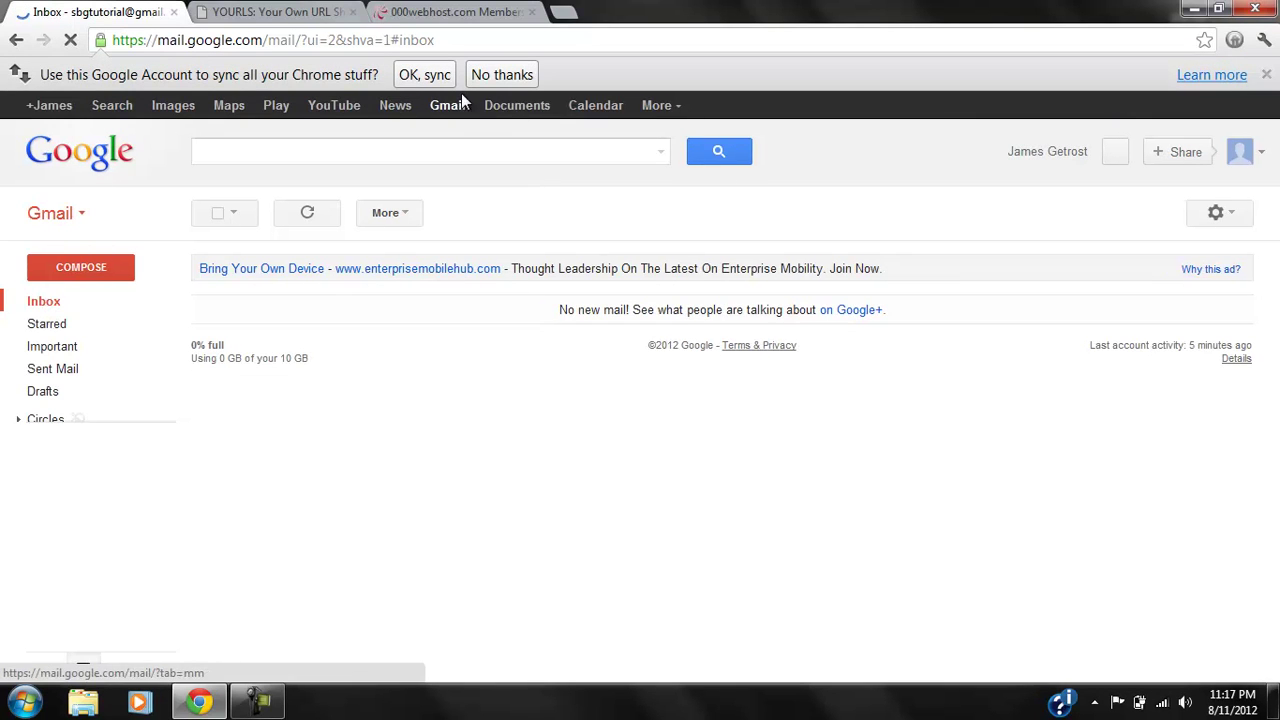
Decline browser sync and download yourls-1.5.zip from the YOURLS Google Code downloads page.
click(502, 74)
key(ctrl+Tab)
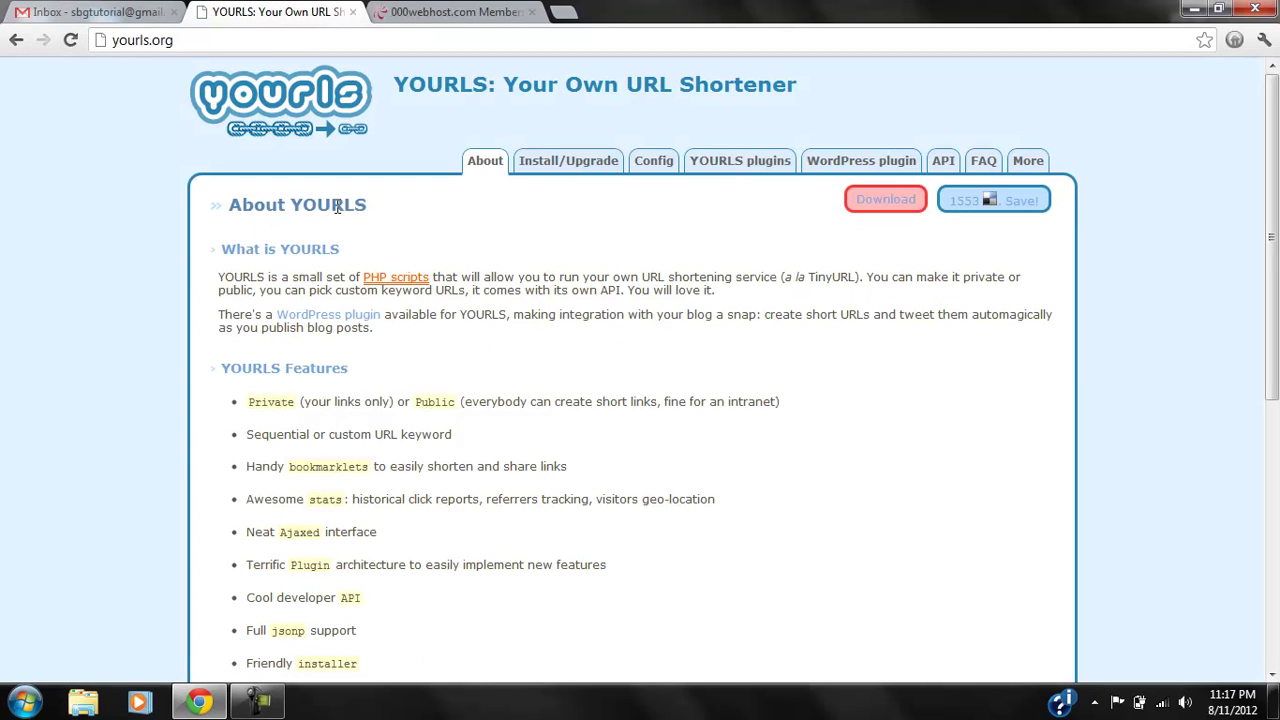
click(885, 200)
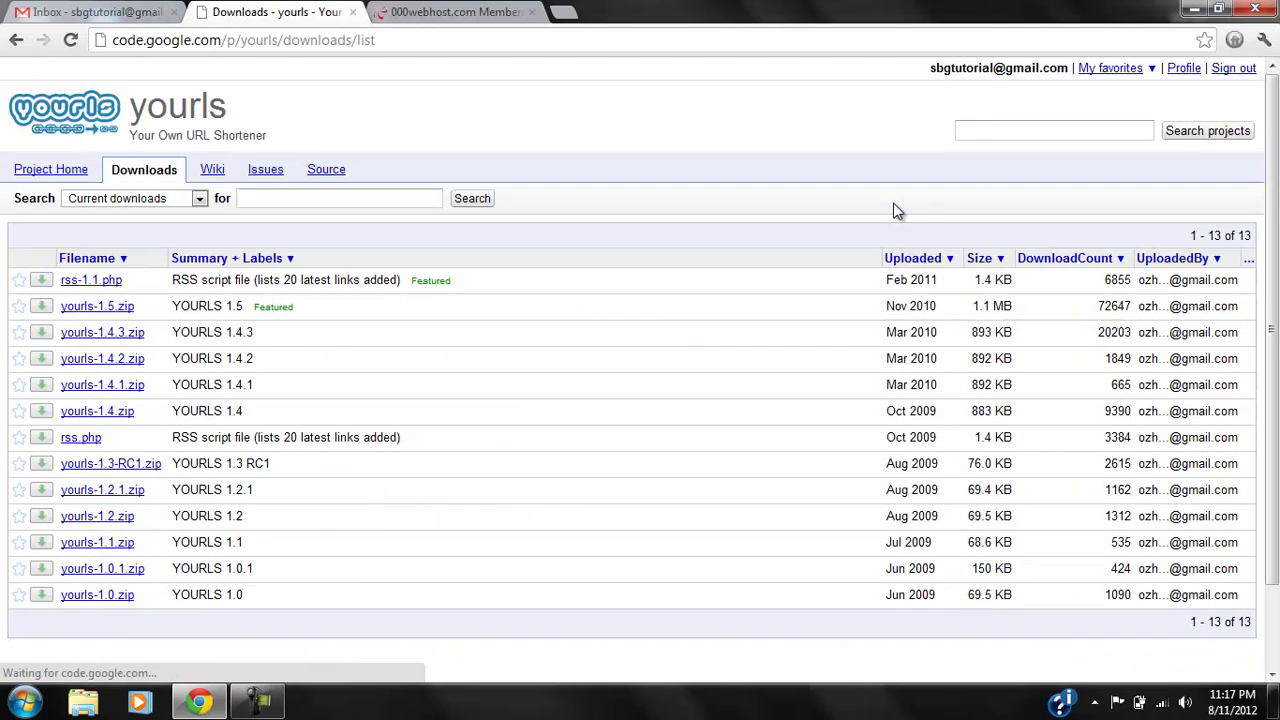
click(118, 310)
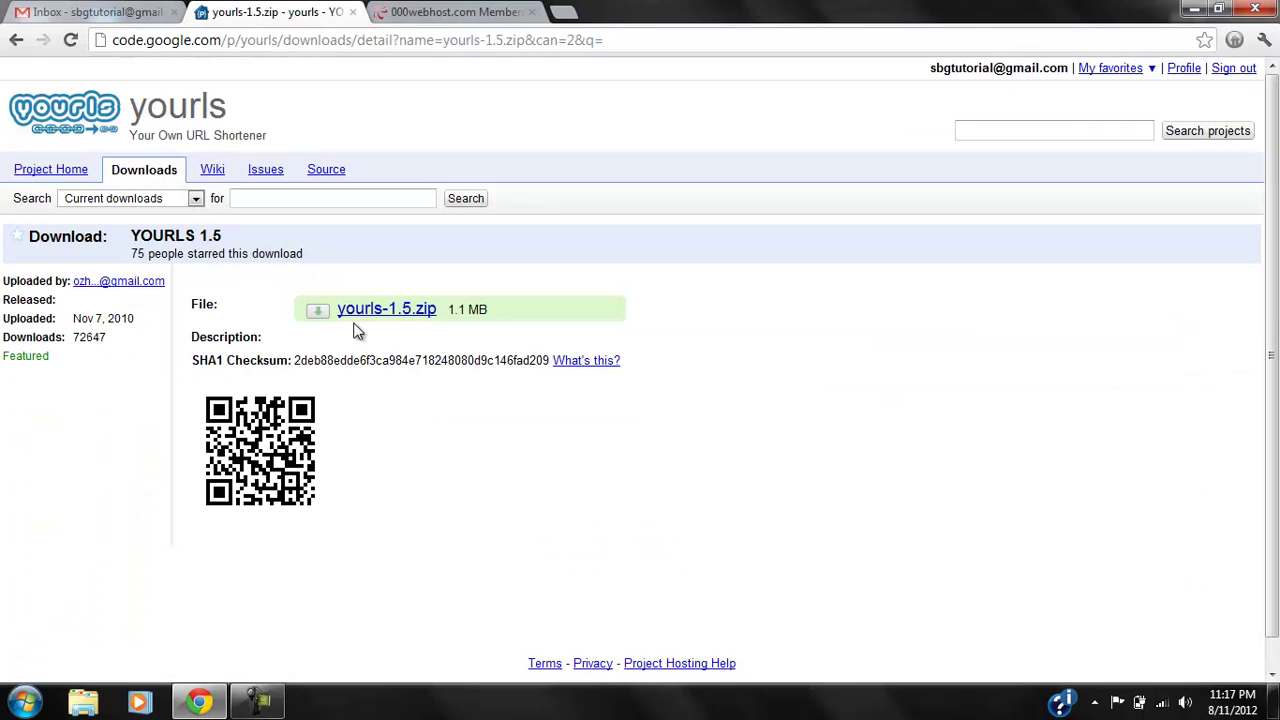
drag(143, 321, 165, 311)
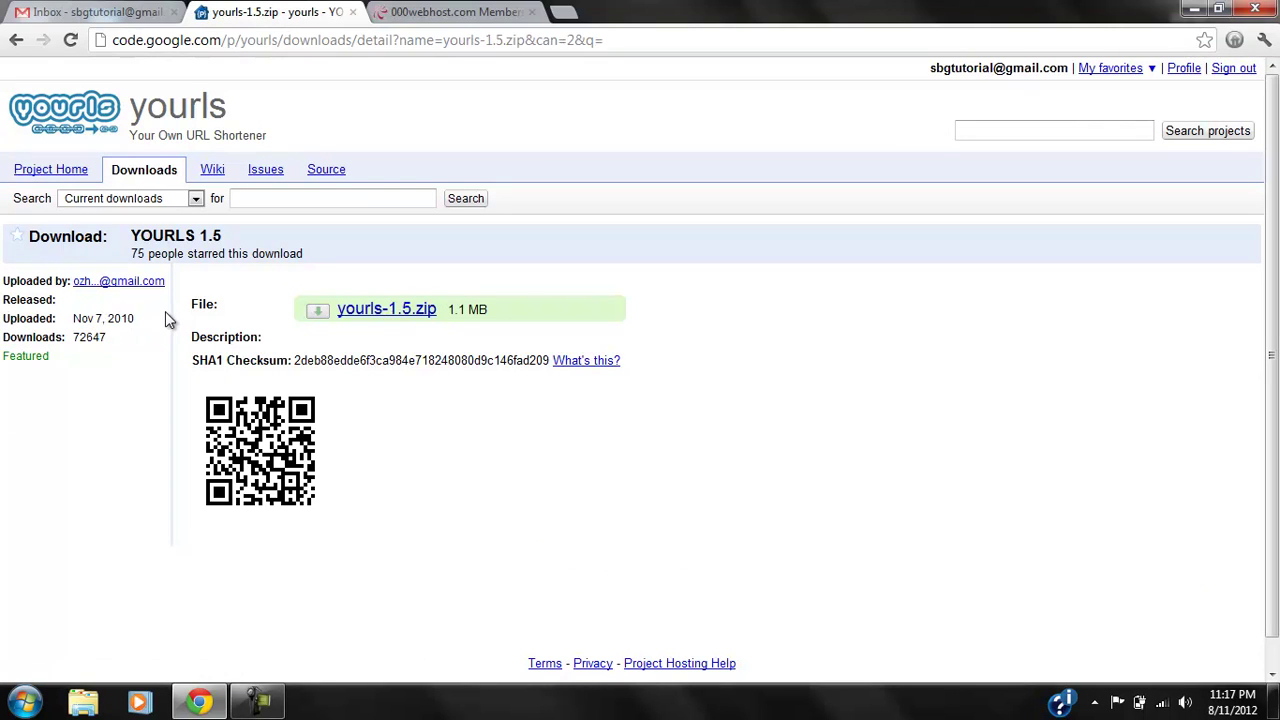
click(386, 309)
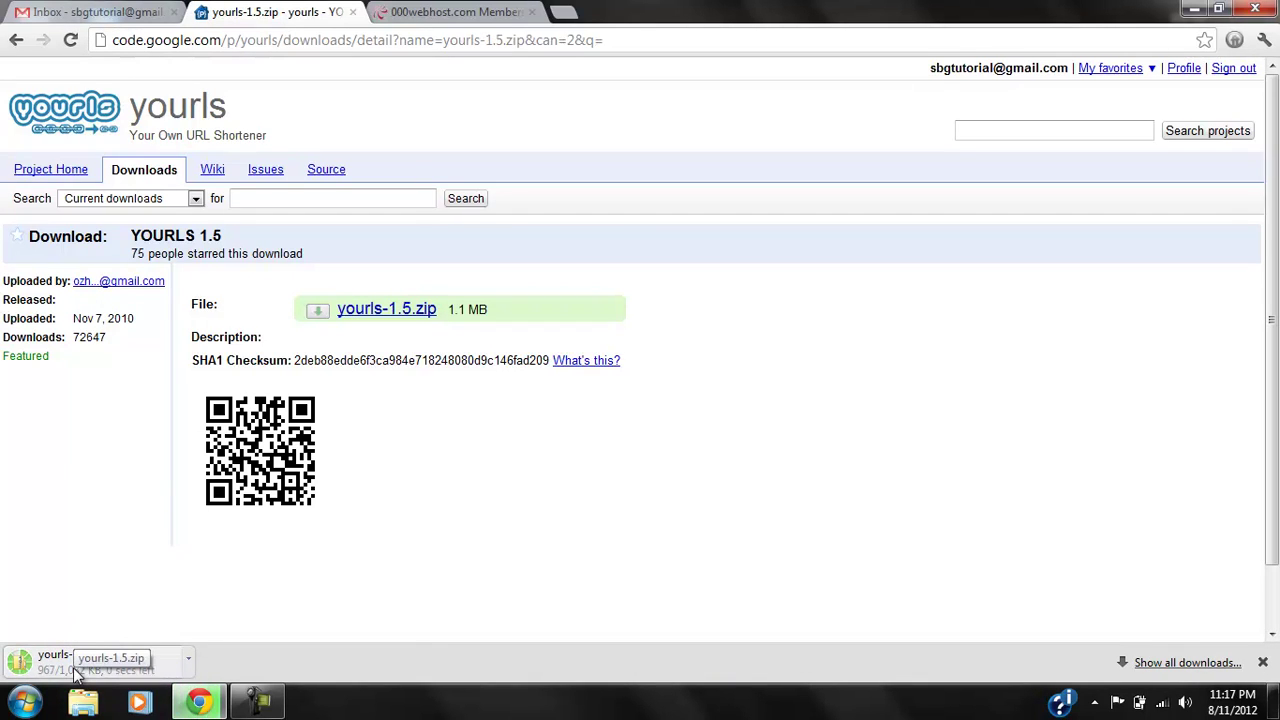
click(452, 12)
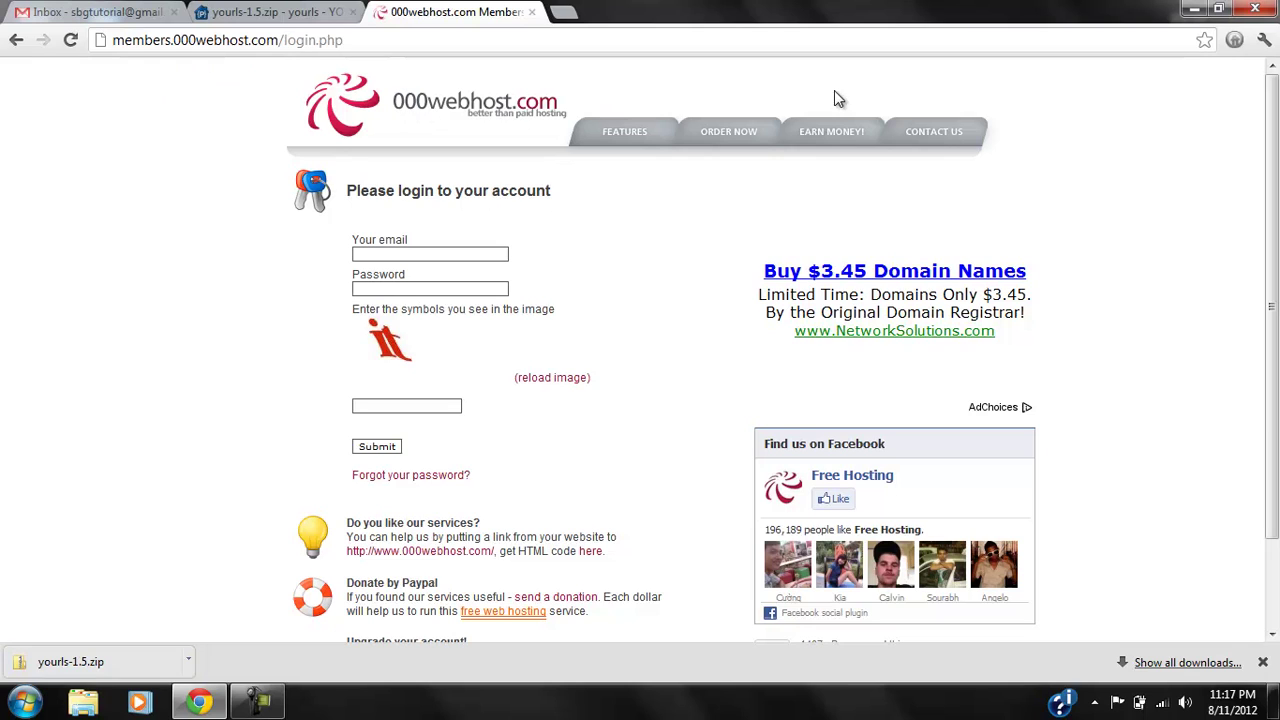
Open the 000webhost free hosting order form and delete the example yourdomain.com from its domain field.
click(745, 136)
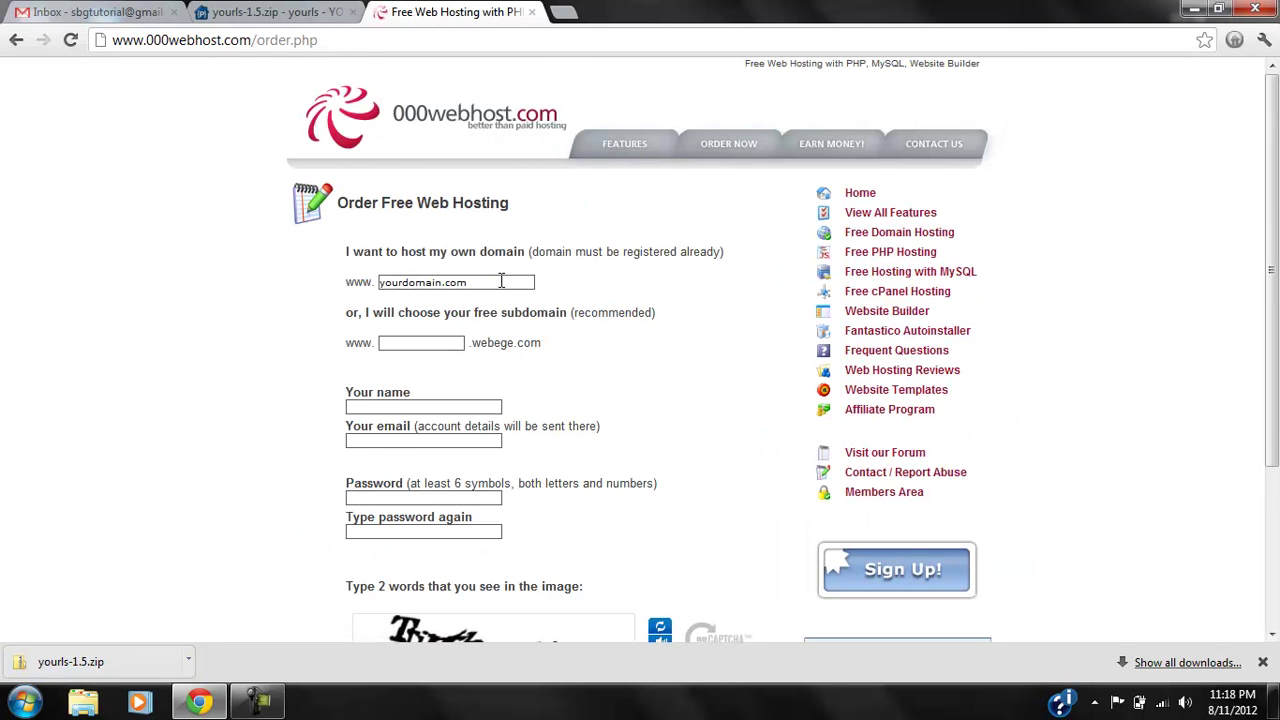
drag(501, 282, 344, 282)
key(BackSpace)
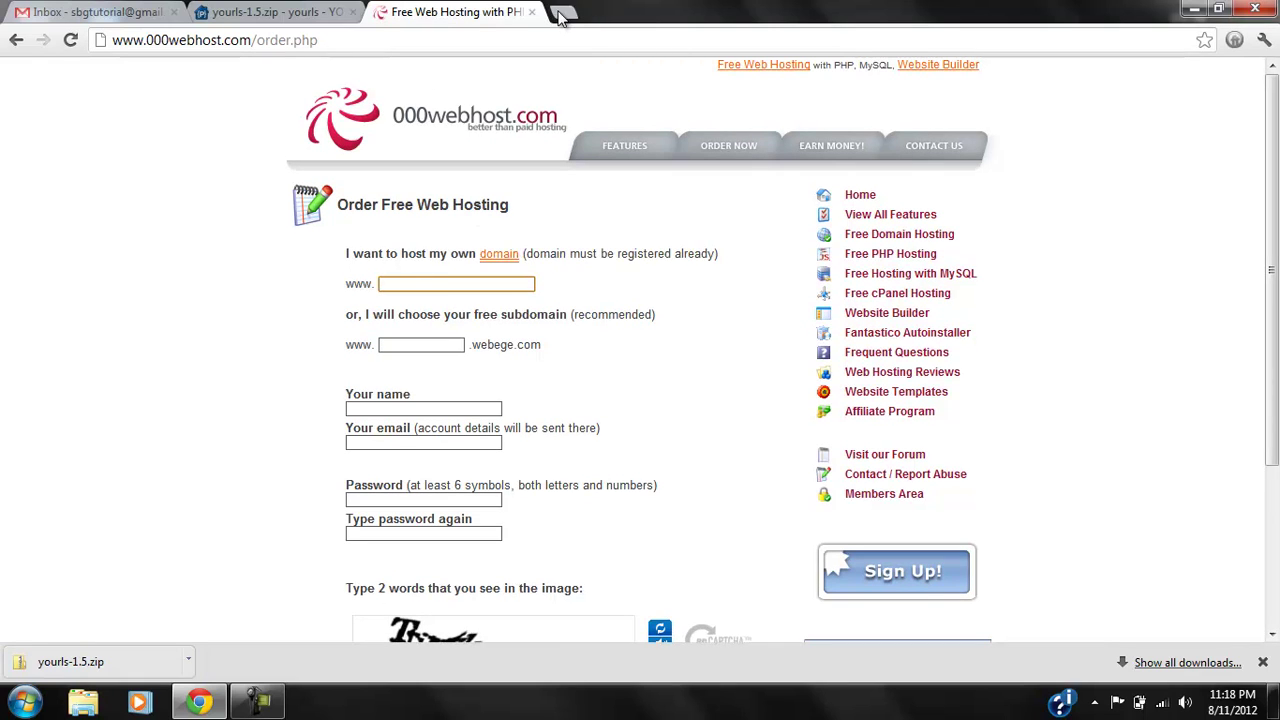
Go to dot.tk and log in to My Dot TK with the Google account, allowing access.
click(563, 13)
text(dot.tk/en/index.html?lang=en)
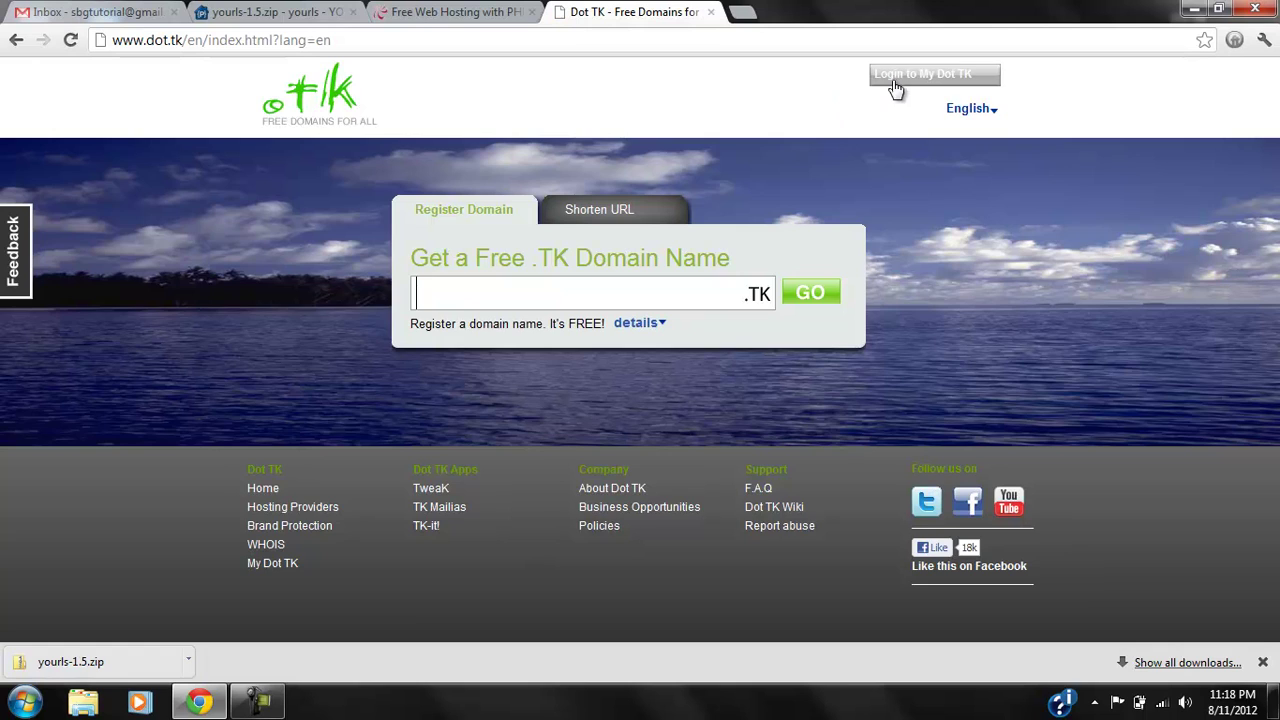
click(894, 84)
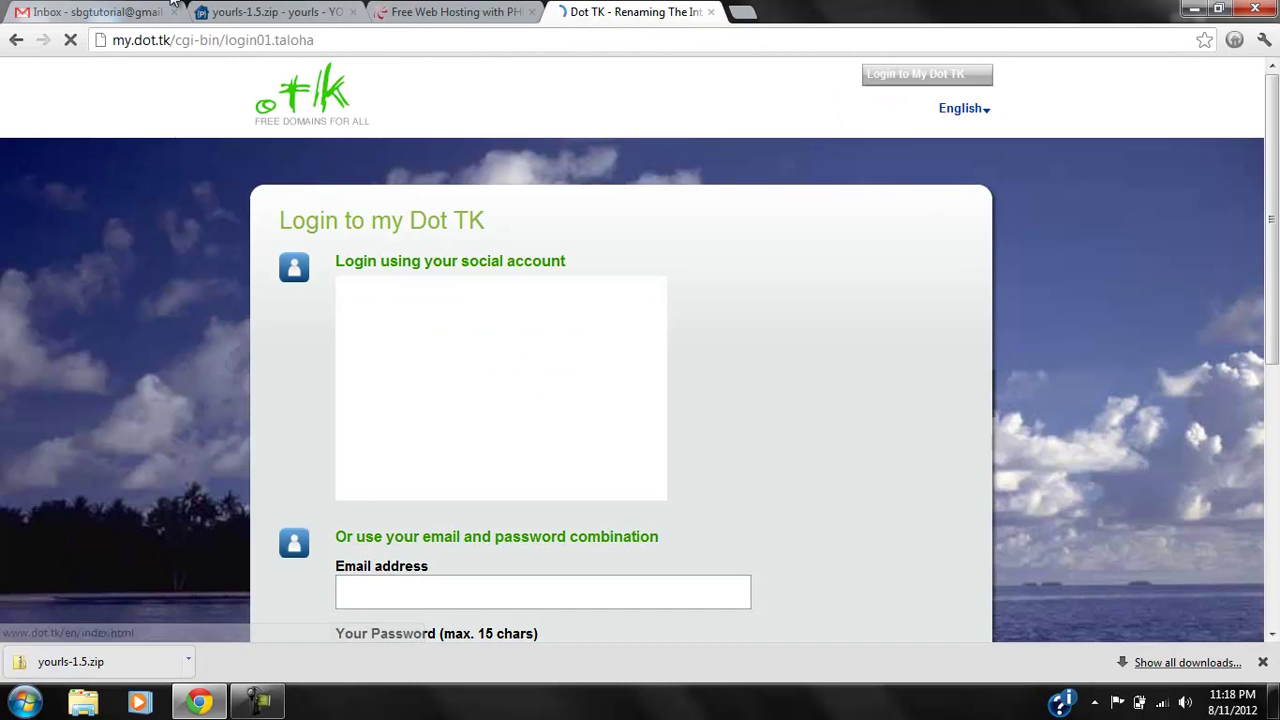
click(150, 12)
click(600, 12)
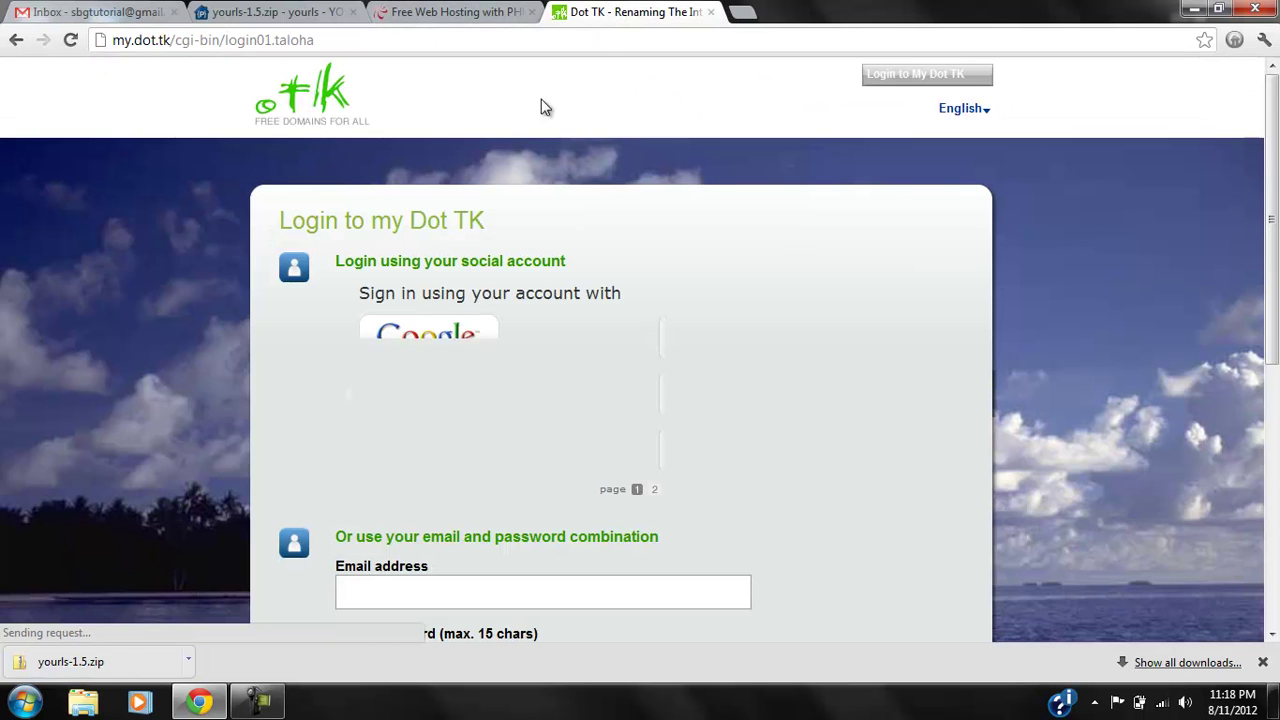
click(431, 340)
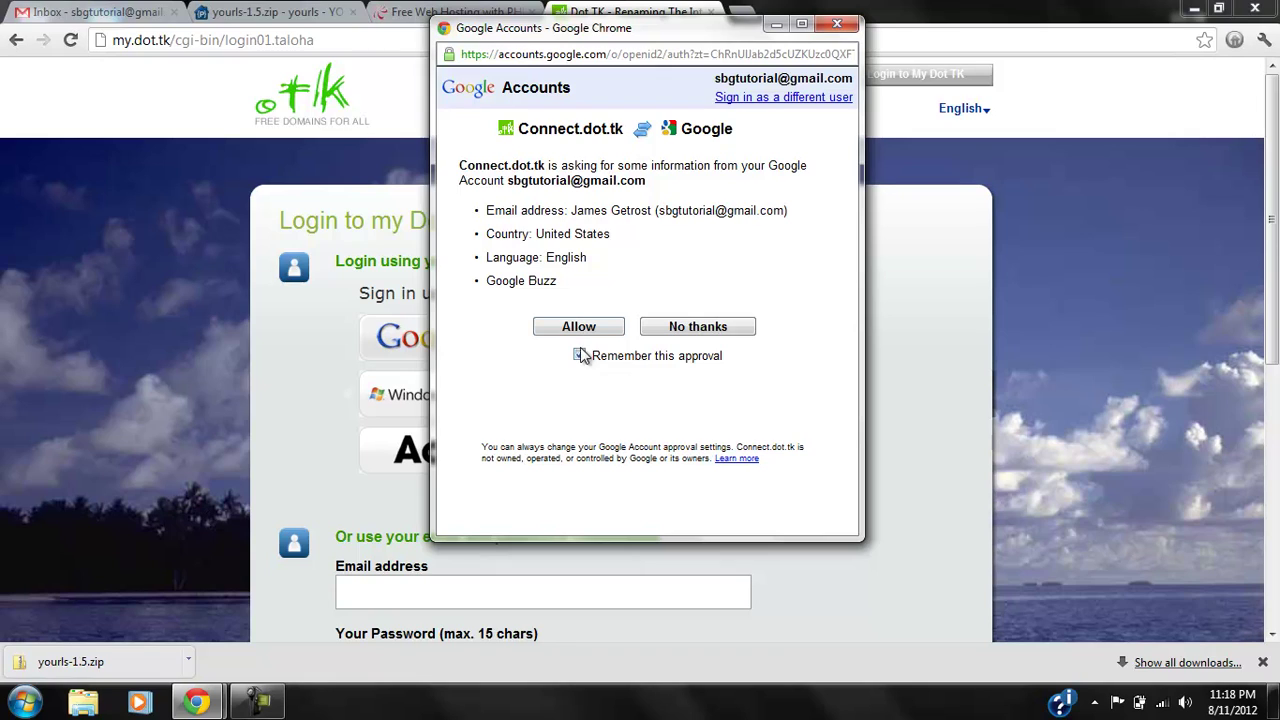
click(583, 330)
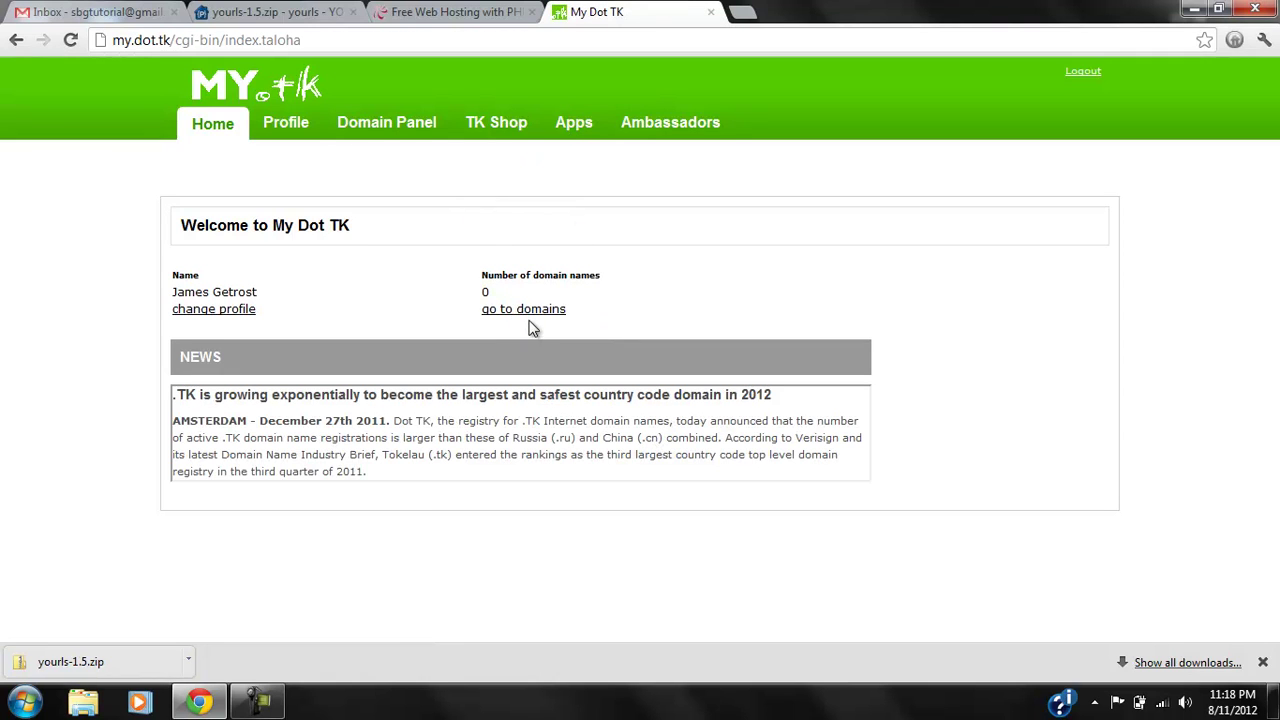
Check that sbgtut.tk is available and choose it as a free domain.
click(529, 313)
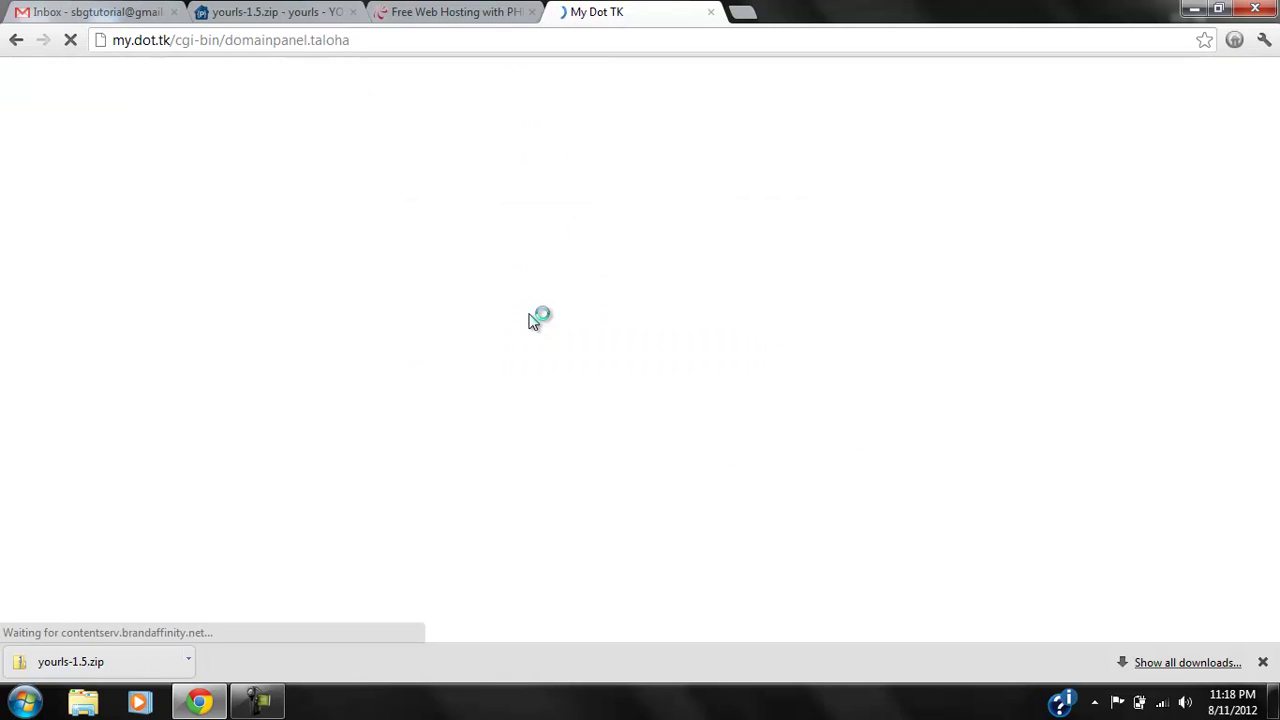
click(322, 180)
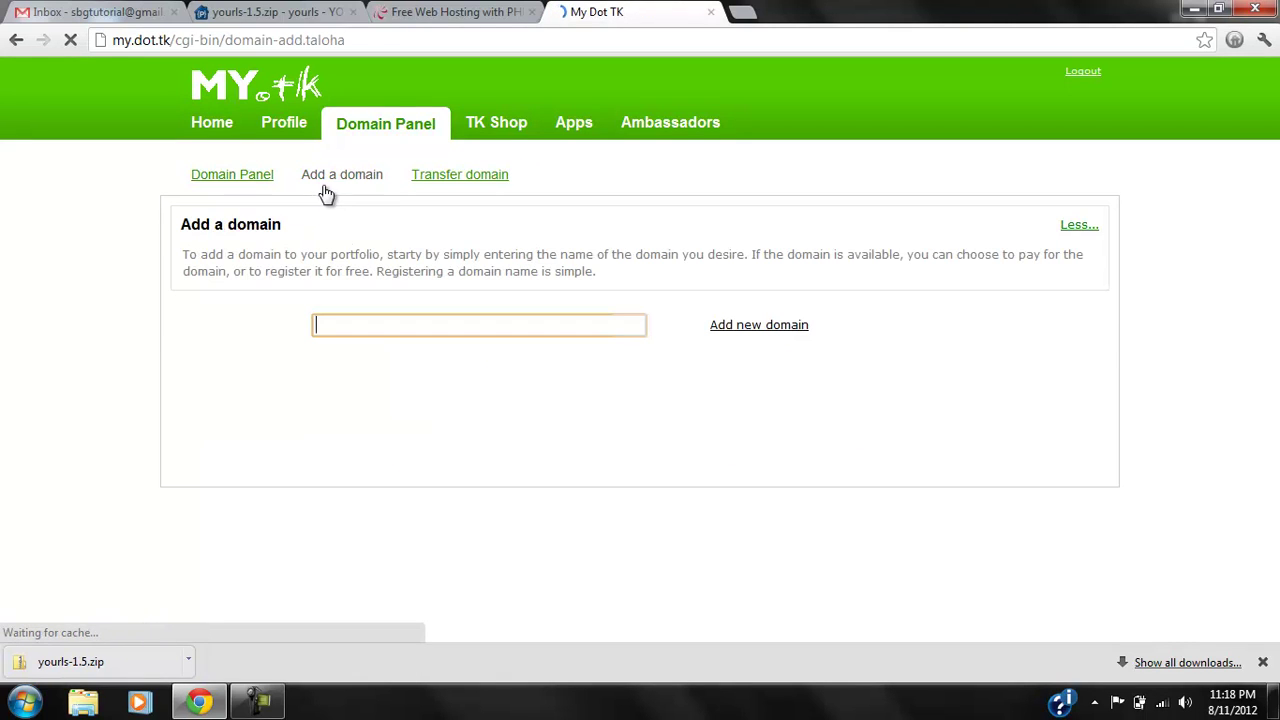
text(sbgtut)
click(763, 325)
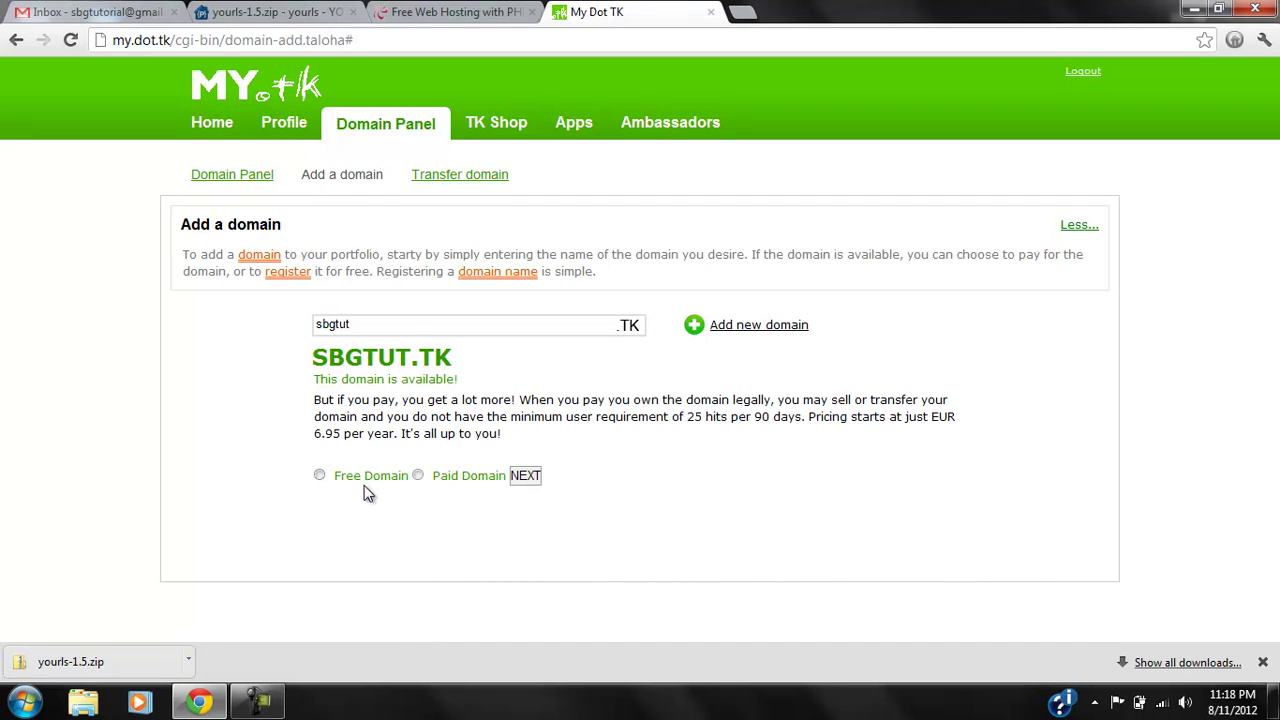
click(341, 477)
click(524, 476)
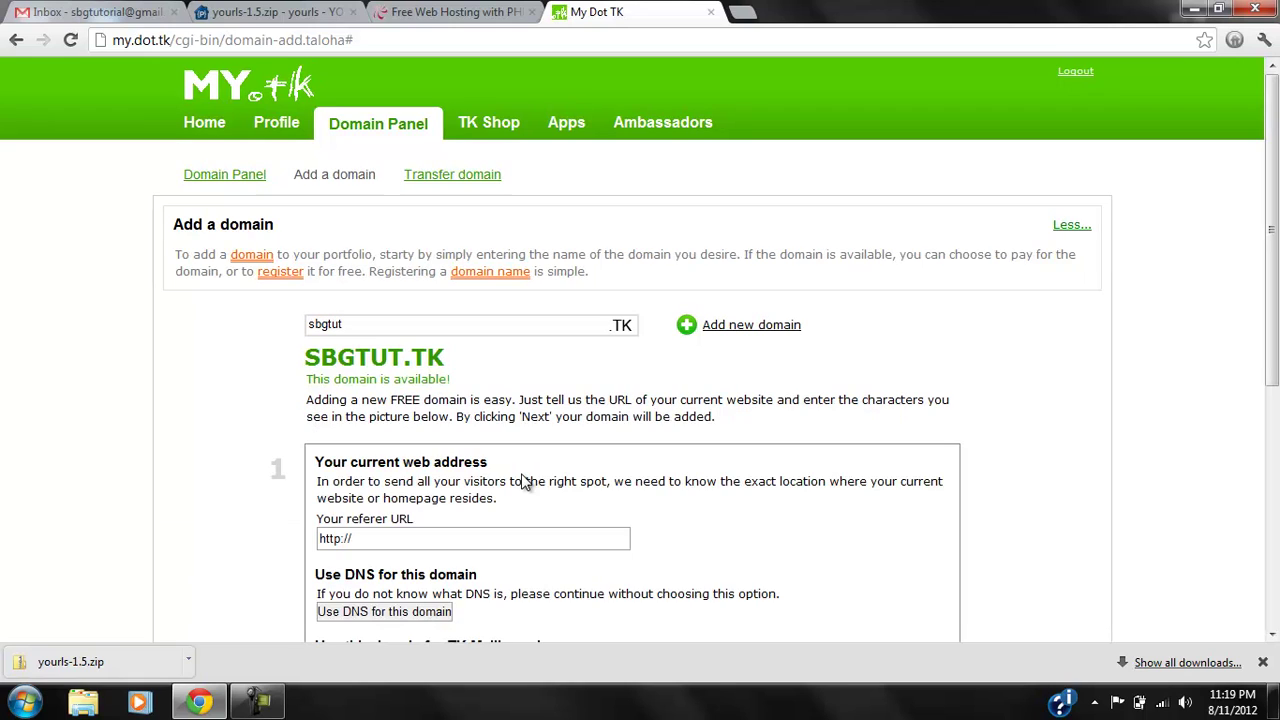
Set the referer URL to strictlybusiness.tk and 12 months' registration, enter the captcha, and submit.
scroll(524, 482, down, 3)
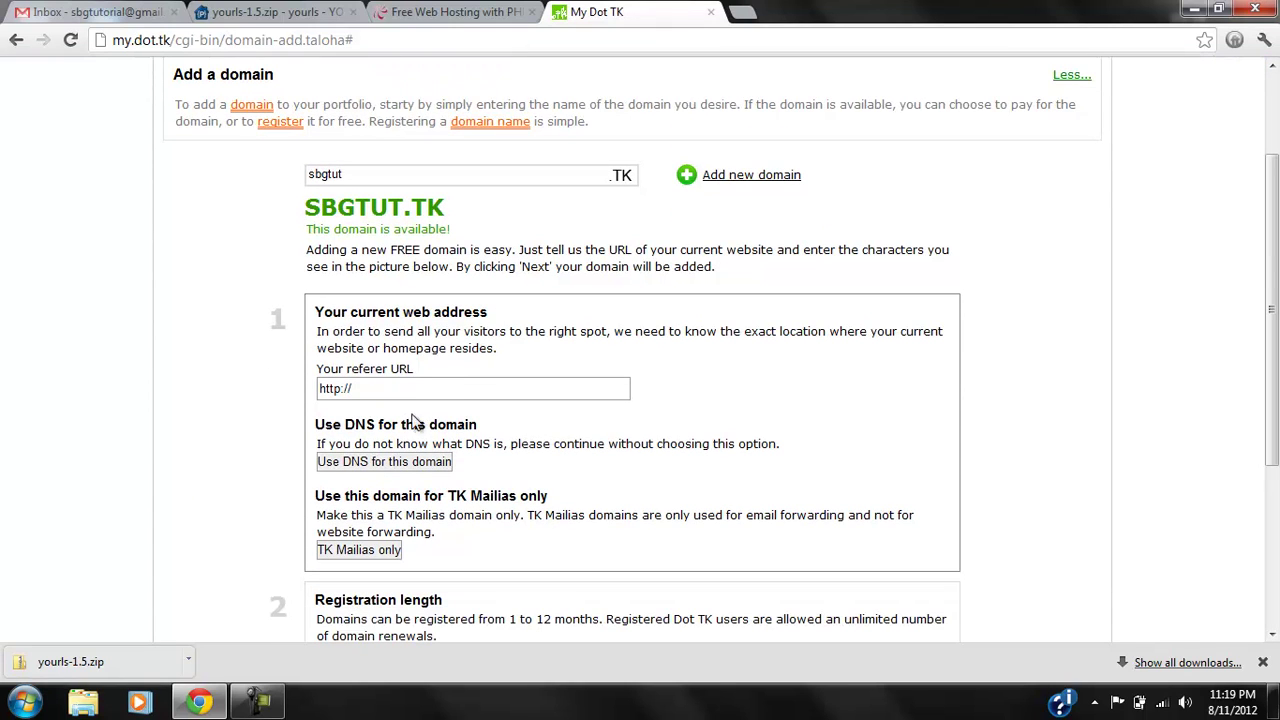
click(405, 391)
text(strictlybusiness.tk)
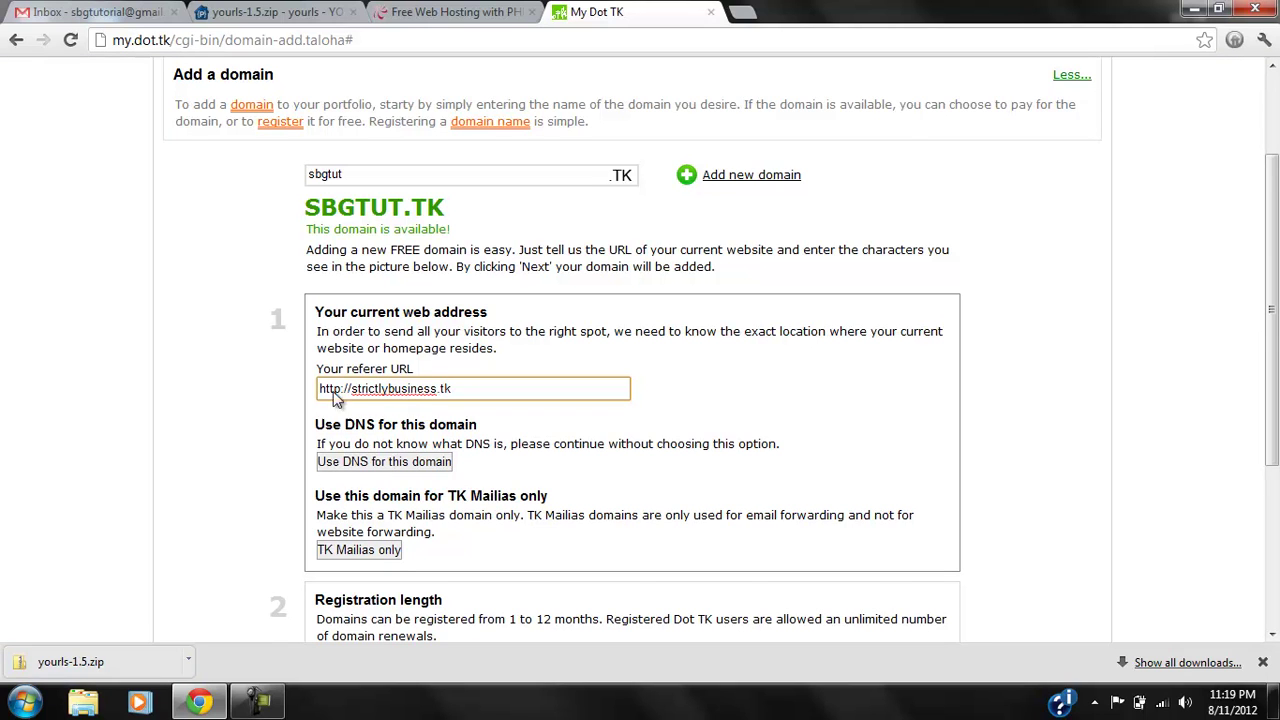
click(340, 406)
scroll(355, 395, down, 6)
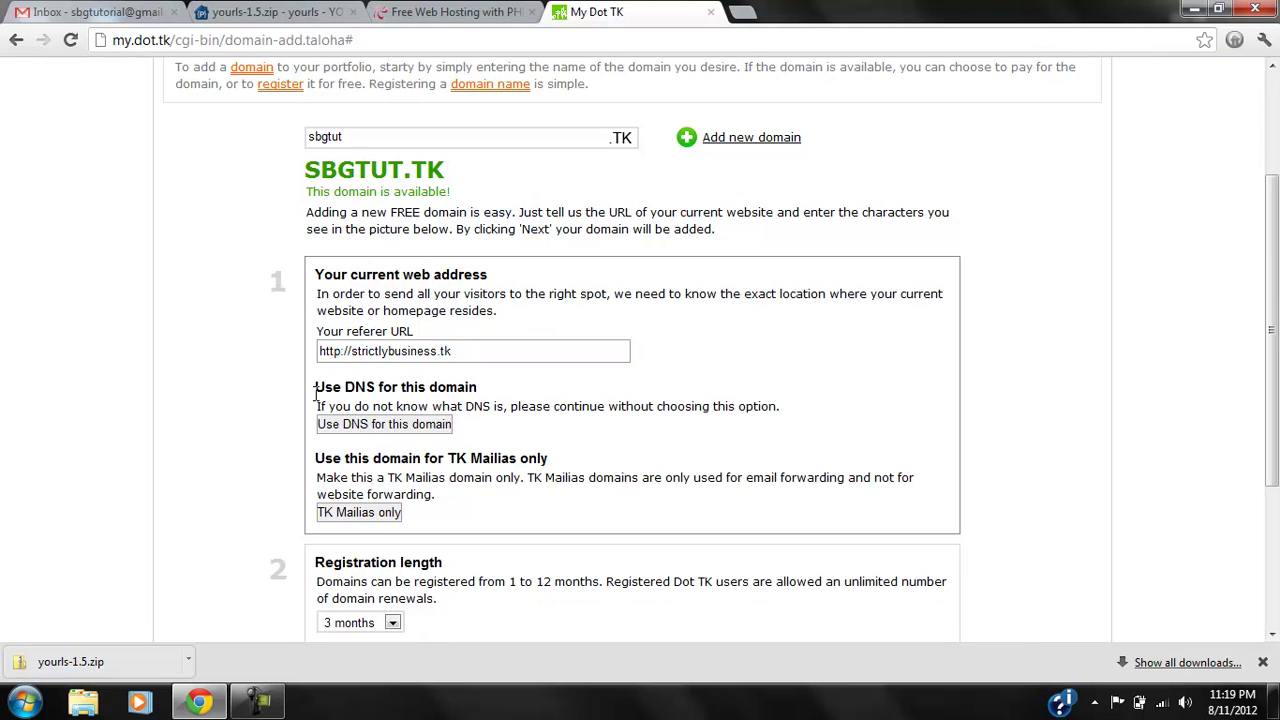
click(362, 365)
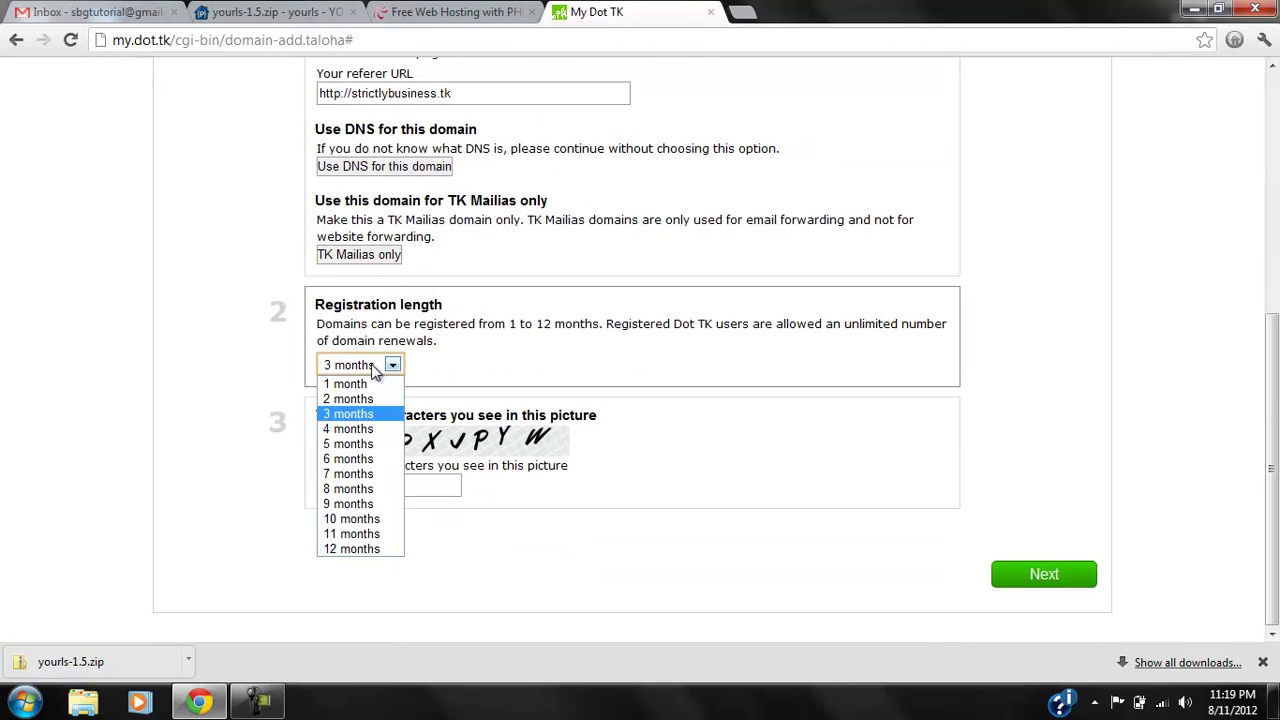
click(355, 547)
click(389, 484)
text(tkpx)
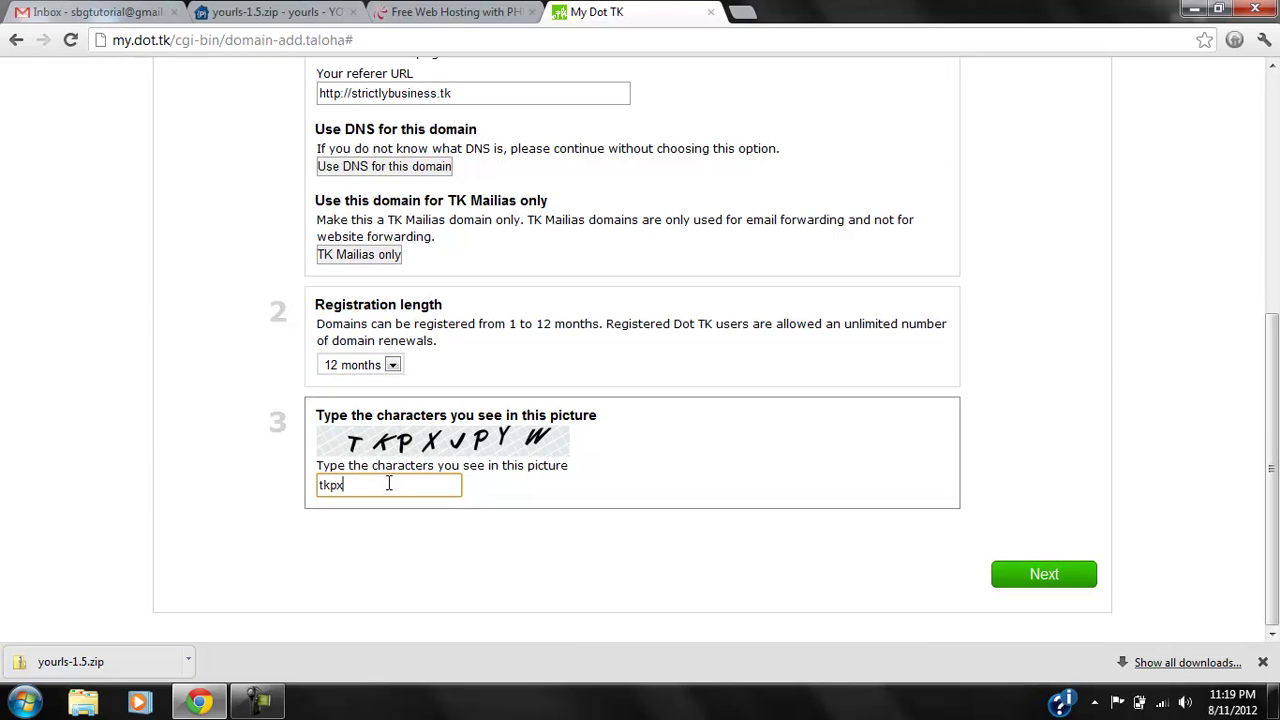
text(jpyw)
click(1003, 574)
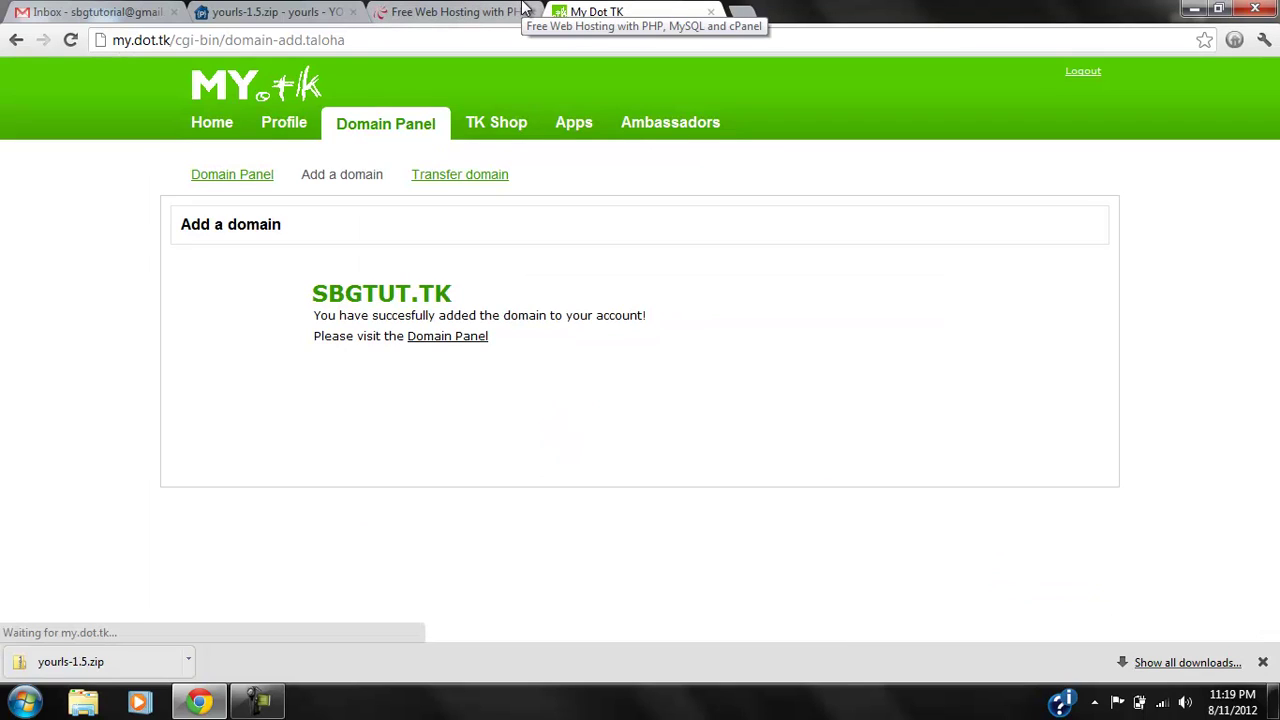
Enter sbgtut.tk as the own domain on the 000webhost order form.
click(470, 338)
click(414, 10)
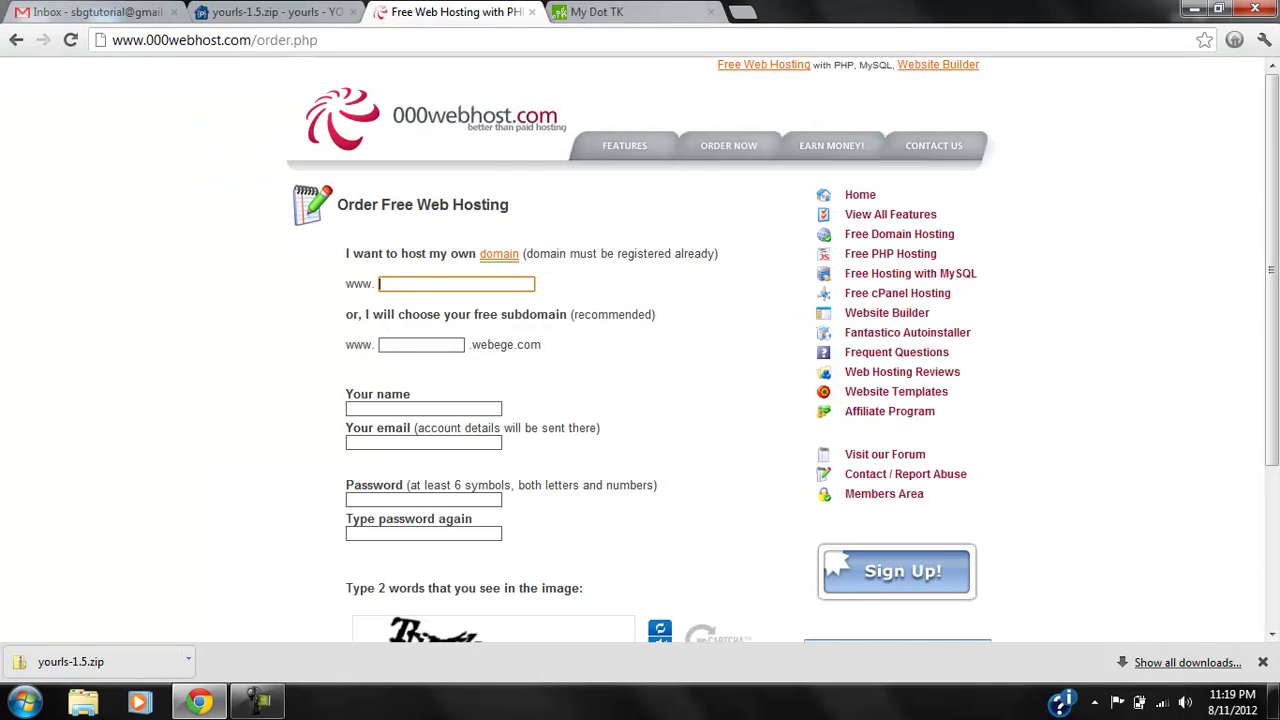
click(650, 10)
click(497, 8)
text(sbgtut.tk)
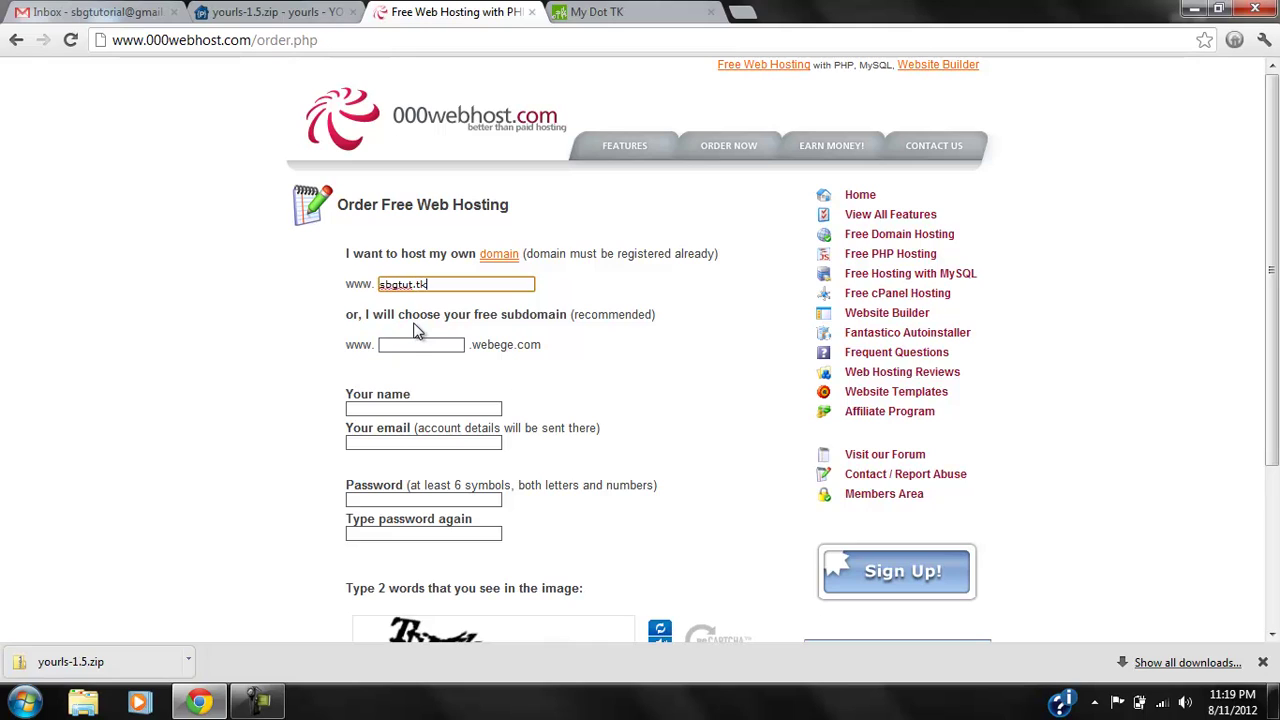
click(287, 394)
scroll(287, 394, down, 2)
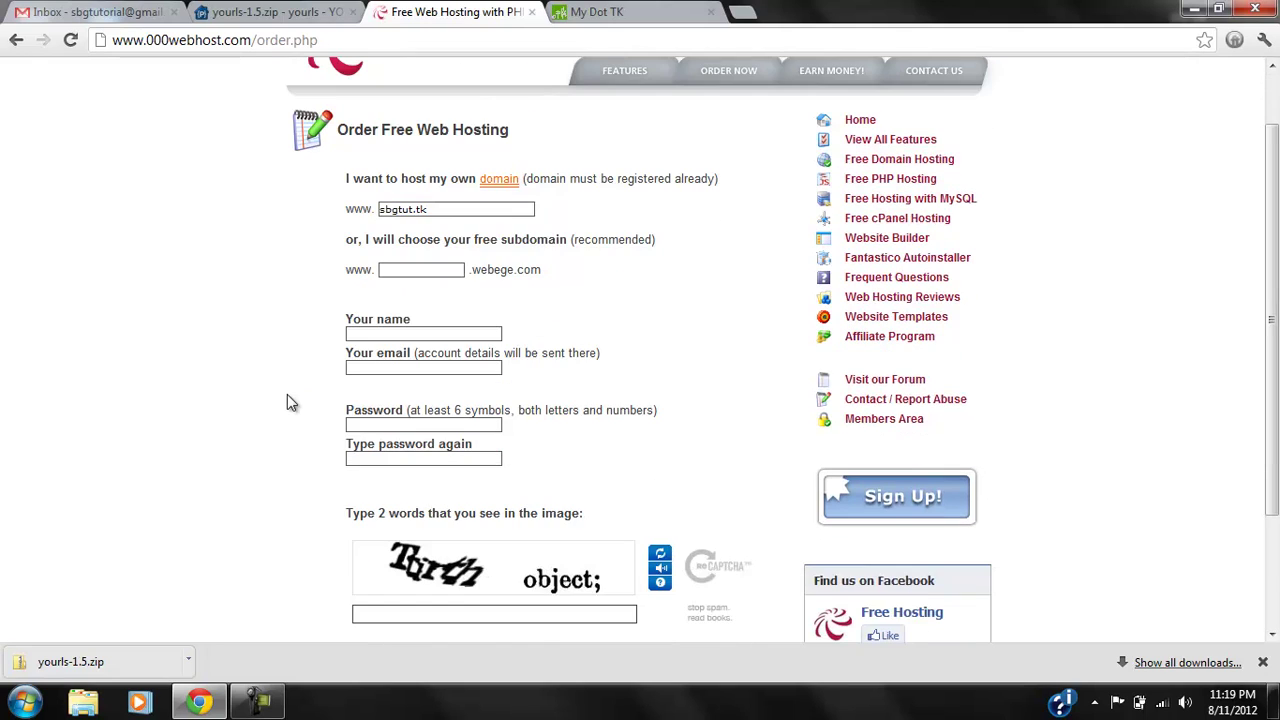
Fill in the account holder's name, e-mail address, and password twice.
click(383, 331)
text(JAme)
click(393, 368)
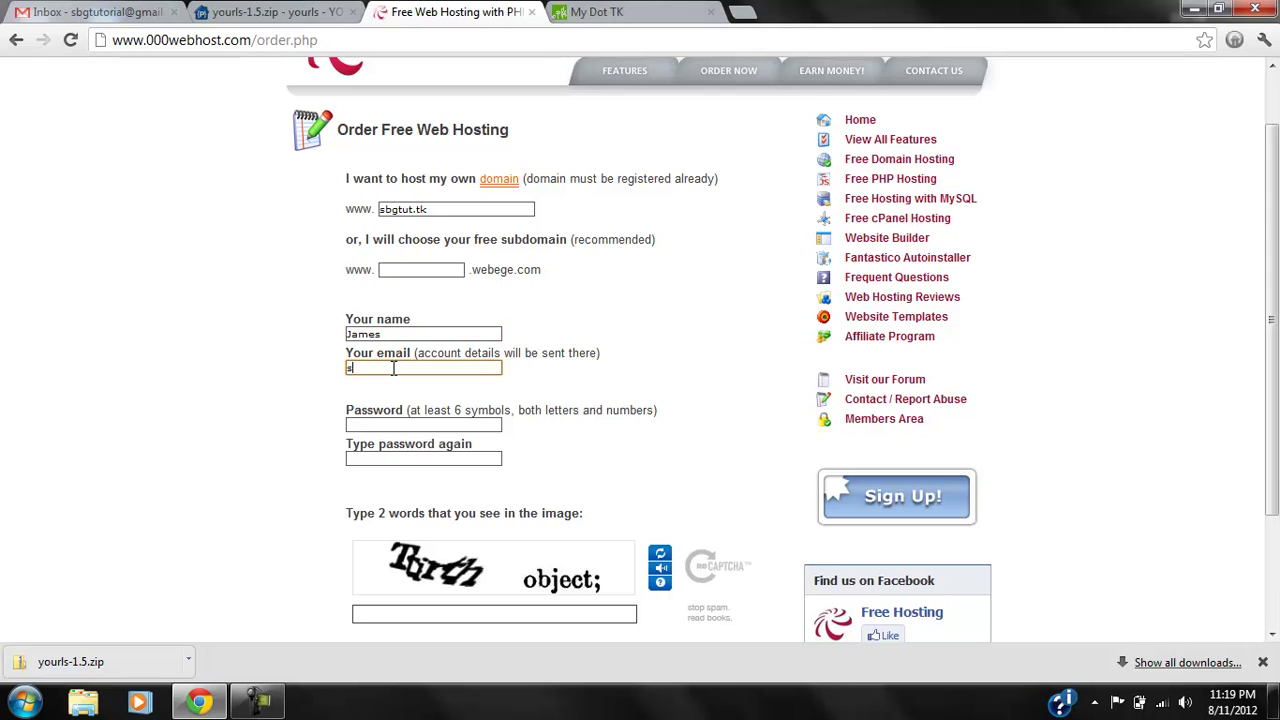
key(Tab)
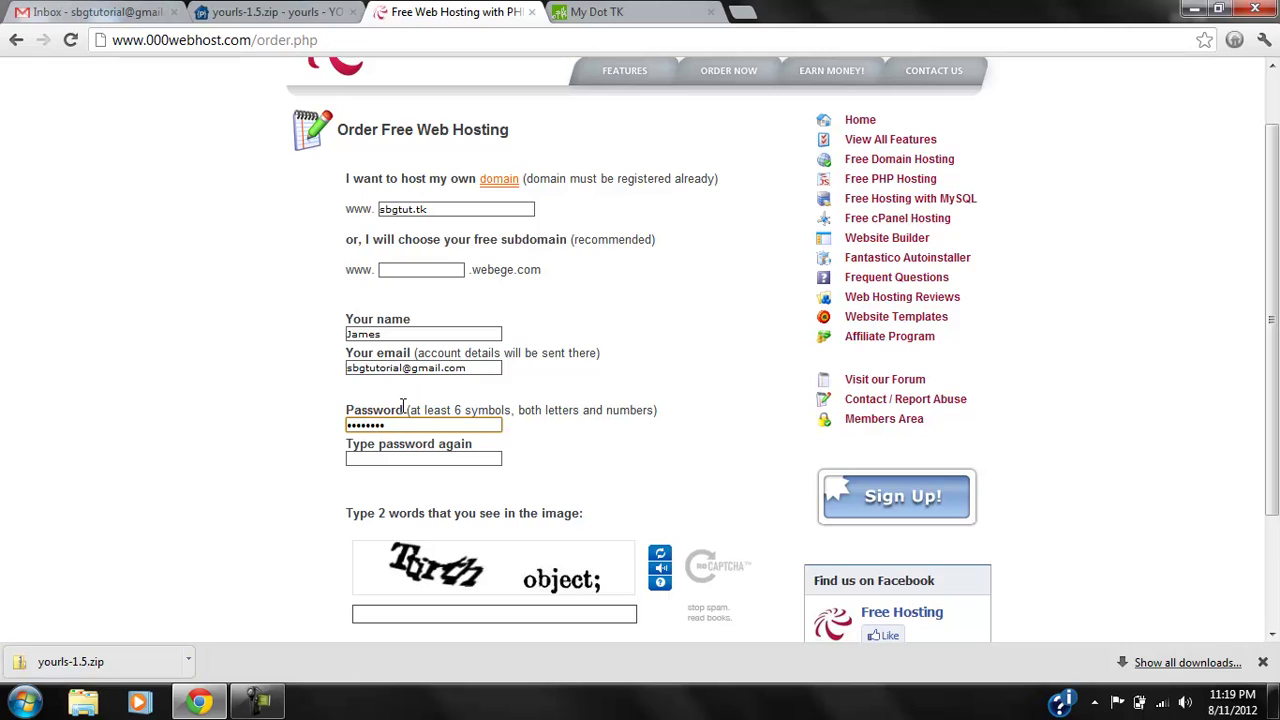
click(397, 459)
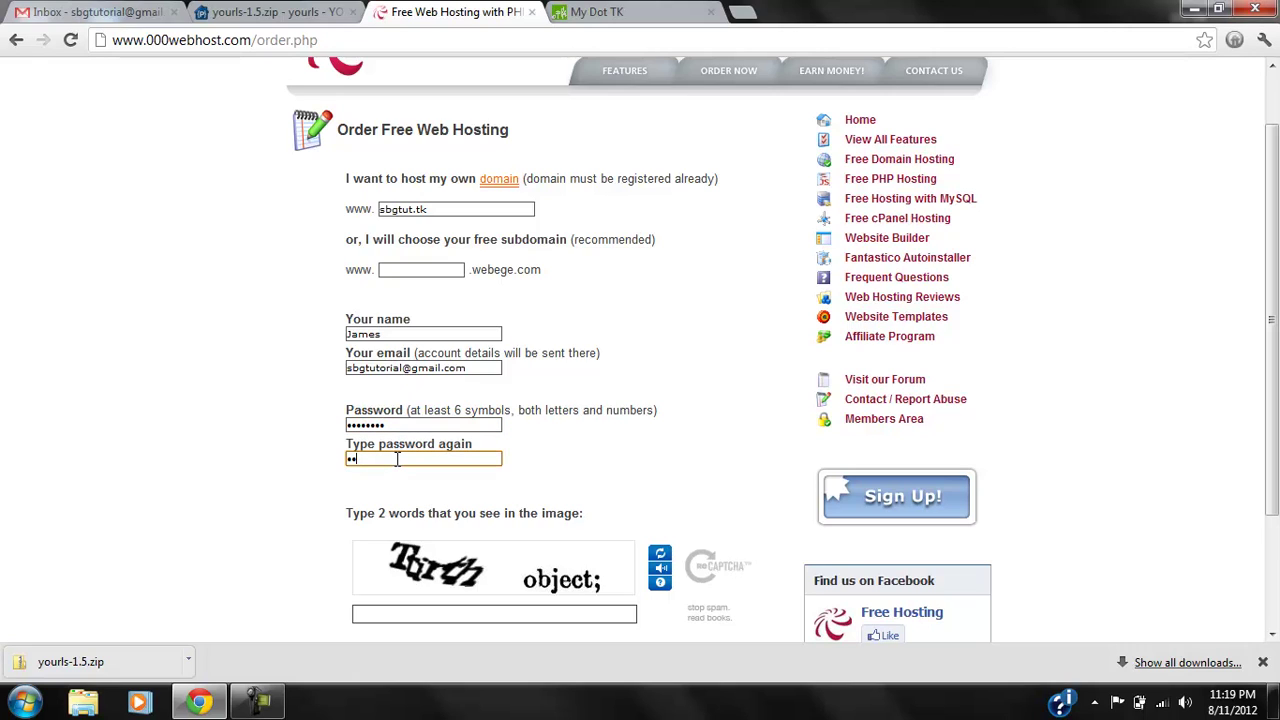
click(298, 560)
Answer the captcha, accept the Terms Of Service, and create the account.
scroll(294, 561, down, 1)
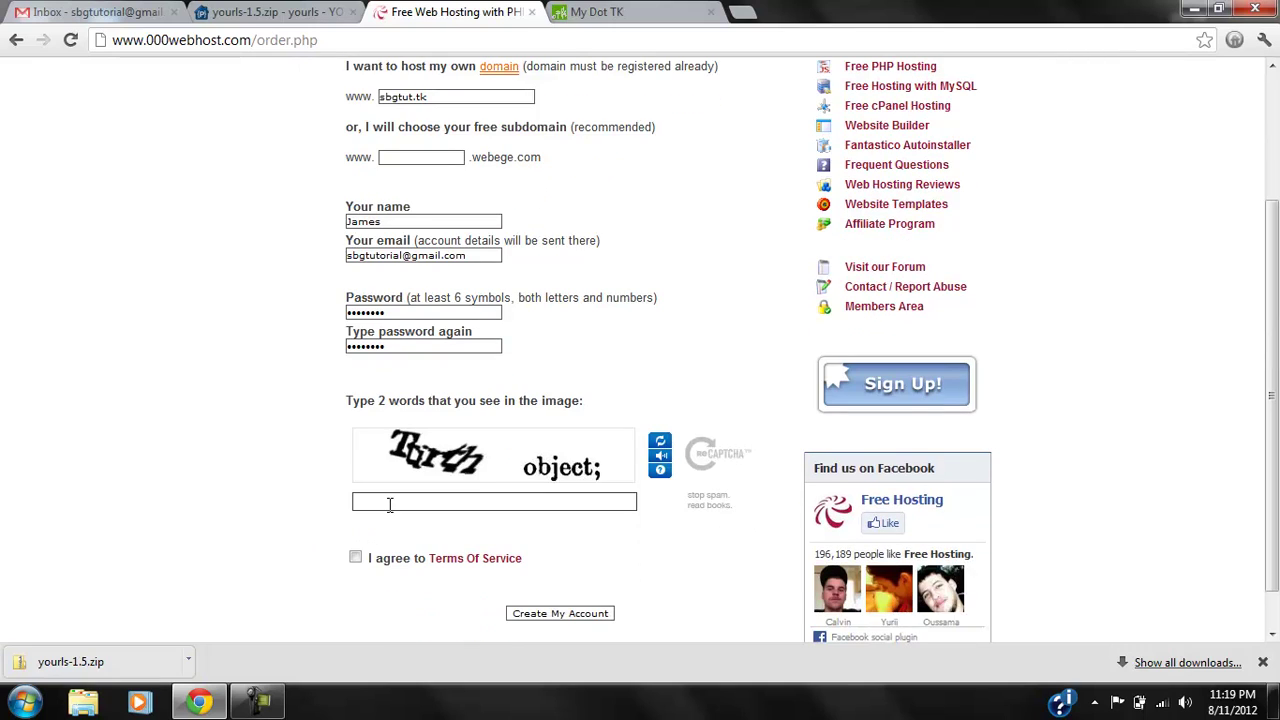
click(390, 504)
text(ttirth object)
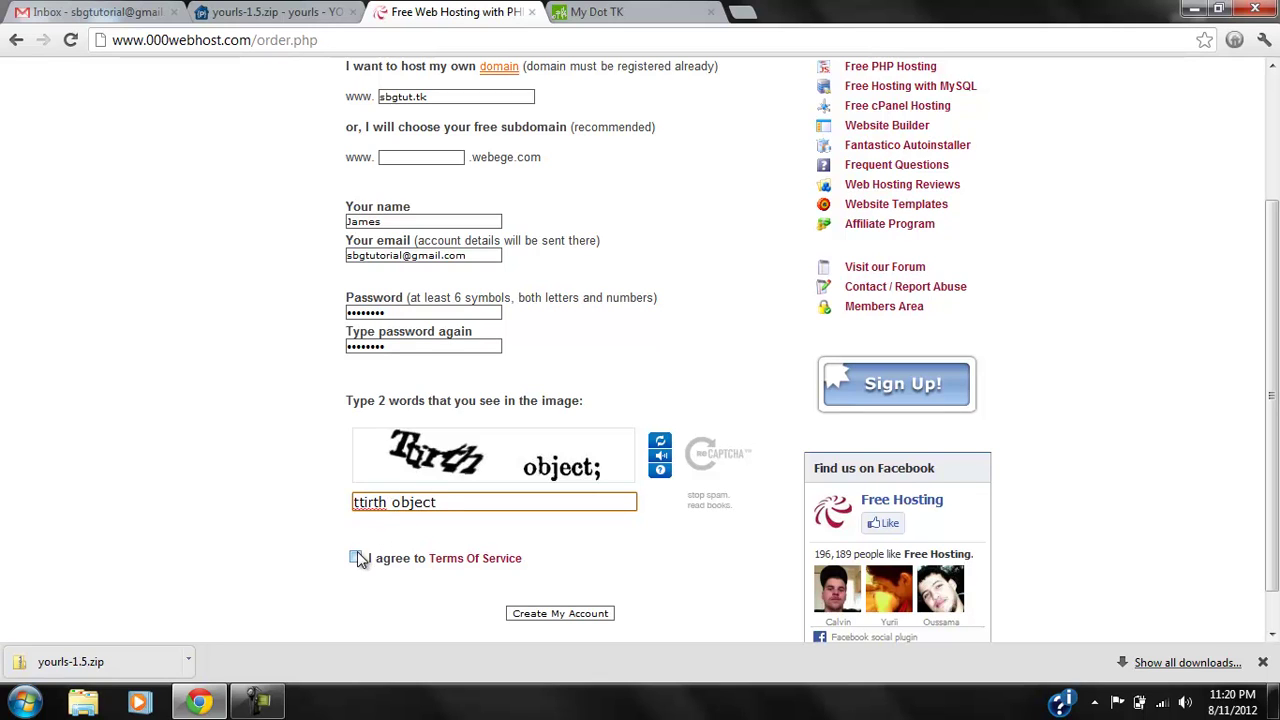
click(355, 557)
click(565, 614)
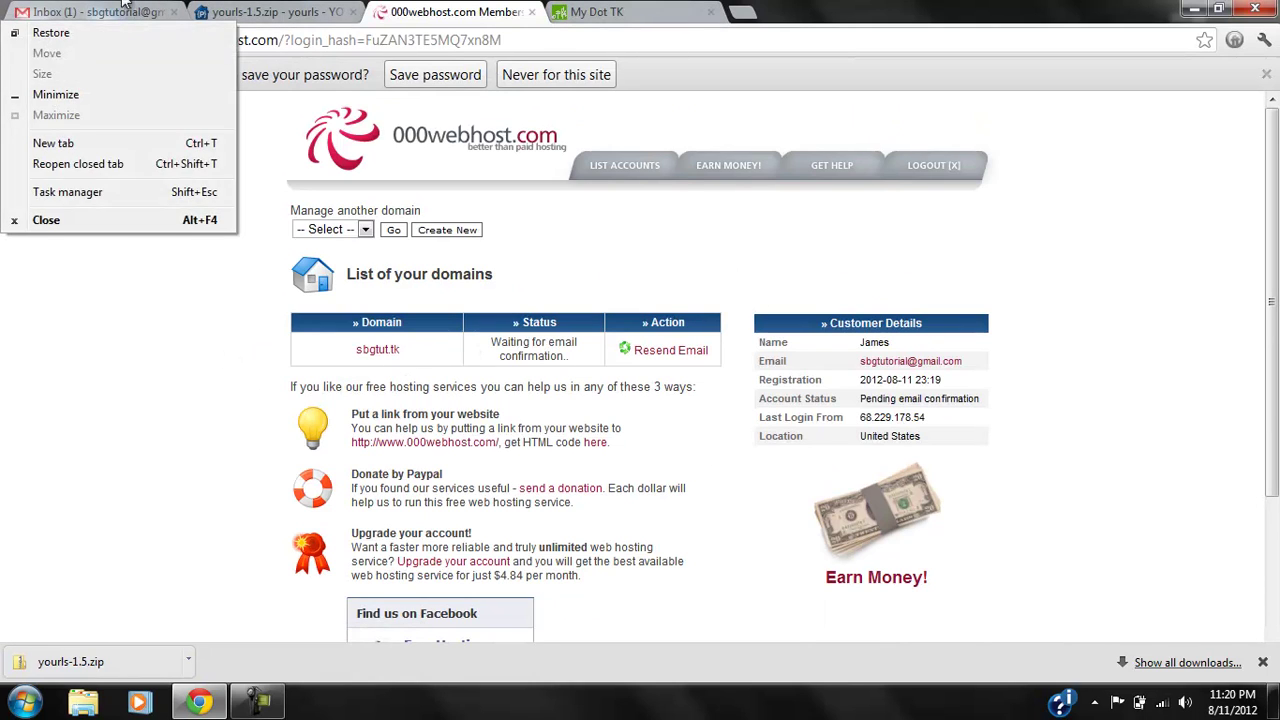
Follow the confirmation link in the 000webhost registration e-mail and close the outdated member area tab.
click(90, 12)
click(334, 284)
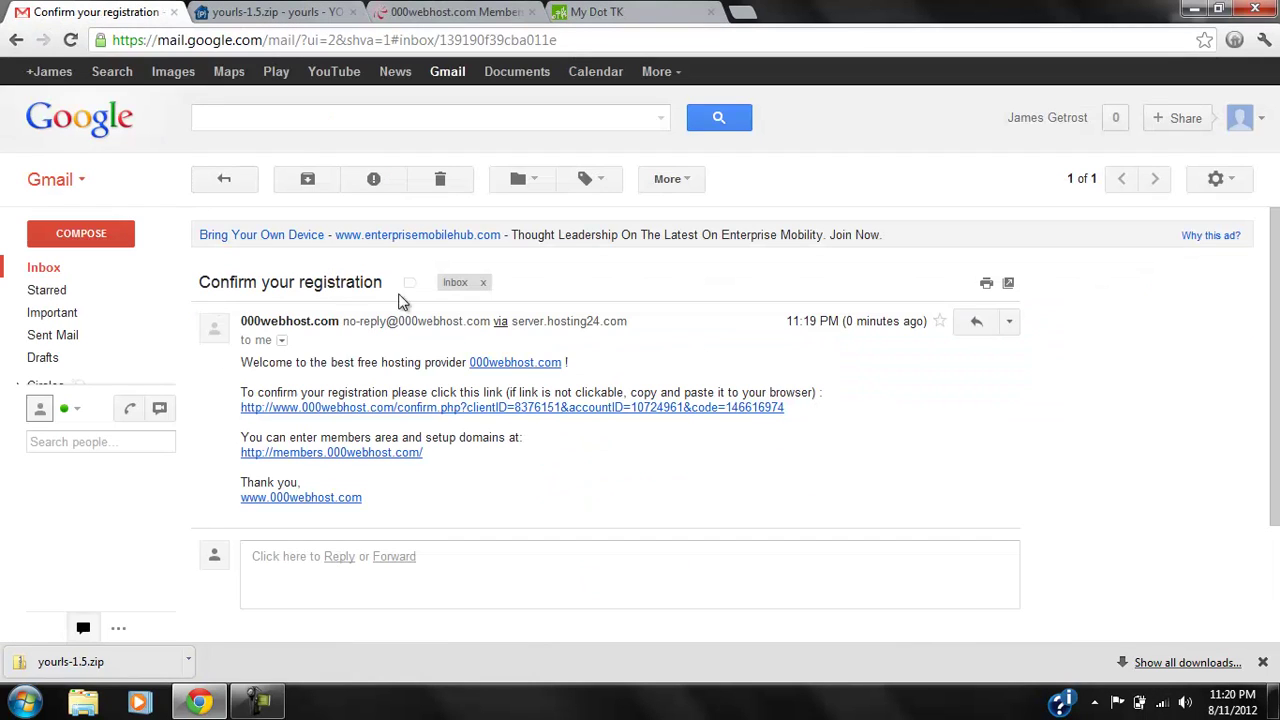
click(364, 408)
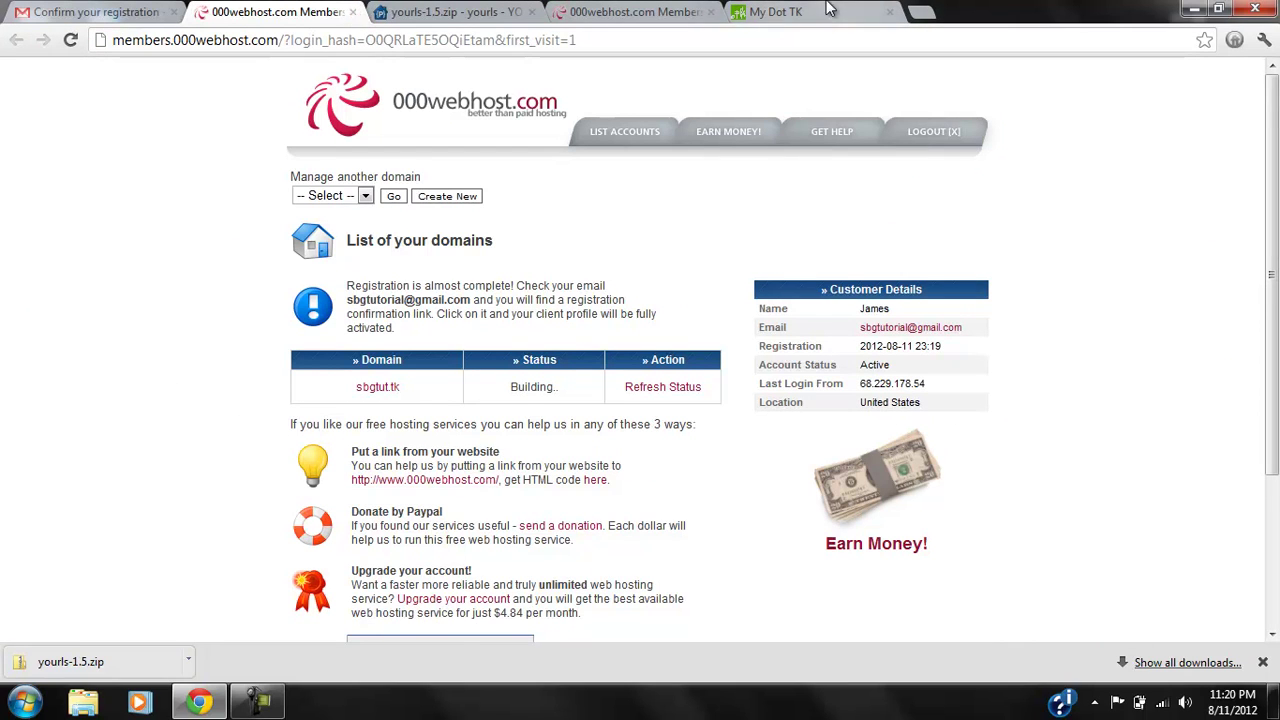
click(688, 14)
click(710, 13)
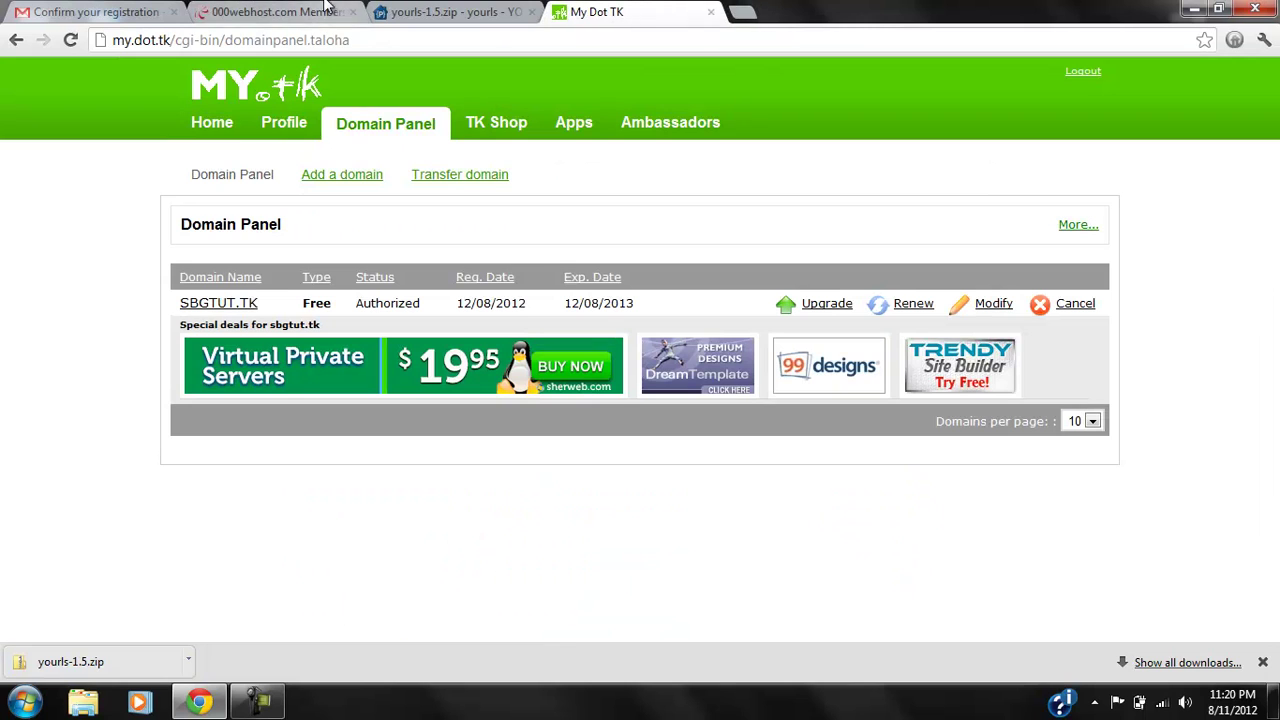
click(326, 12)
Refresh the sbgtut.tk status until Active, then open its control panel.
click(657, 390)
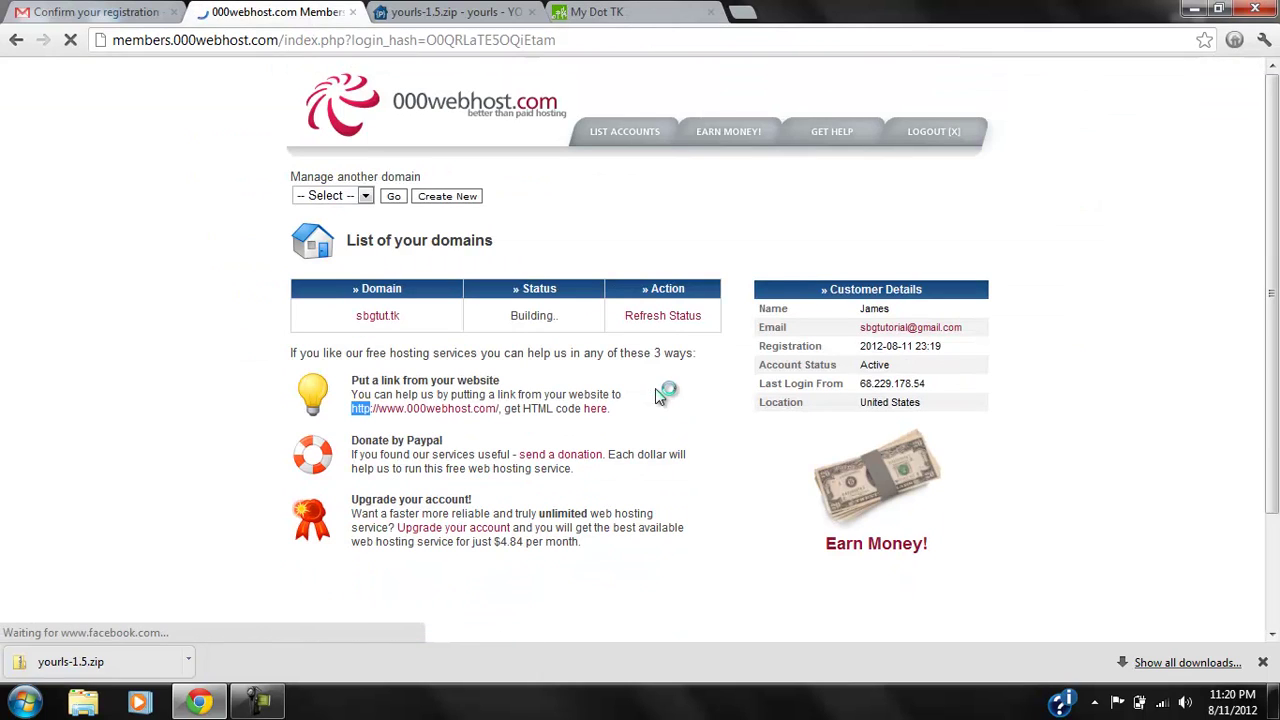
click(660, 317)
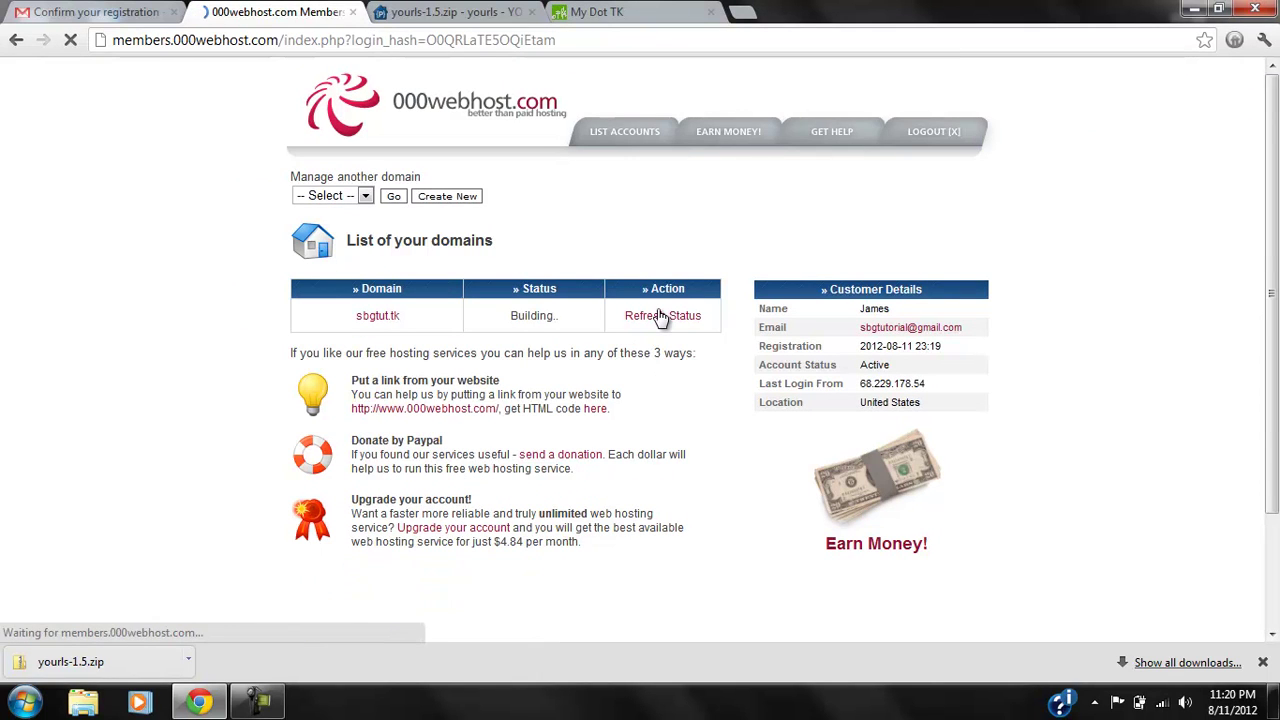
click(660, 317)
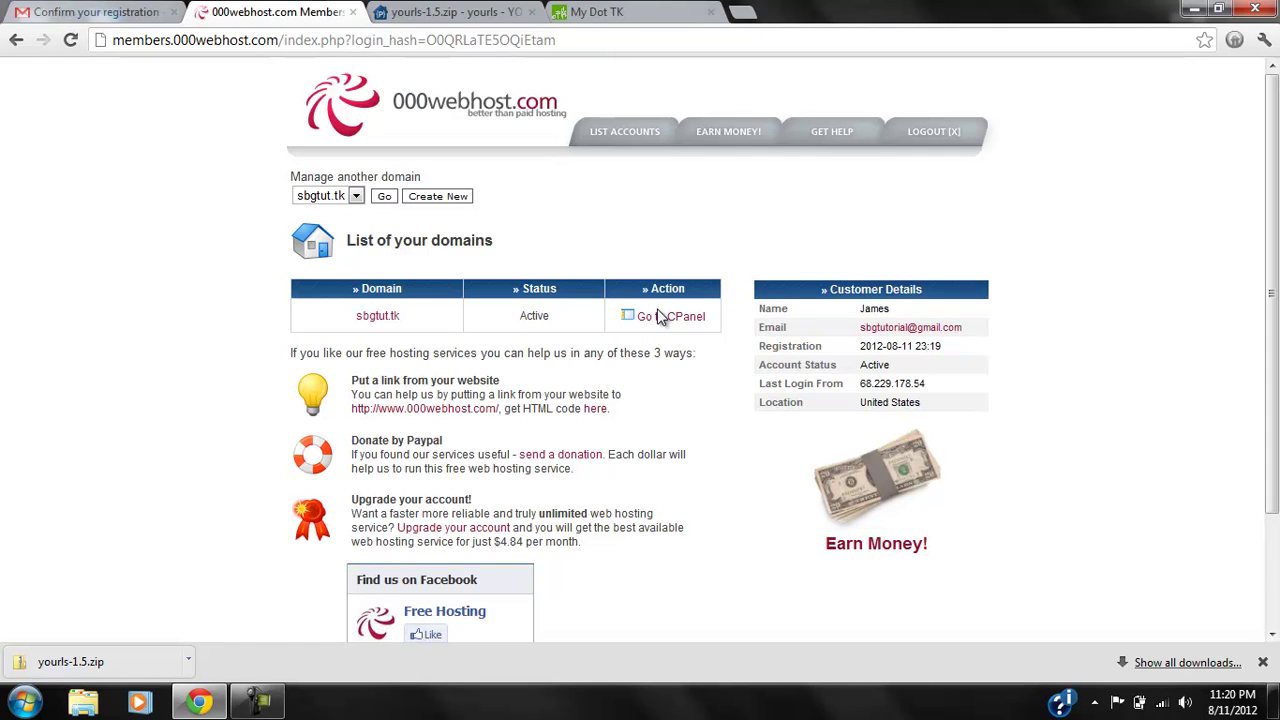
click(660, 317)
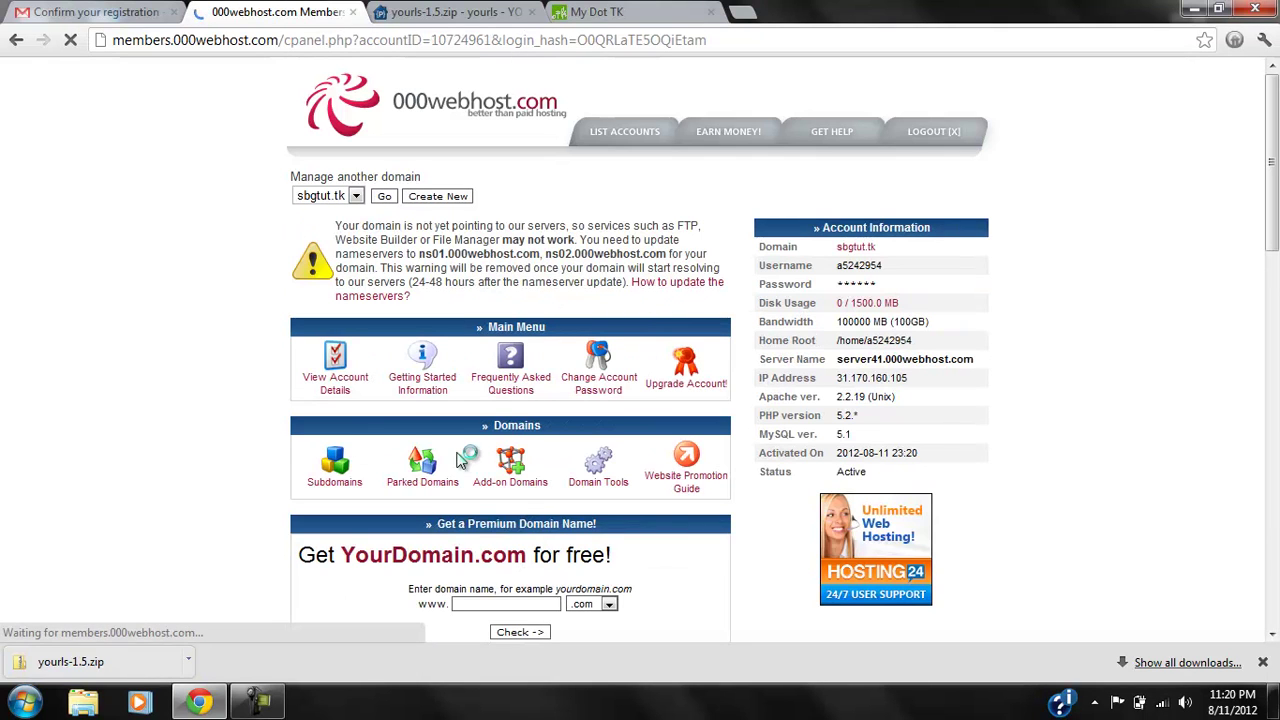
Copy the hosting IP 31.170.161.172 from the account details page.
click(335, 382)
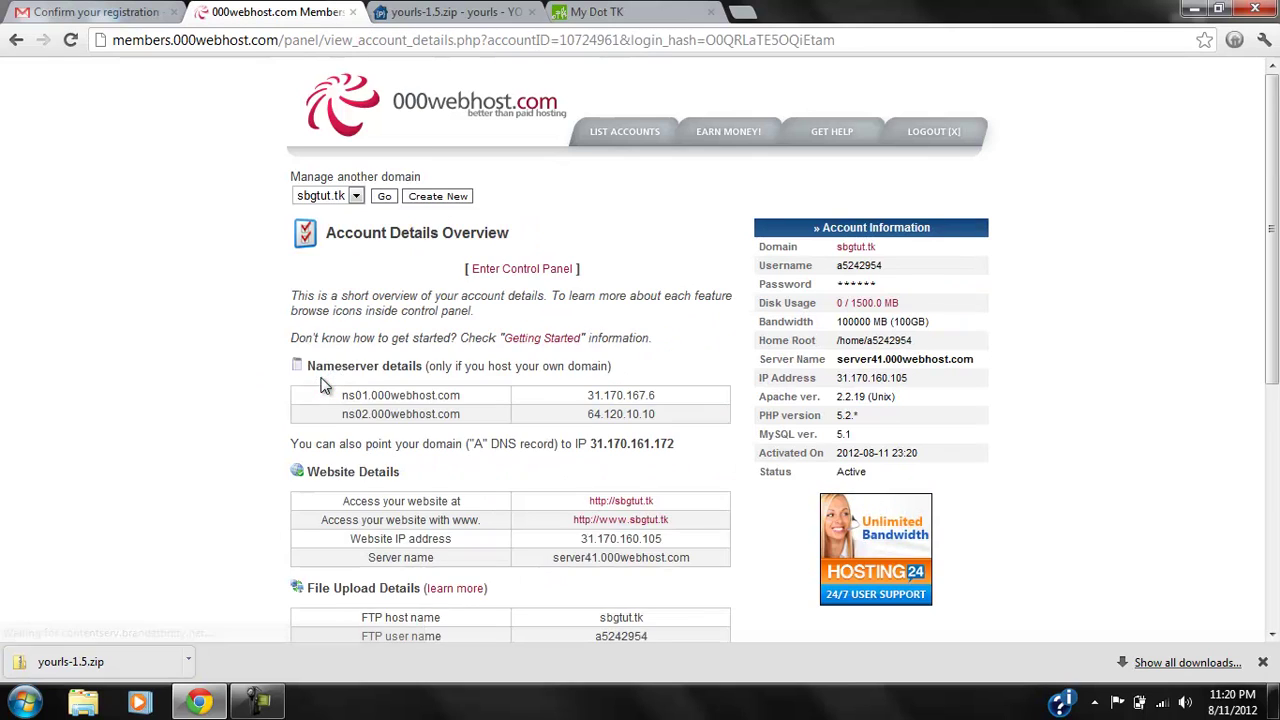
scroll(323, 386, down, 1)
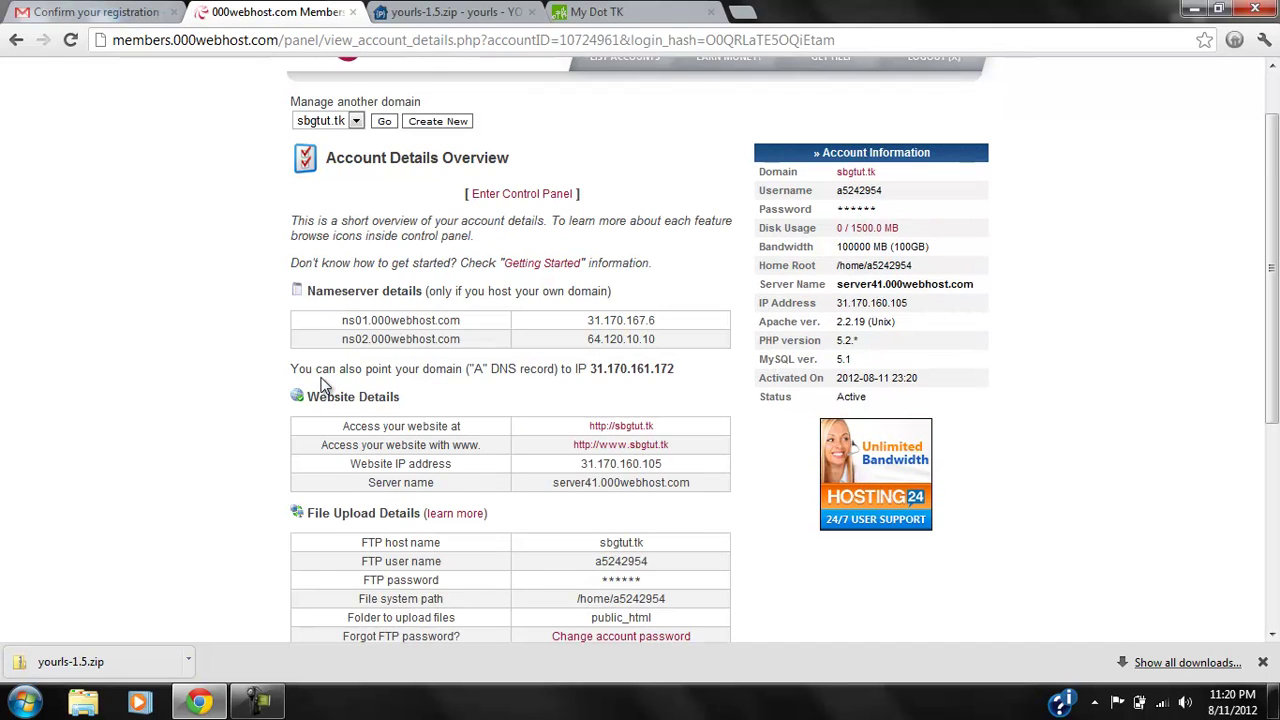
double_click(673, 372)
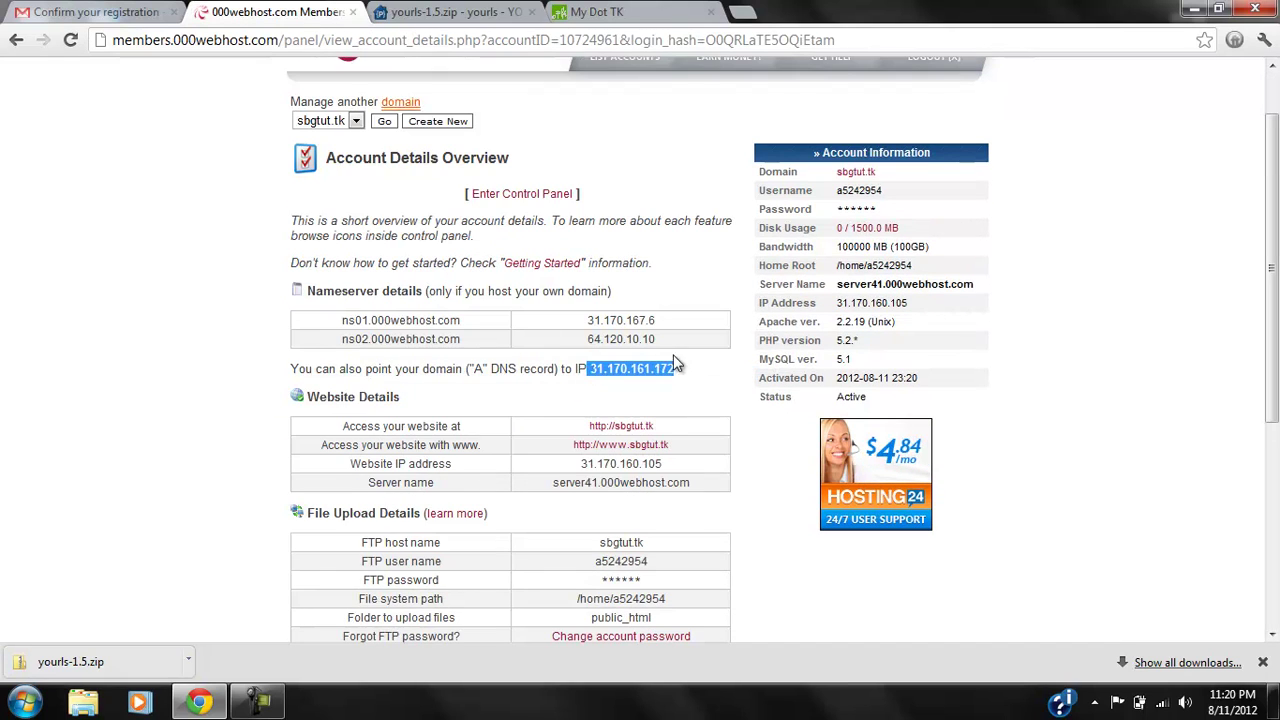
click(680, 371)
drag(679, 371, 593, 367)
key(ctrl+c)
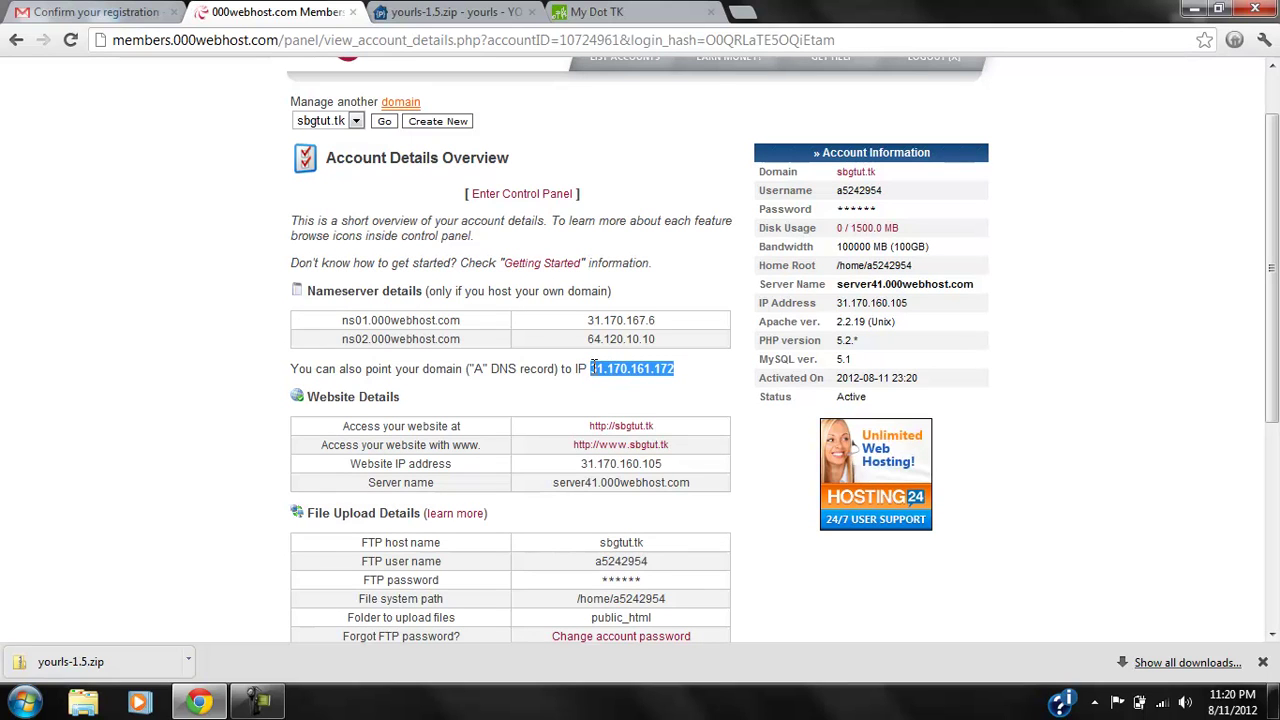
click(600, 11)
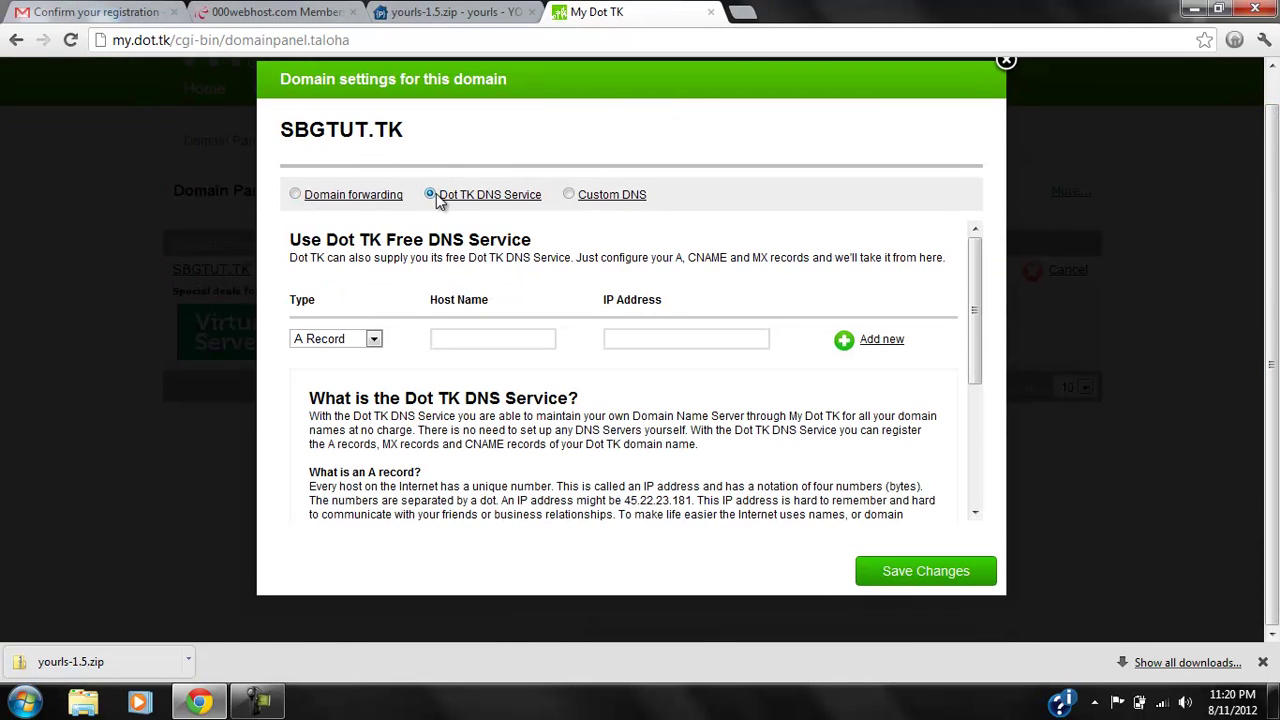
click(651, 338)
key(ctrl+v)
click(487, 340)
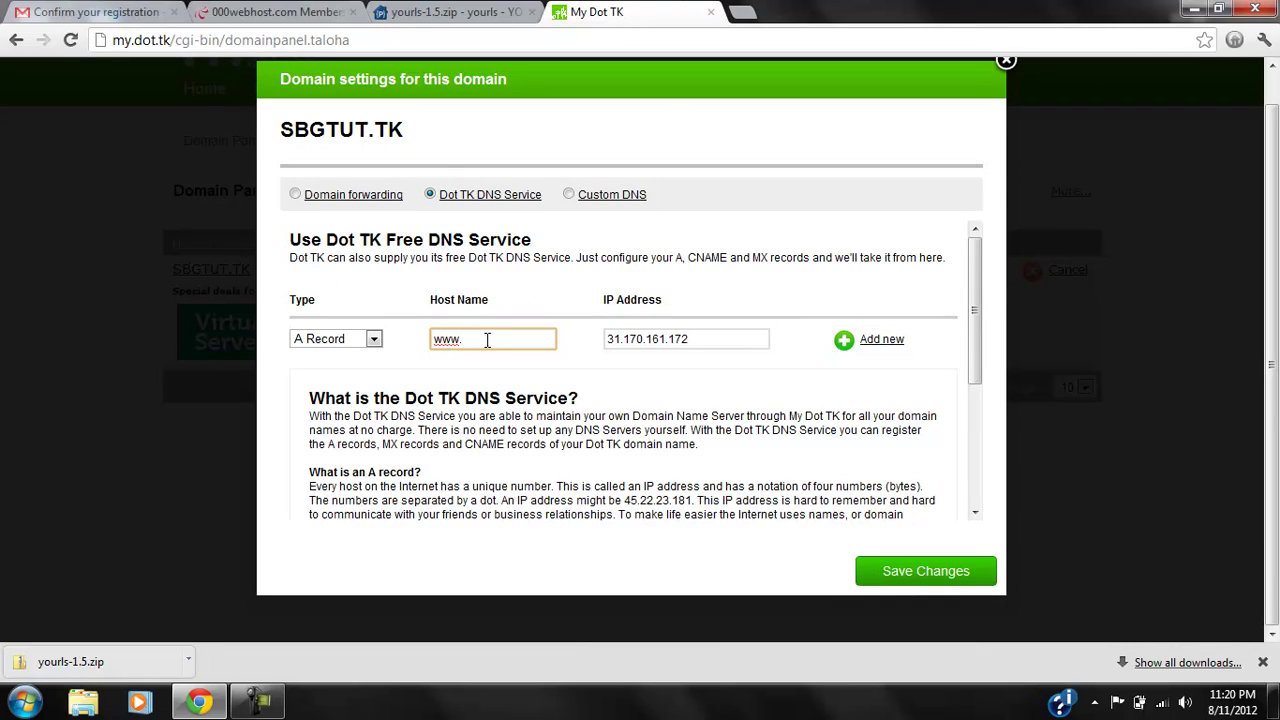
text(www.sbgtut.tk)
click(869, 339)
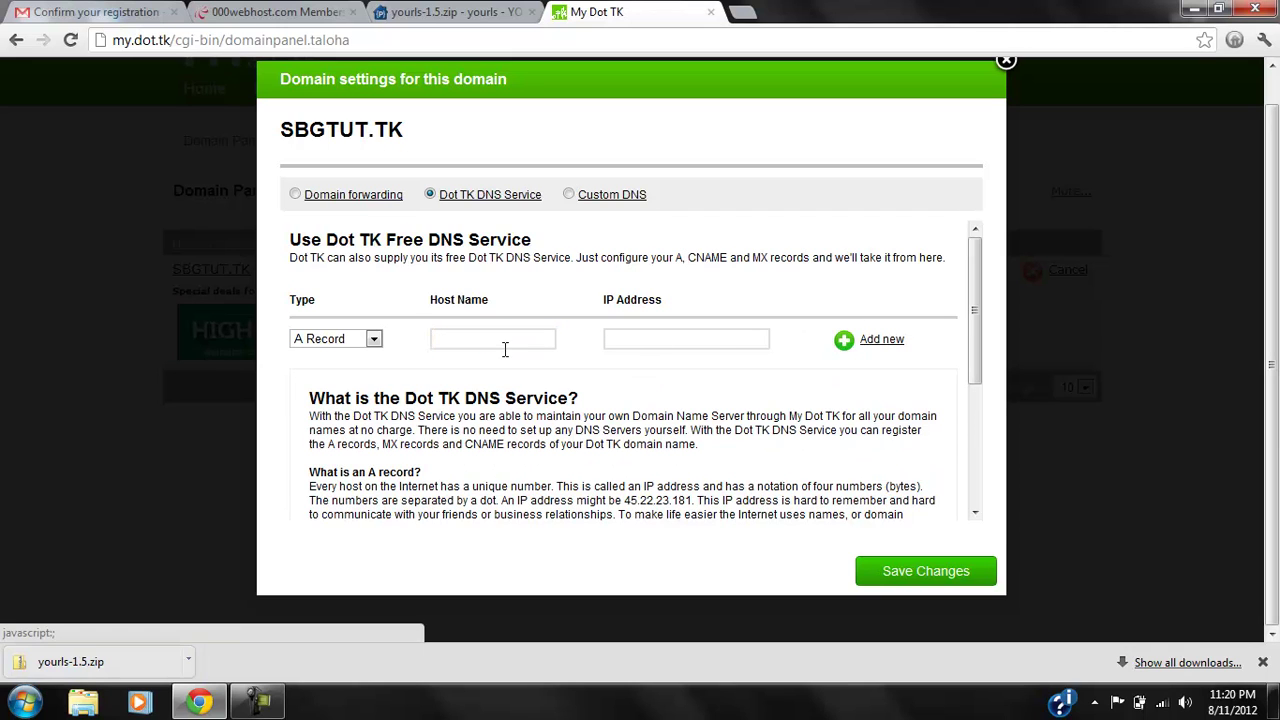
drag(971, 312, 970, 218)
click(640, 331)
key(ctrl+v)
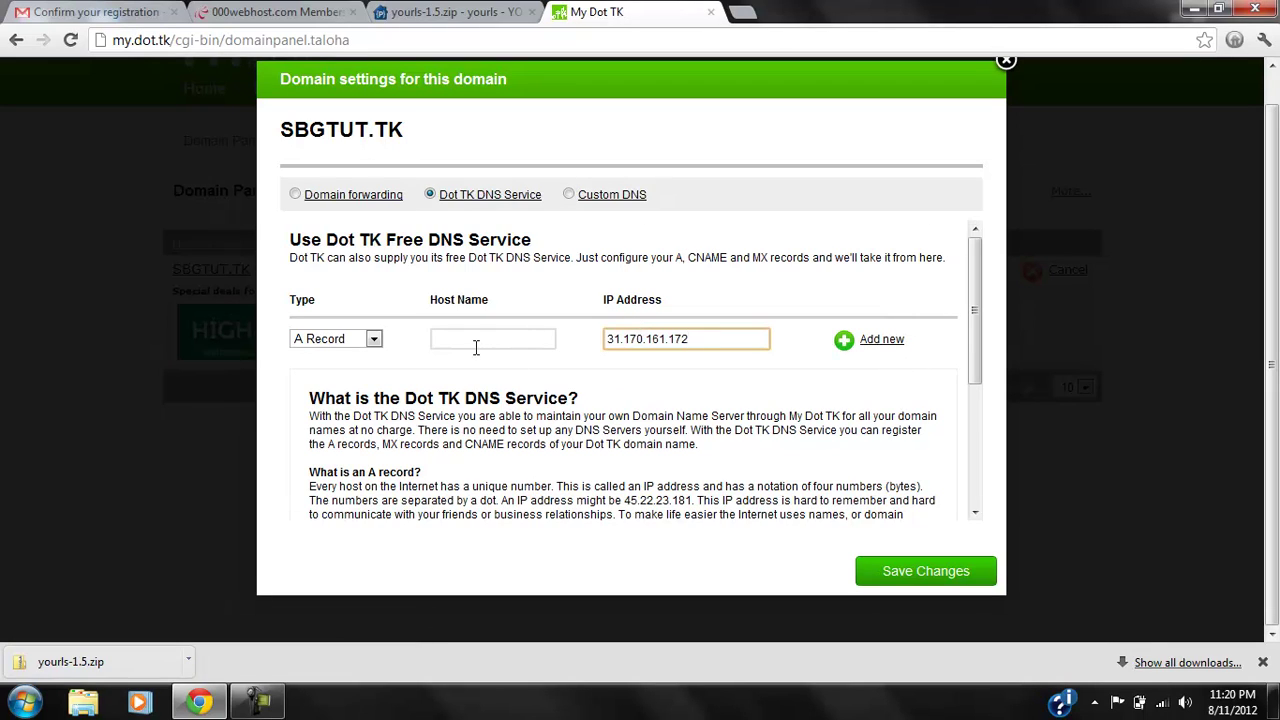
click(476, 345)
text(www.s)
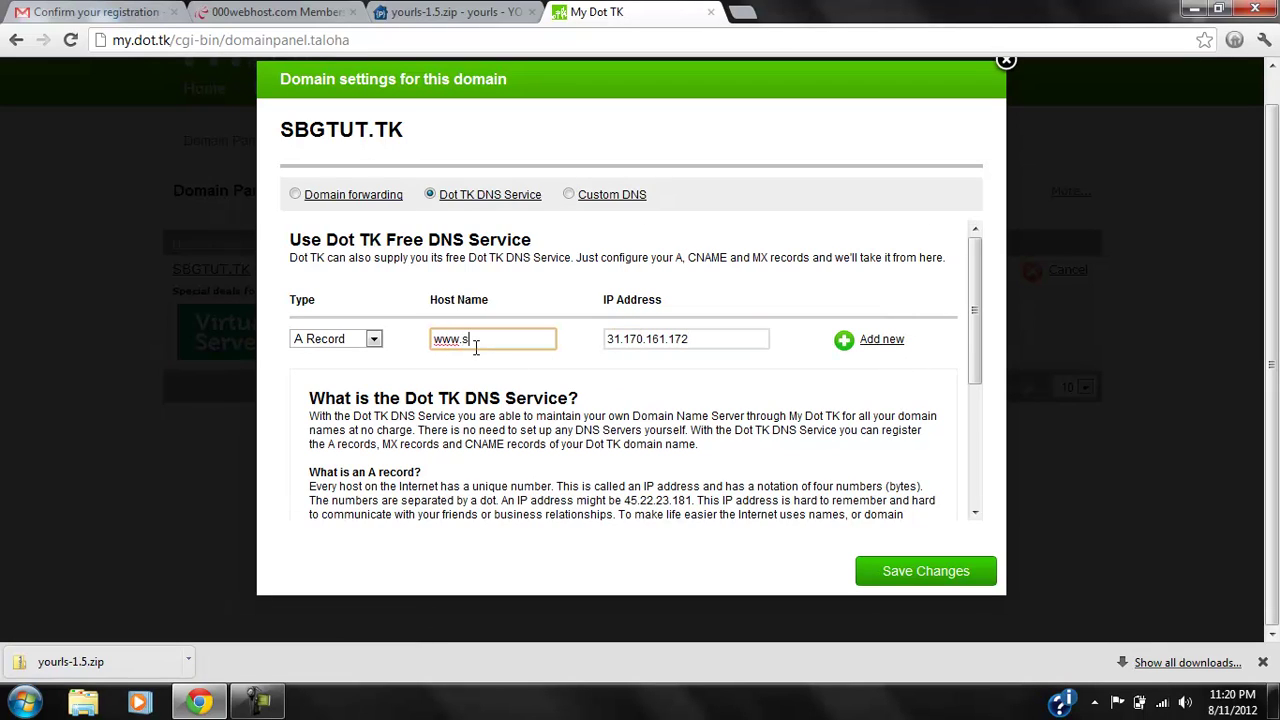
text(bgtut.tk)
click(875, 342)
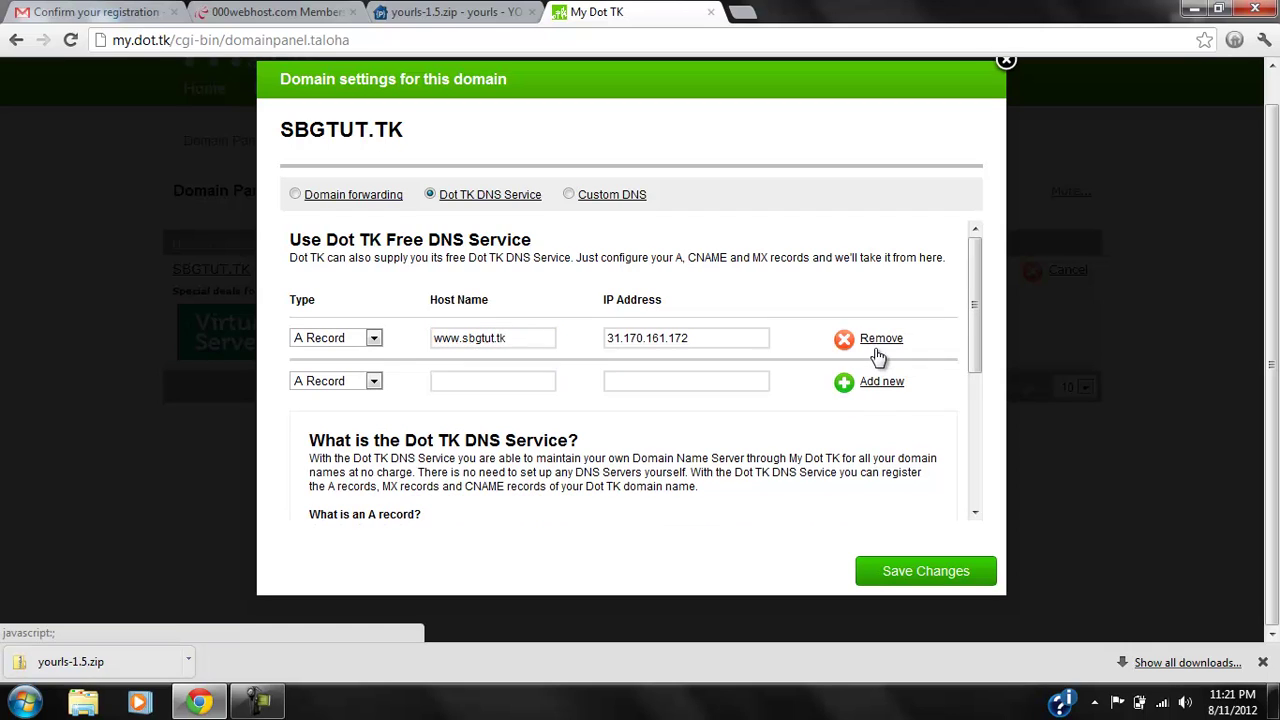
Add an A record for sbgtut.tk with the same IP and save the DNS changes.
click(469, 382)
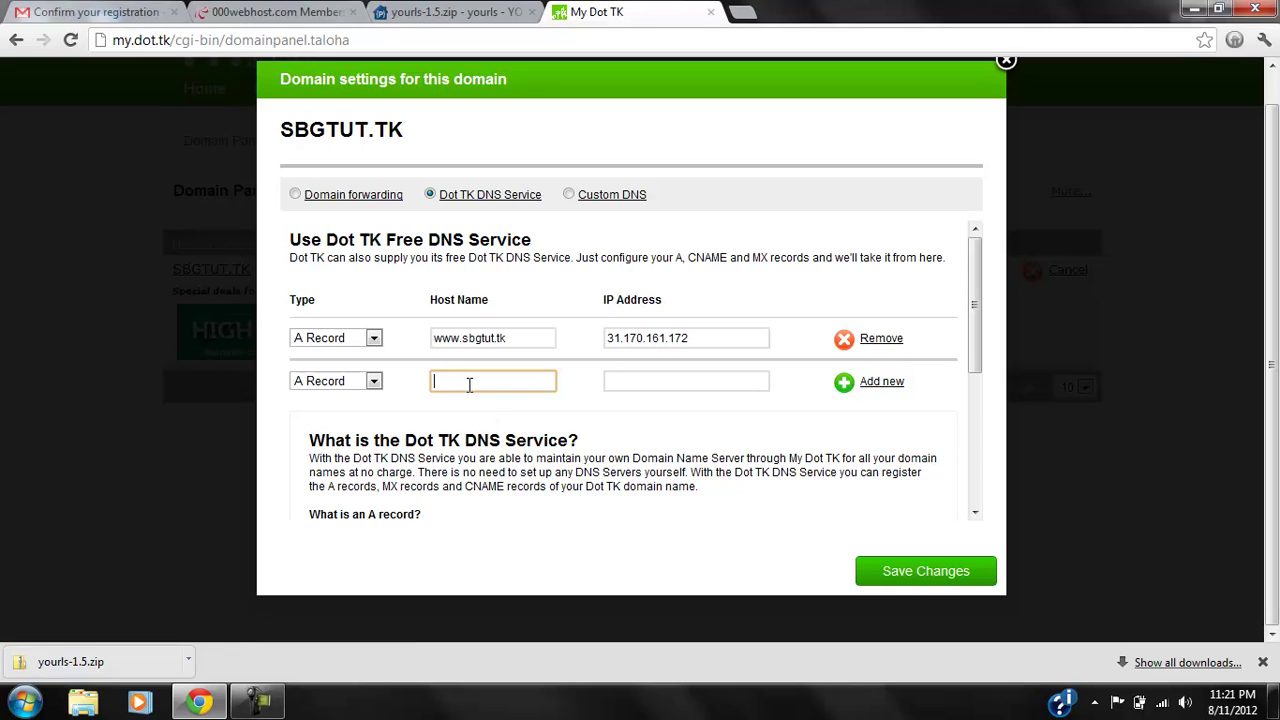
text(sbgtut.tk)
click(654, 382)
key(ctrl+v)
click(926, 590)
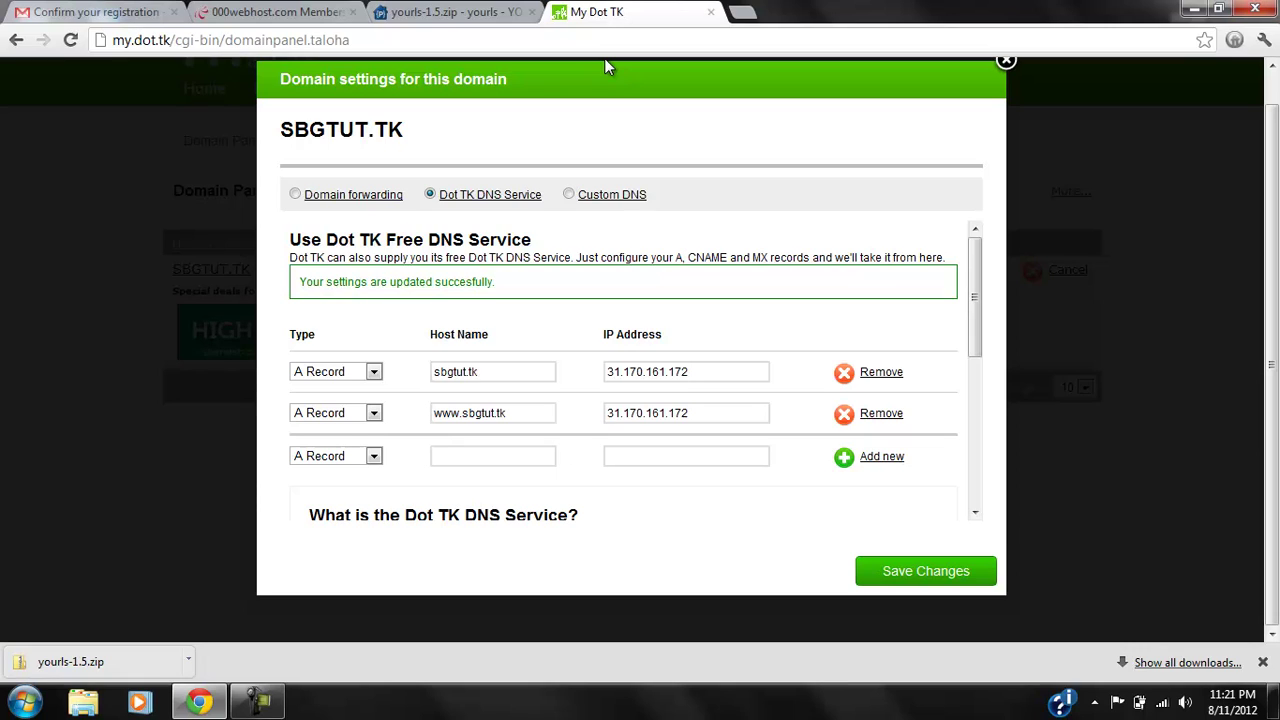
Close the Dot TK DNS settings window and reload the 000webhost account details.
click(409, 8)
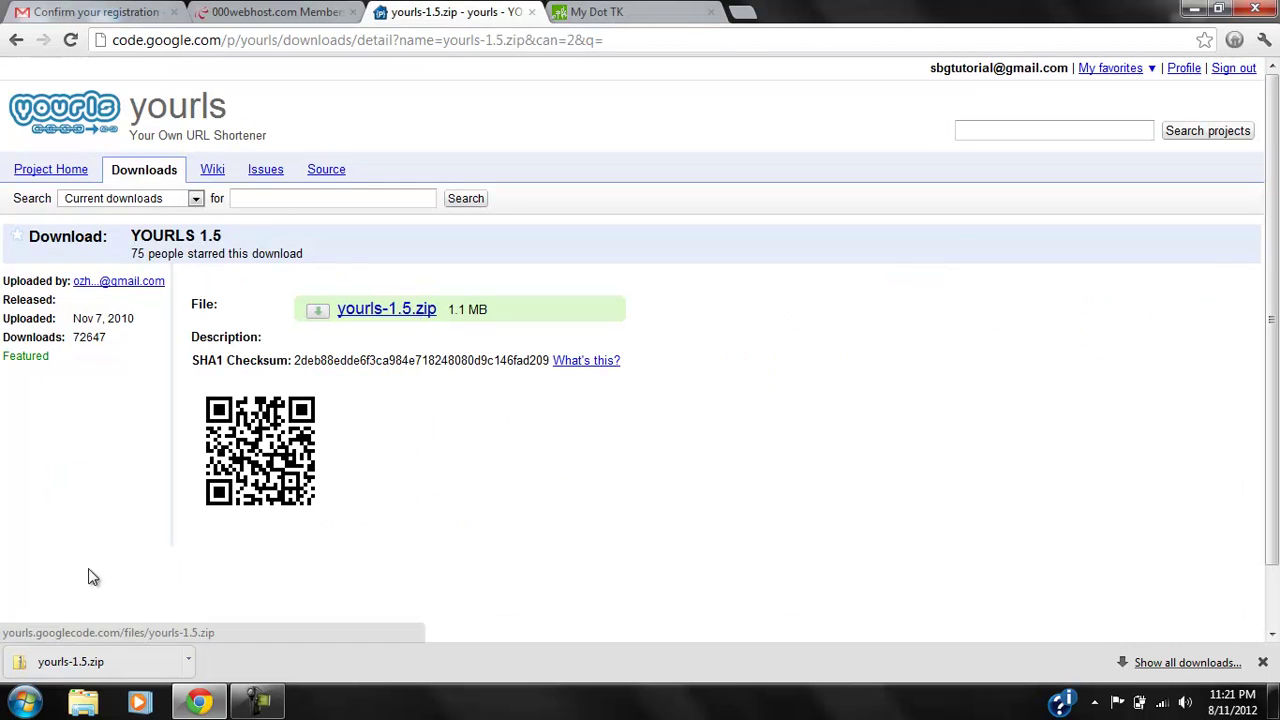
click(596, 12)
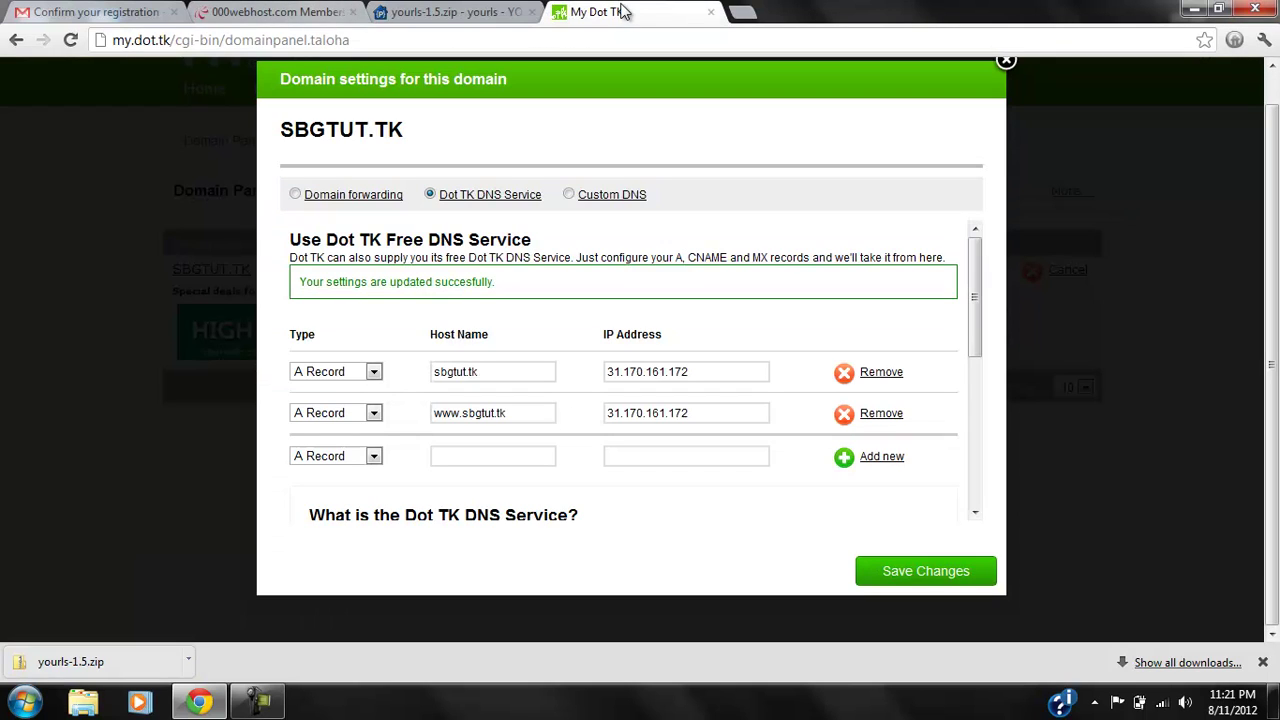
click(1006, 62)
click(277, 12)
click(70, 40)
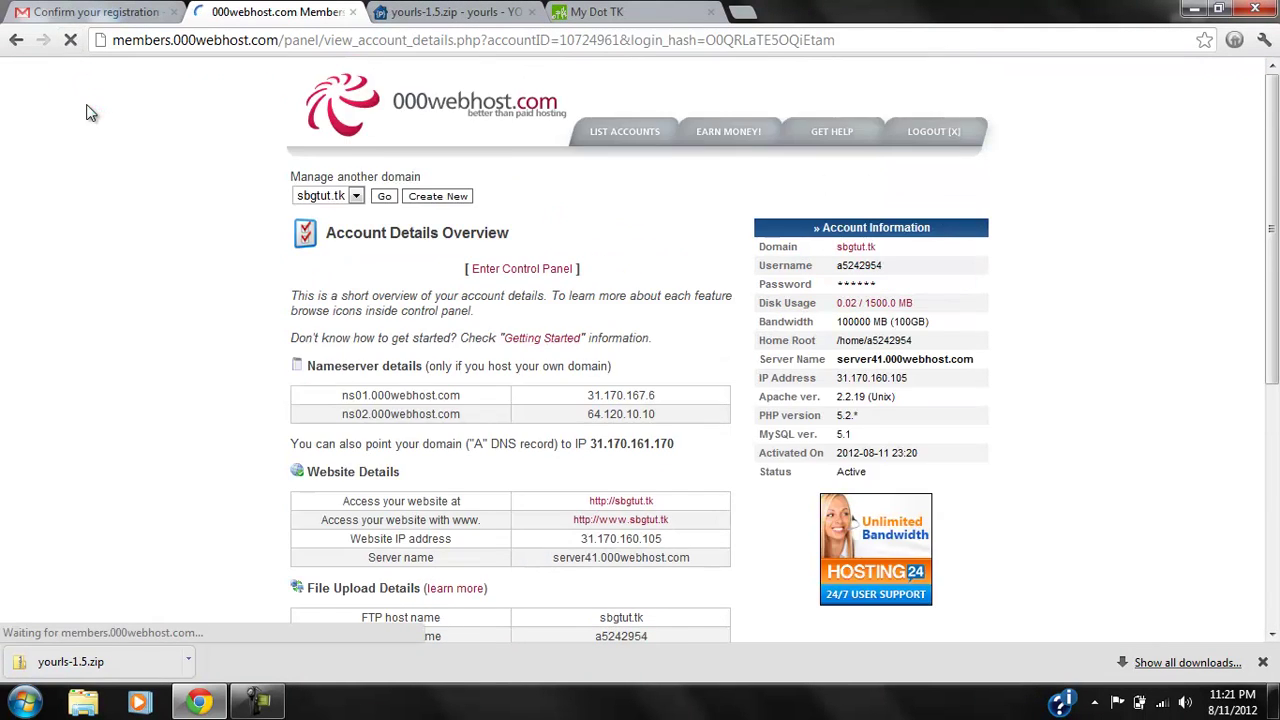
Open the sbgtut.tk hosting control panel and reload it.
click(495, 195)
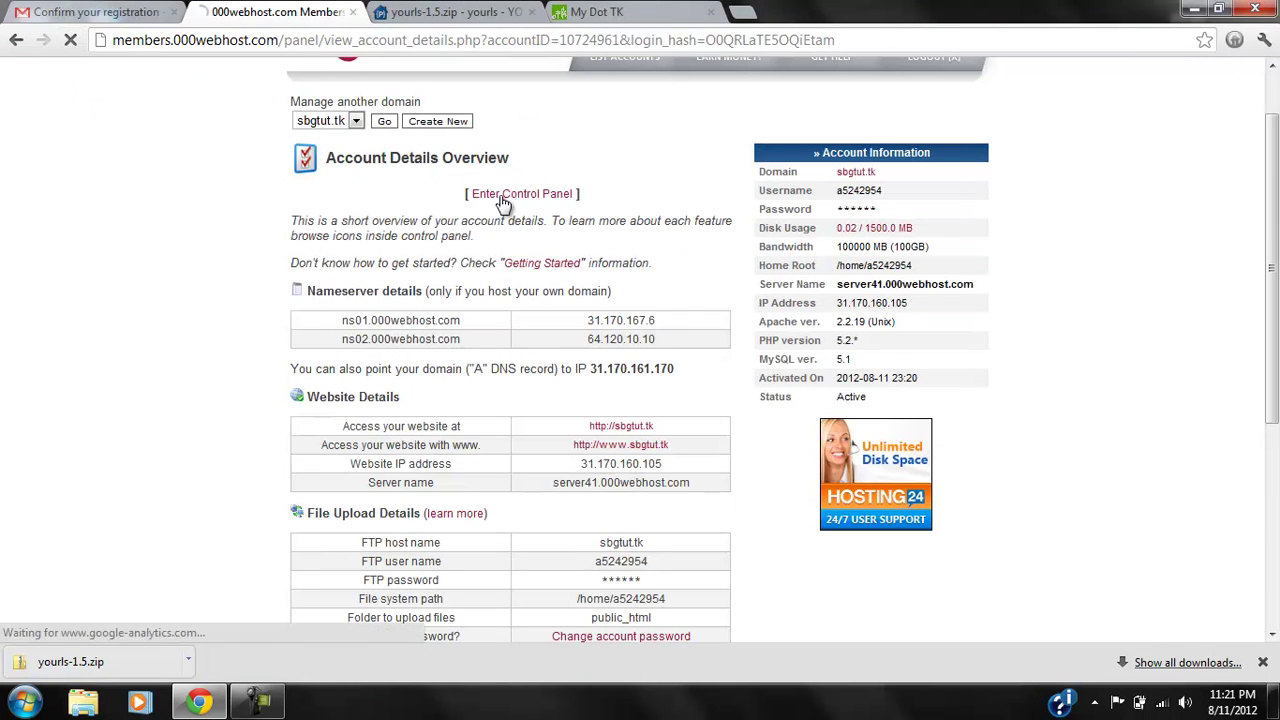
drag(337, 232, 610, 272)
click(320, 236)
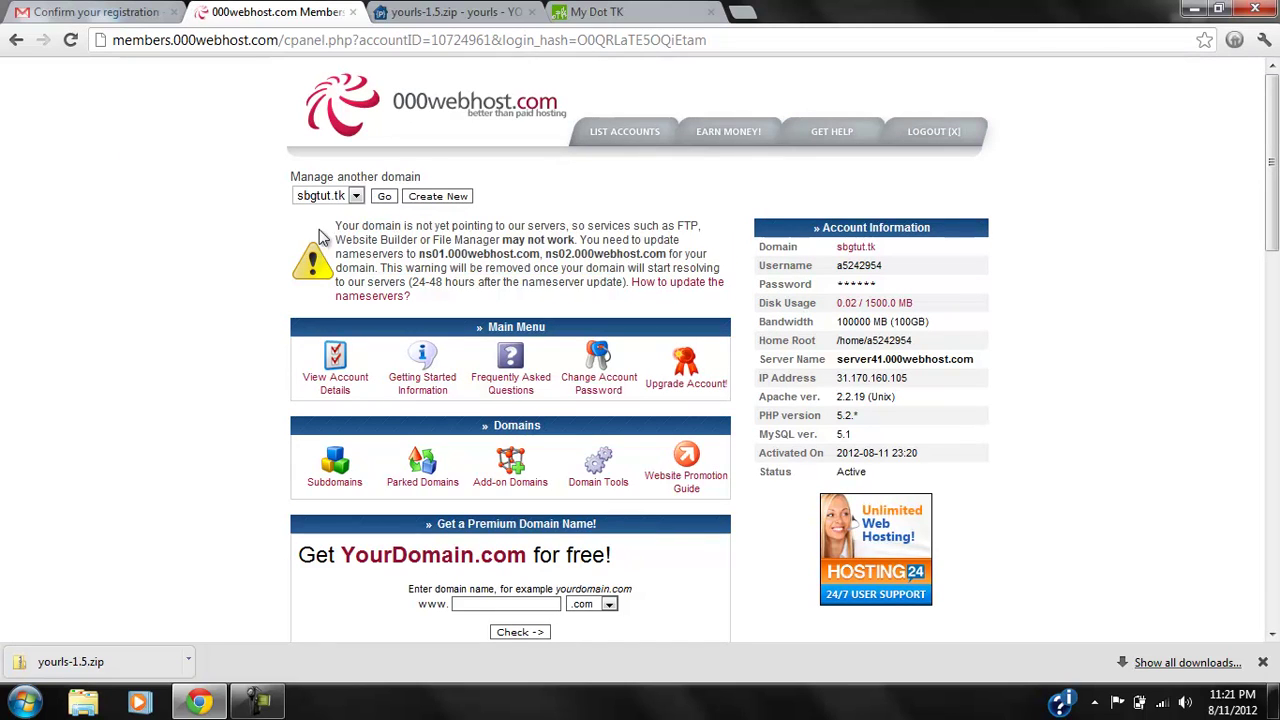
click(72, 40)
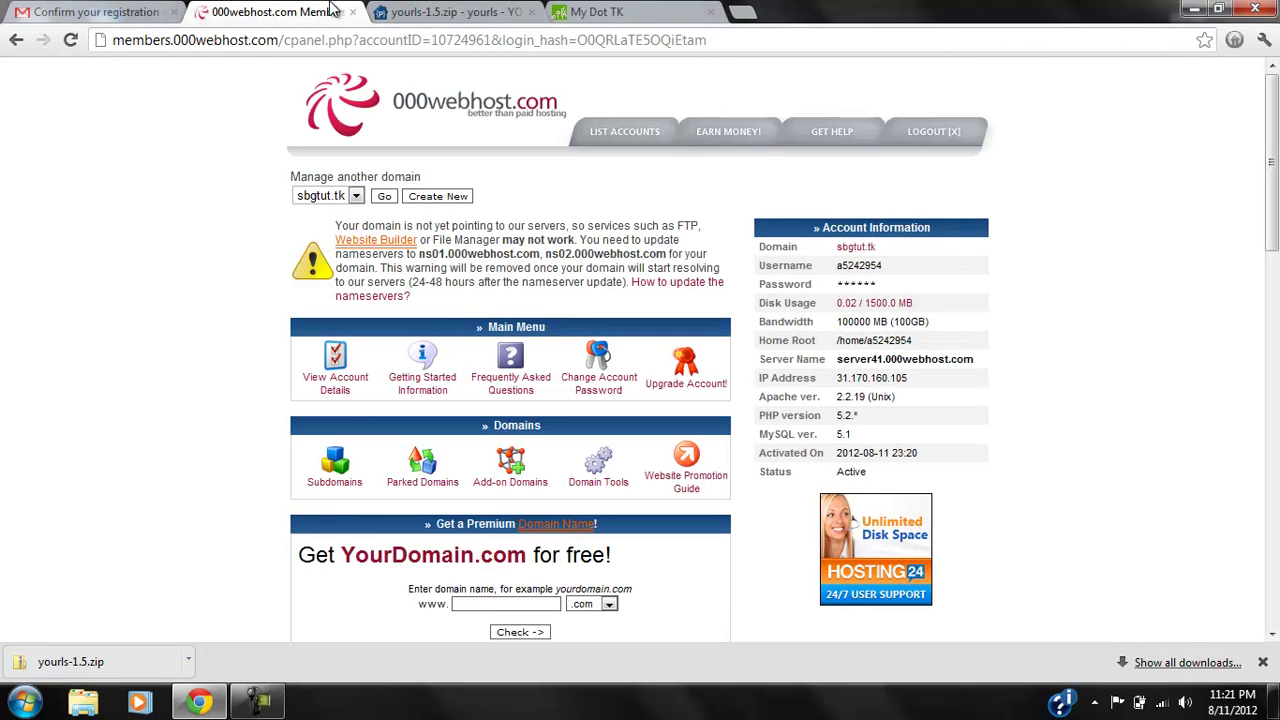
scroll(123, 390, down, 1)
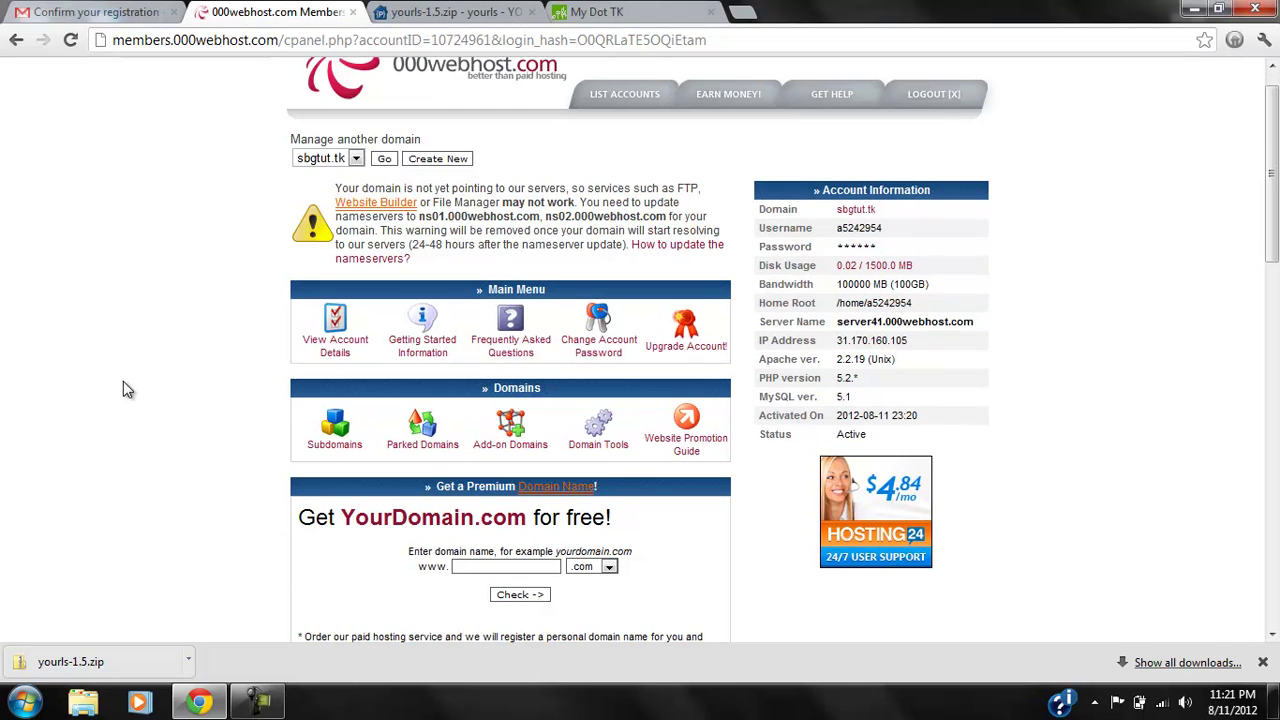
click(70, 40)
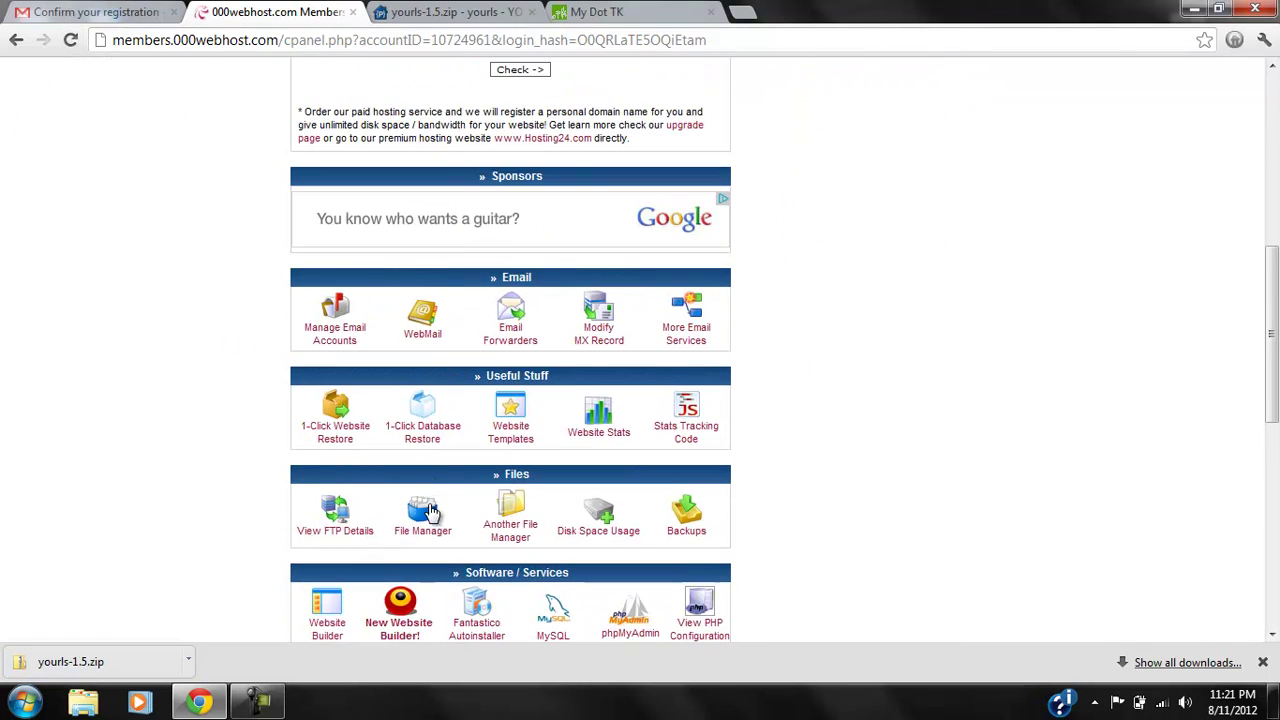
Log in to the net2ftp file manager with the FTP password and open public_html.
click(428, 510)
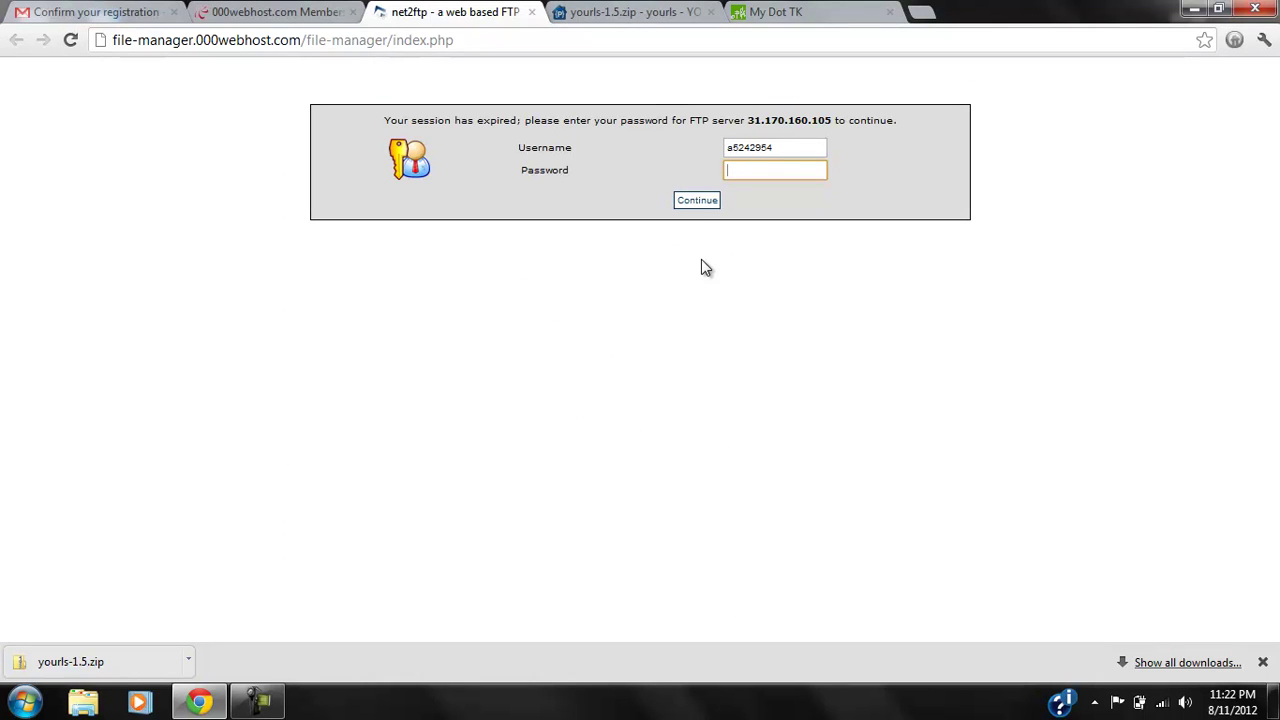
text(********)
key(Return)
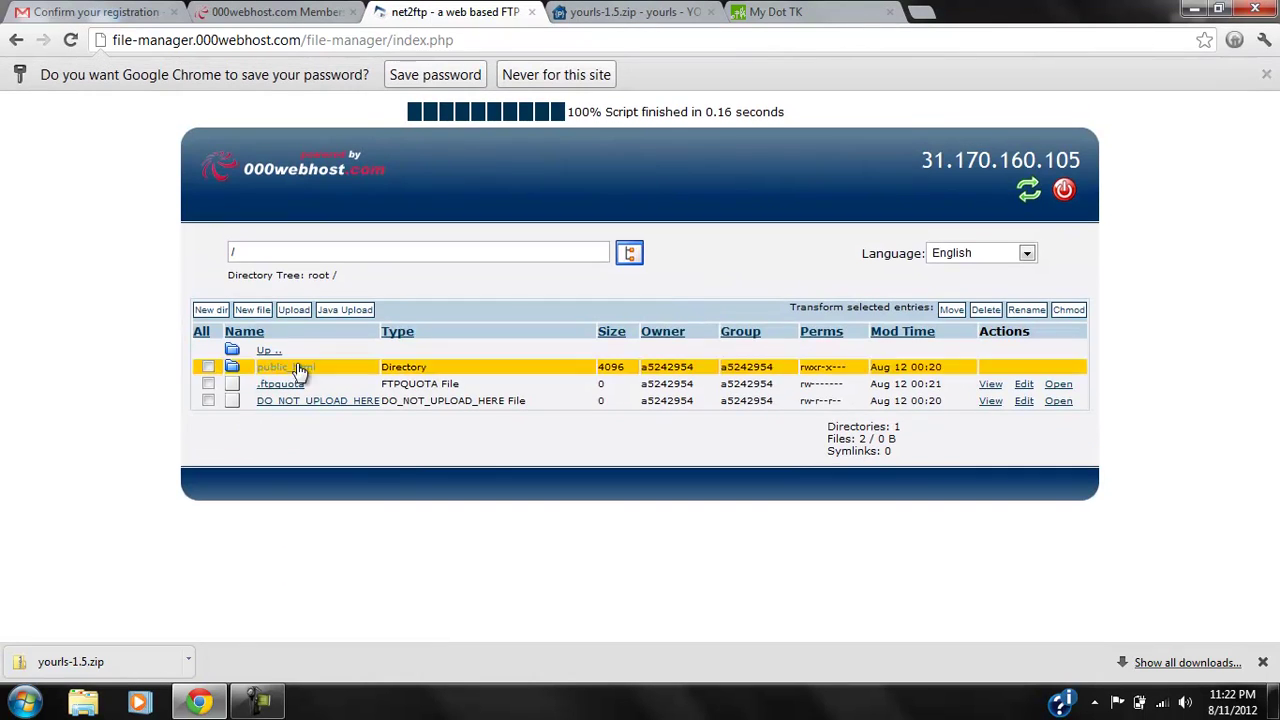
click(290, 368)
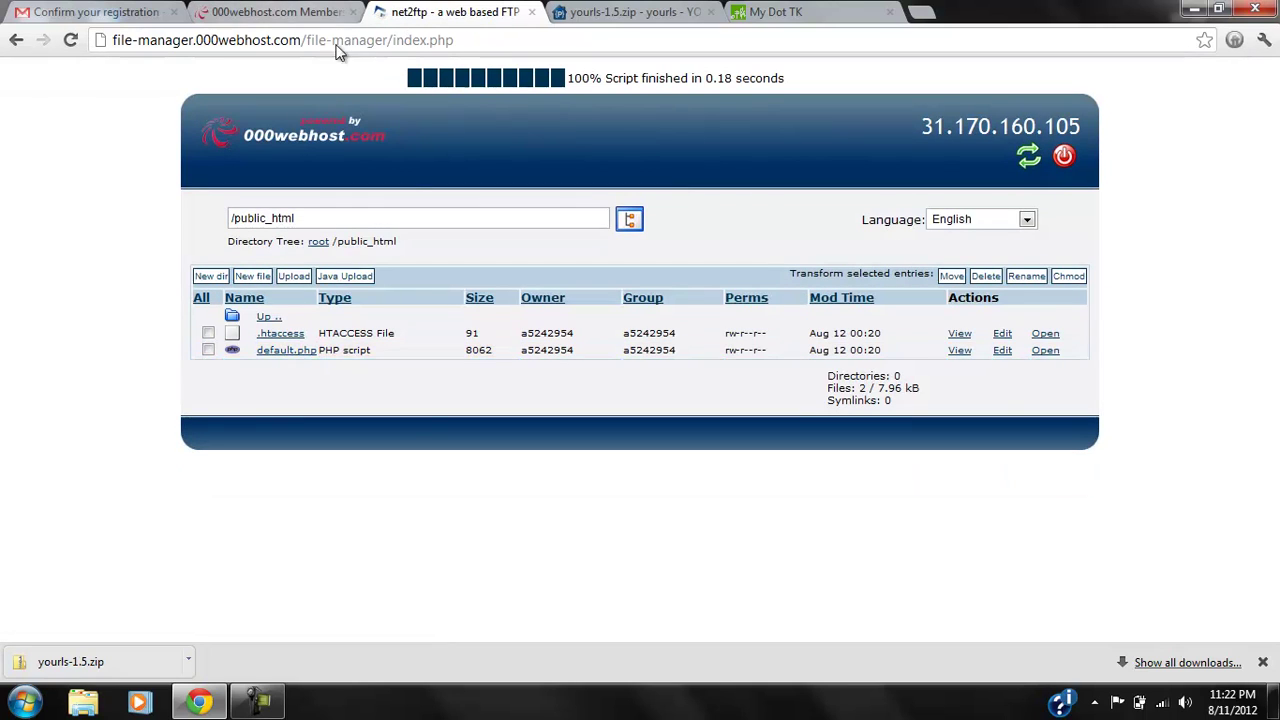
Load sbgtut.tk in the browser to check the site, then return to the file manager.
click(612, 12)
click(280, 12)
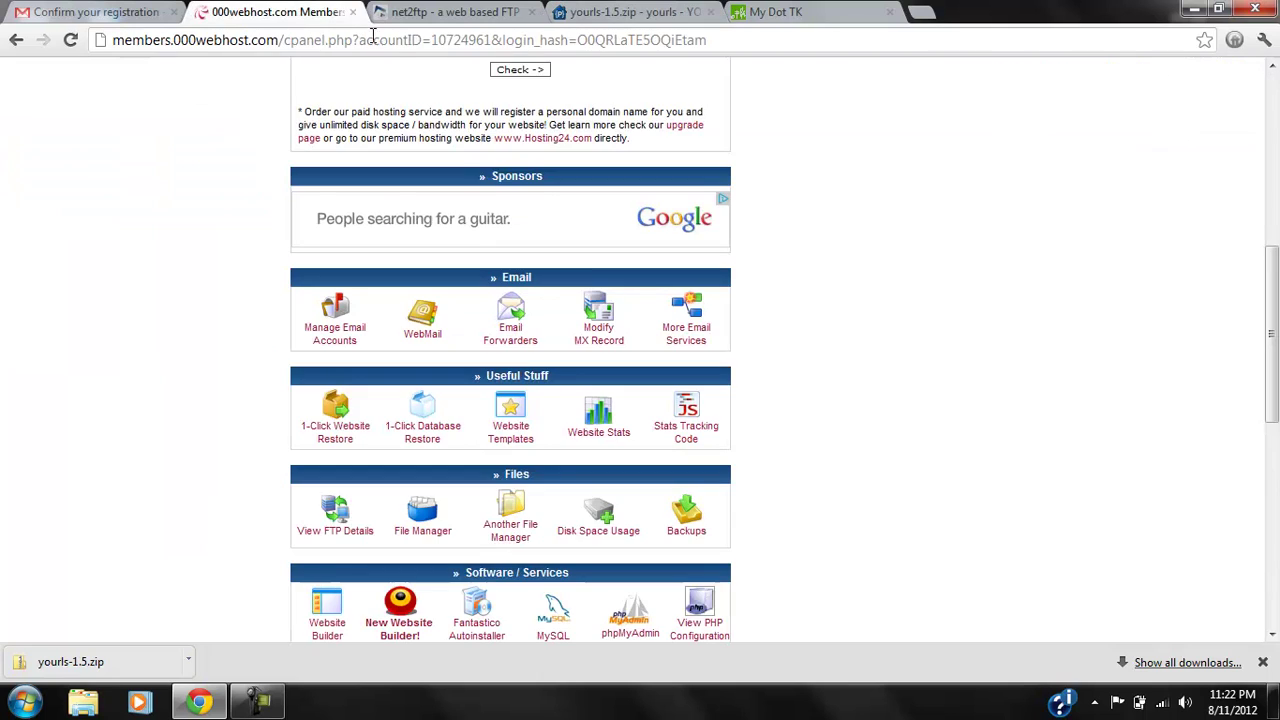
click(820, 10)
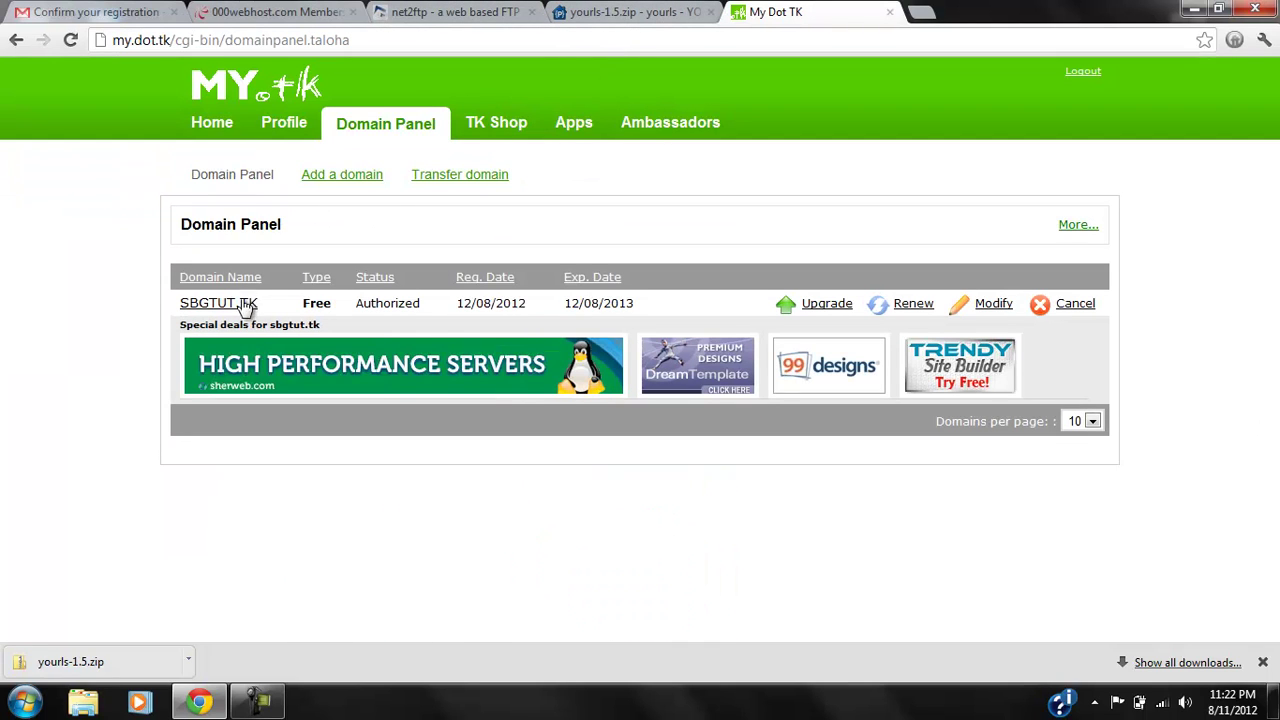
click(463, 44)
text(sbgtut.tk)
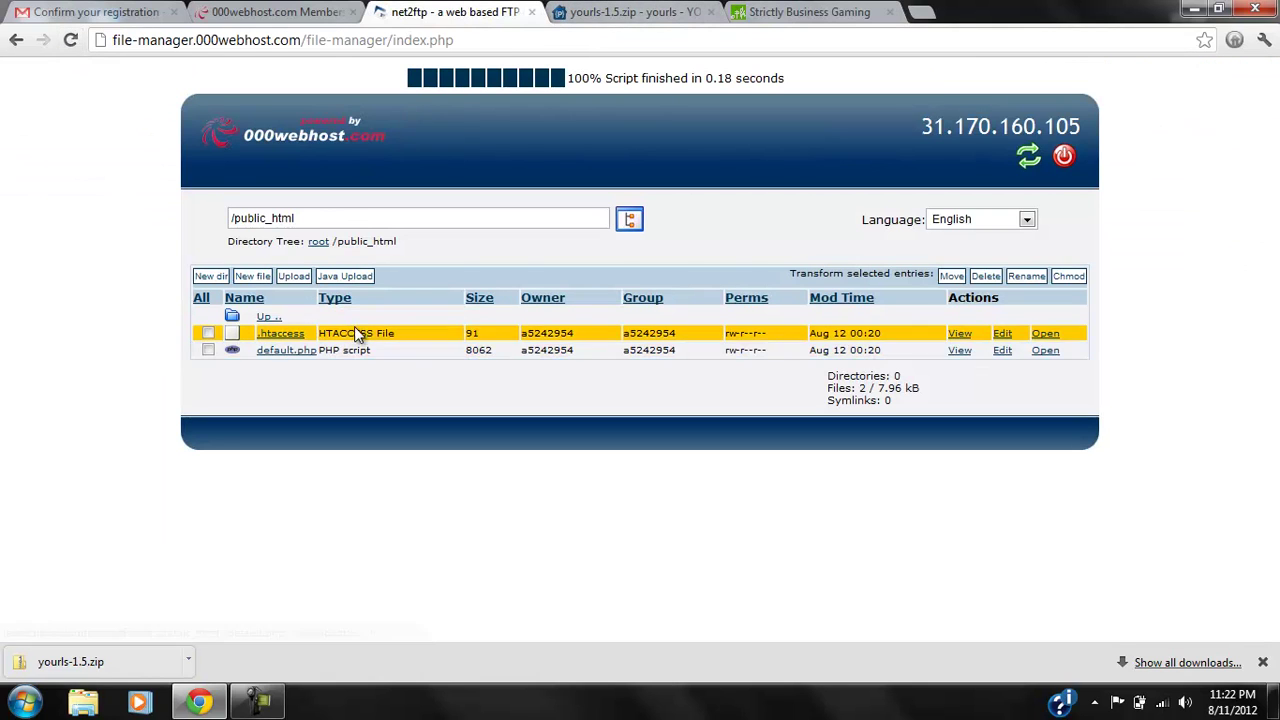
click(797, 8)
click(628, 8)
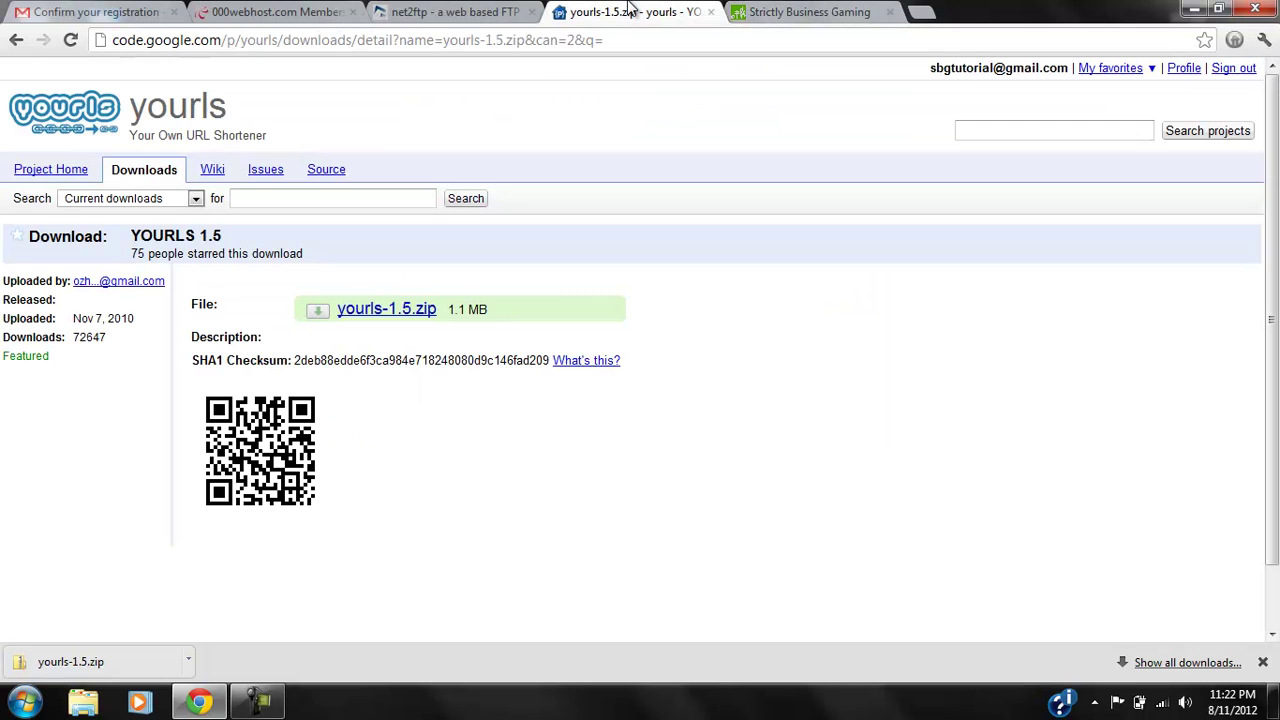
click(470, 10)
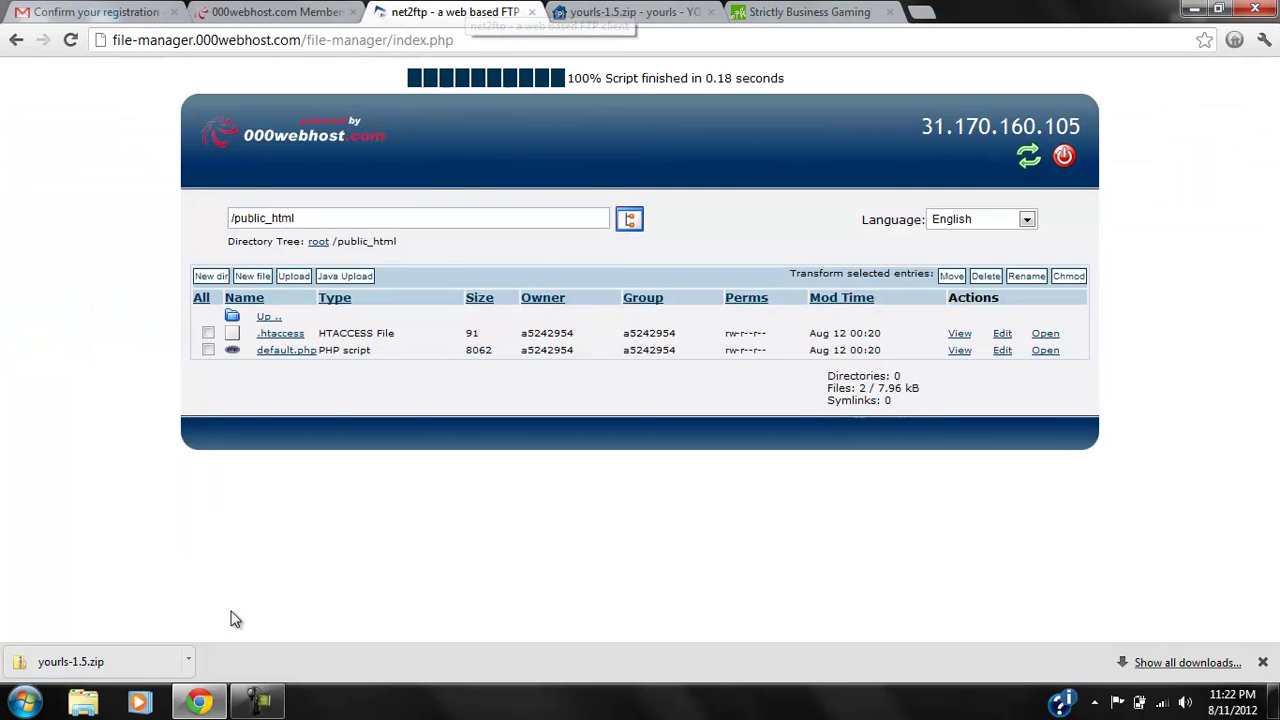
Open the downloaded yourls-1.5.zip and select all 17 items inside it.
click(134, 664)
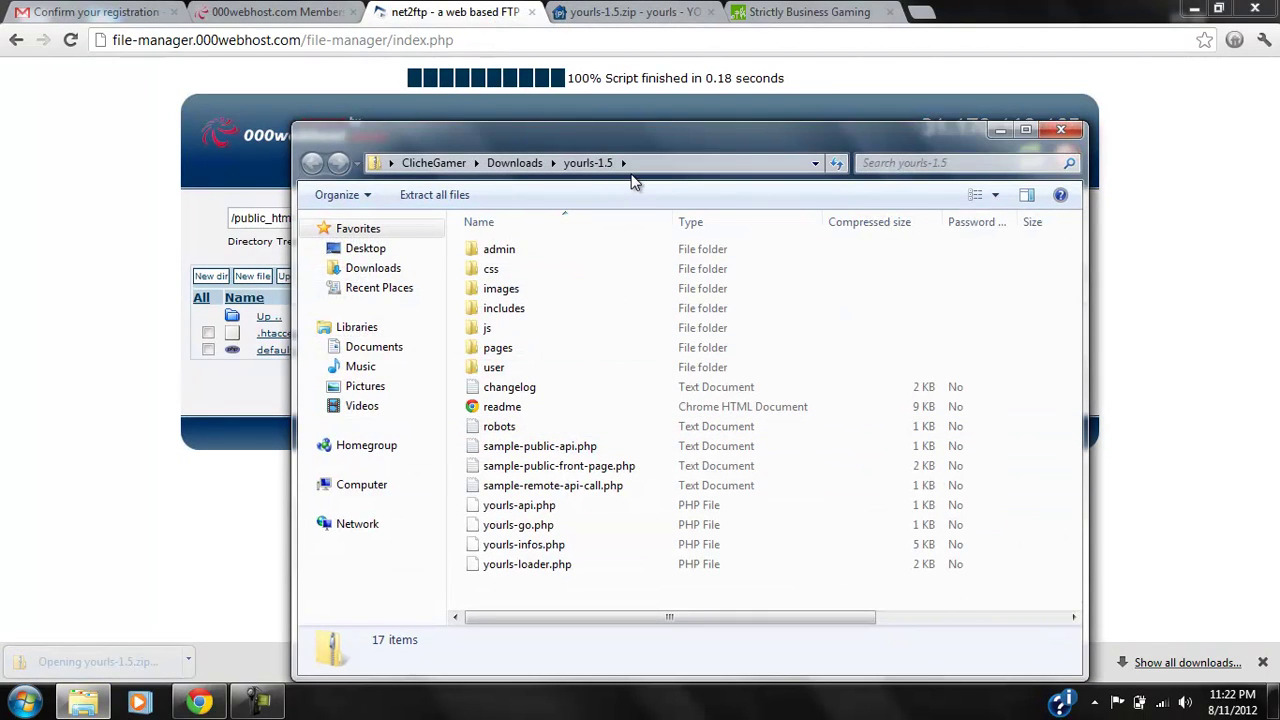
drag(852, 243, 563, 607)
click(563, 607)
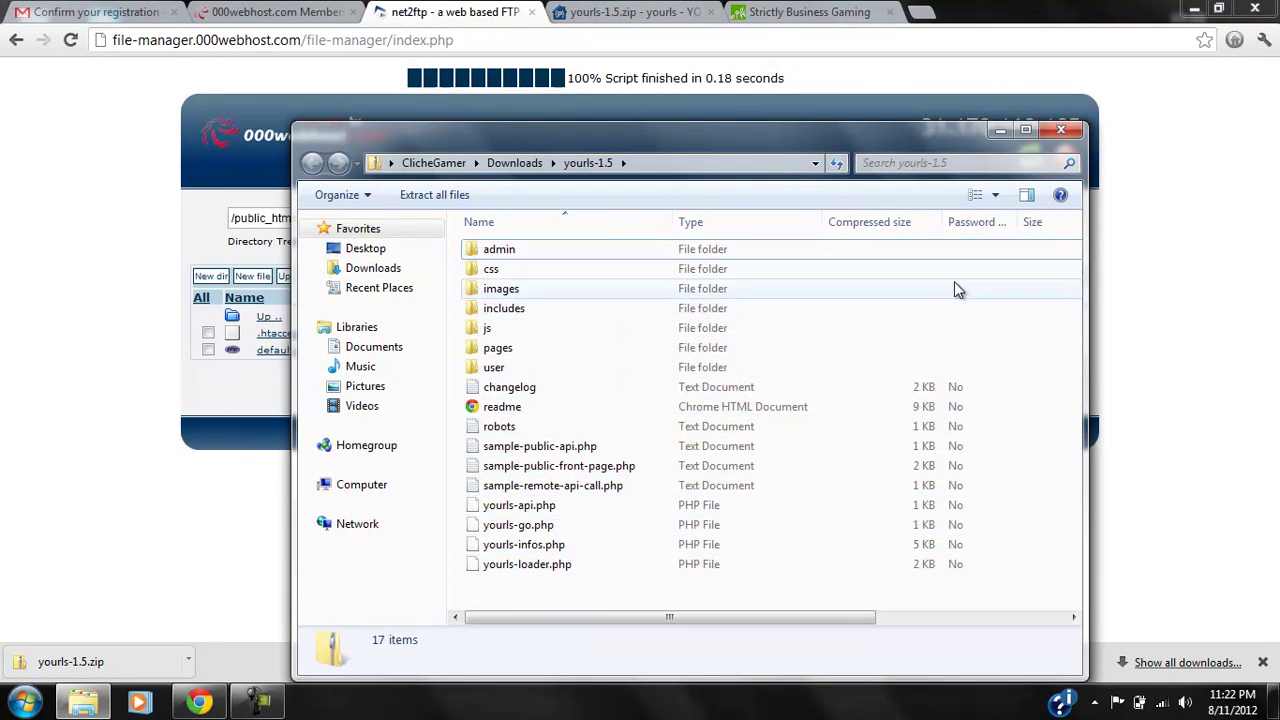
click(1061, 130)
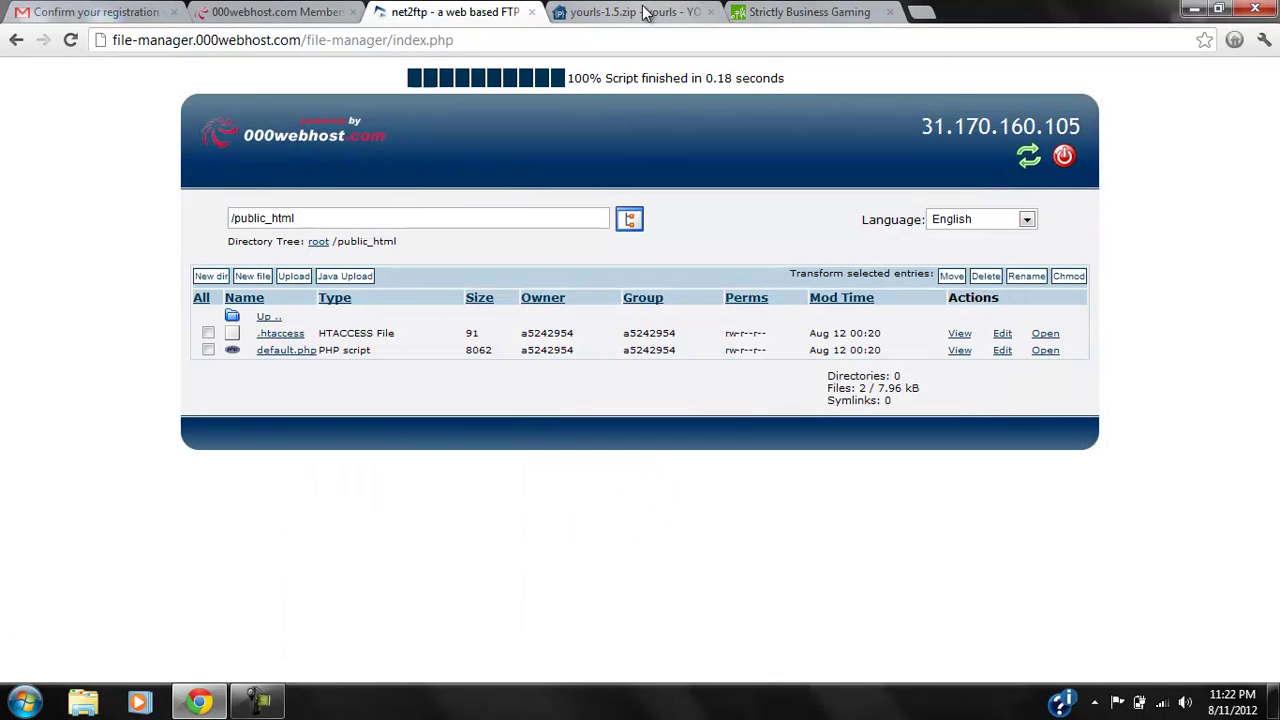
Upload yourls-1.5.zip from Downloads as an archive to be unpacked into public_html.
click(294, 276)
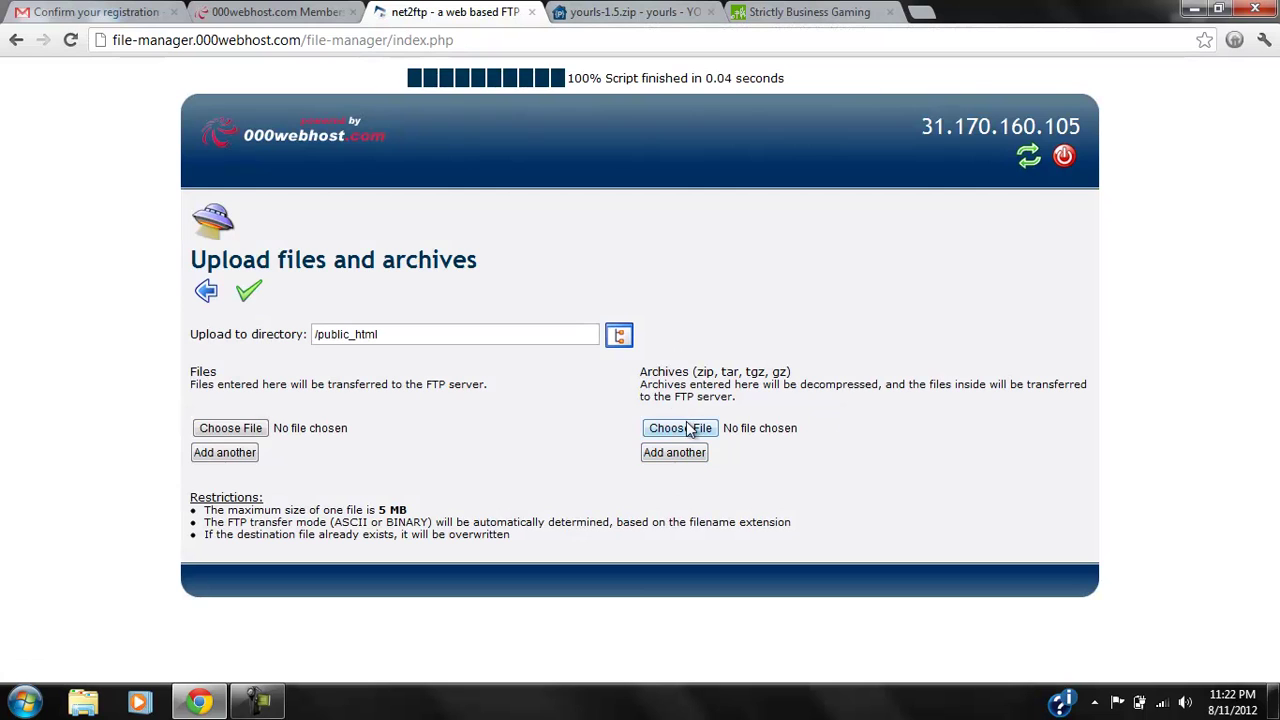
click(684, 428)
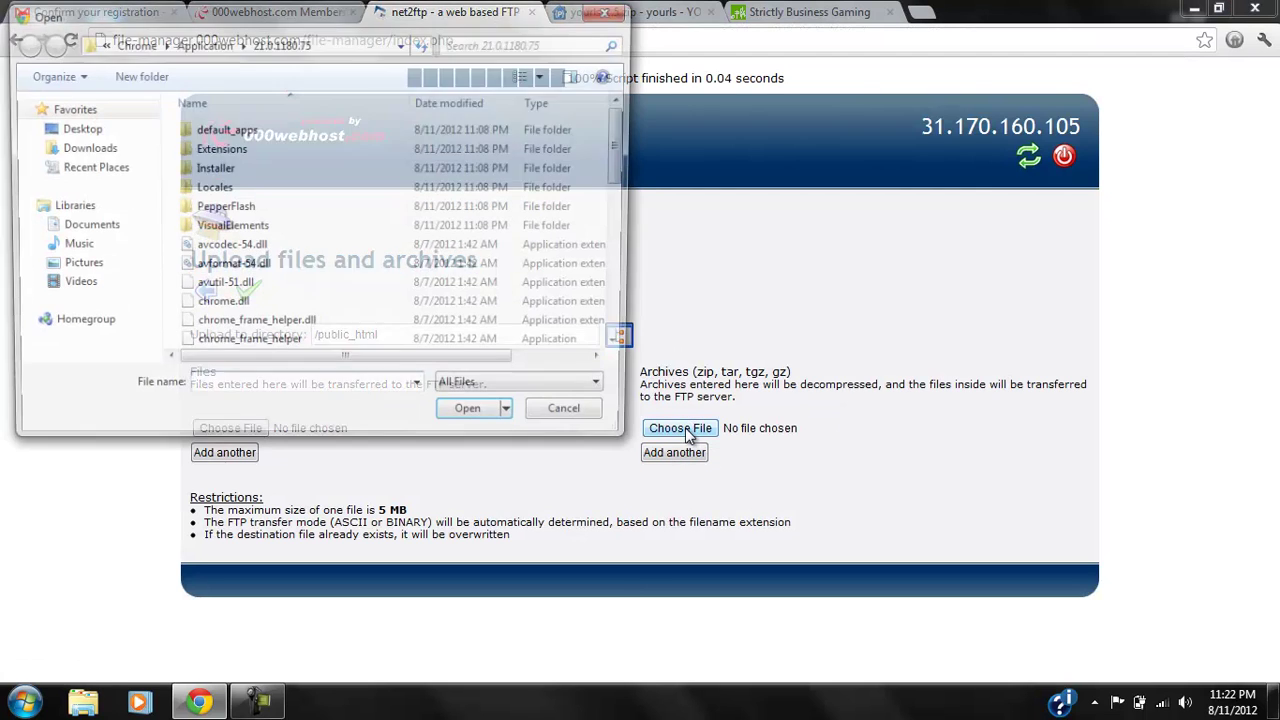
click(85, 148)
click(240, 130)
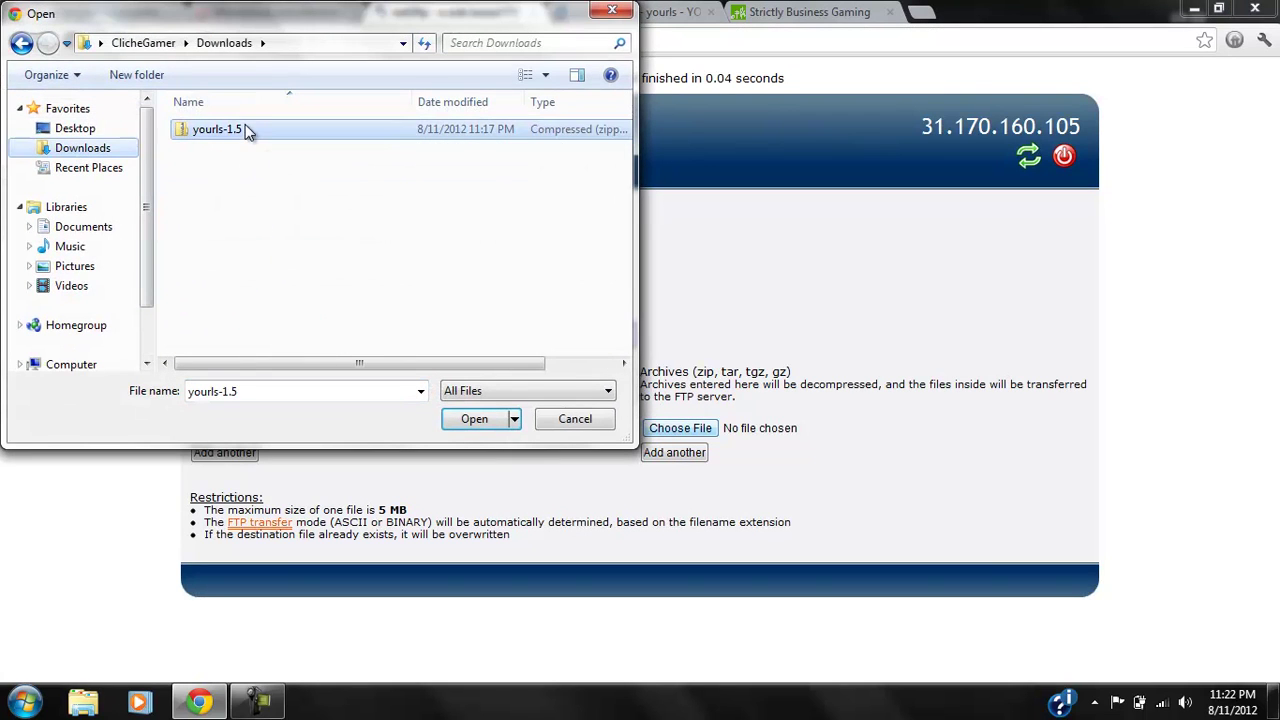
click(474, 419)
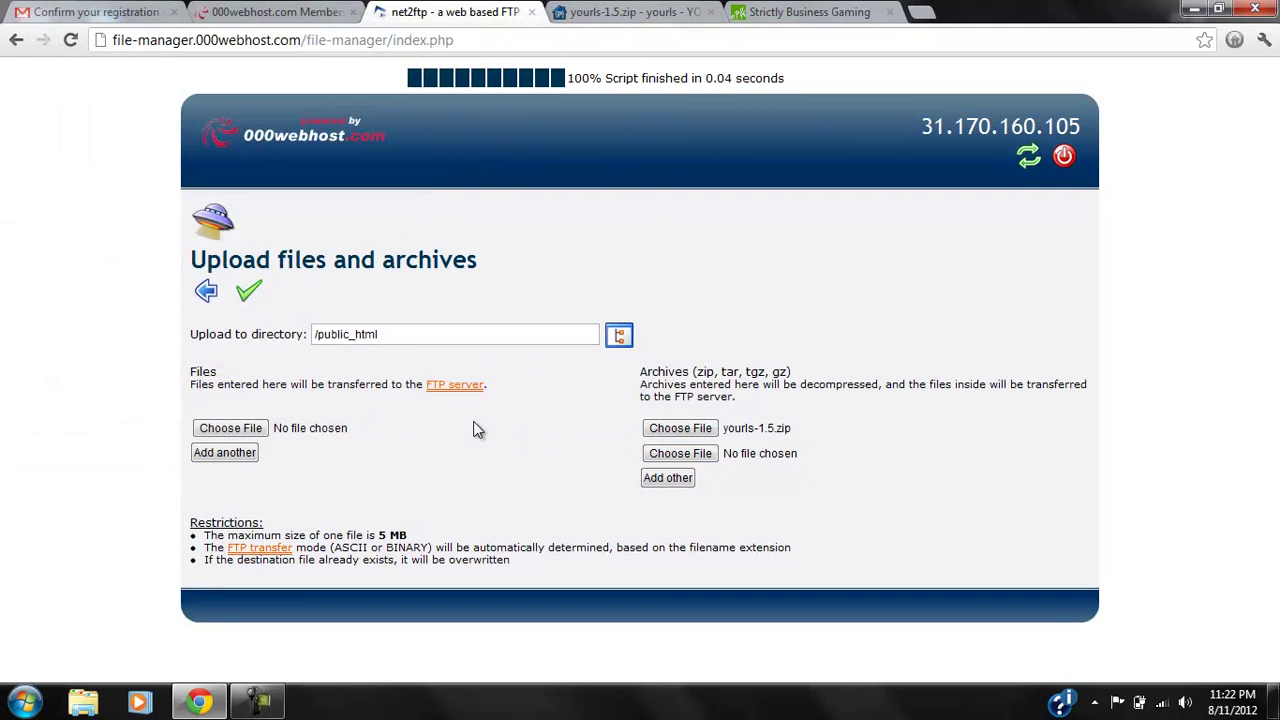
click(250, 292)
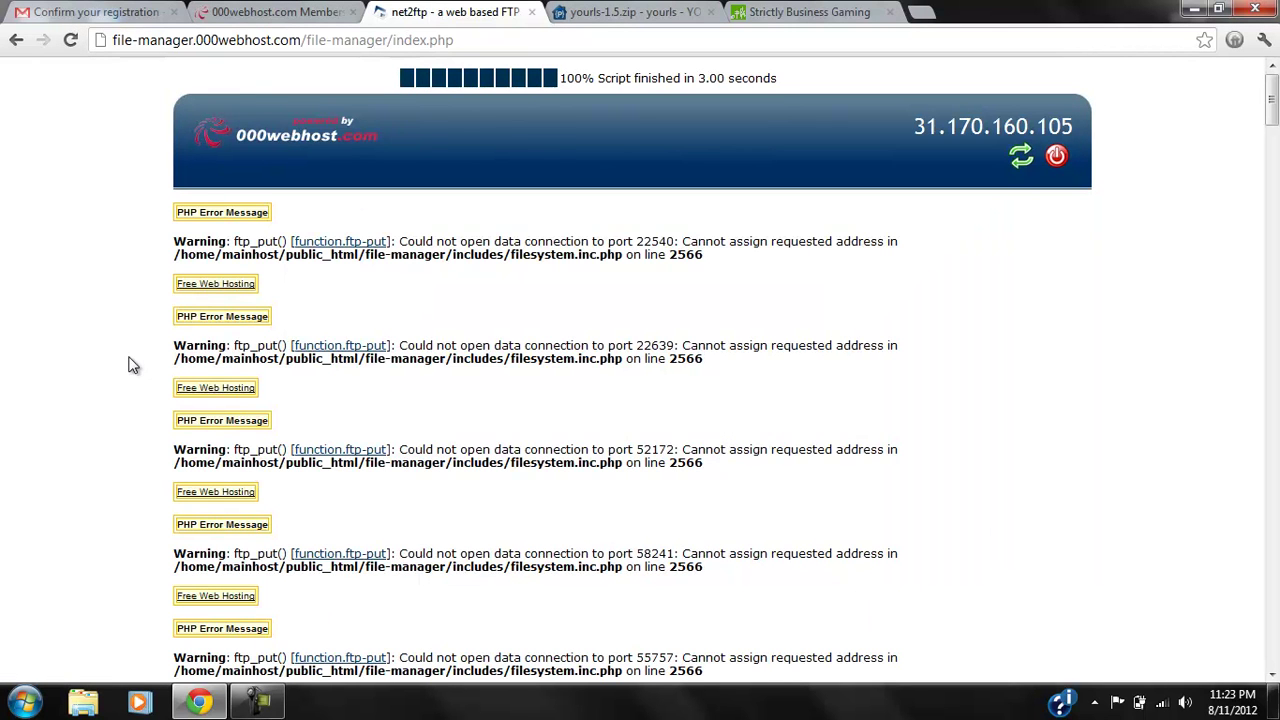
Review the ftp_put() warnings and the list of copied YOURLS files, then reset the upload form.
scroll(128, 365, down, 15)
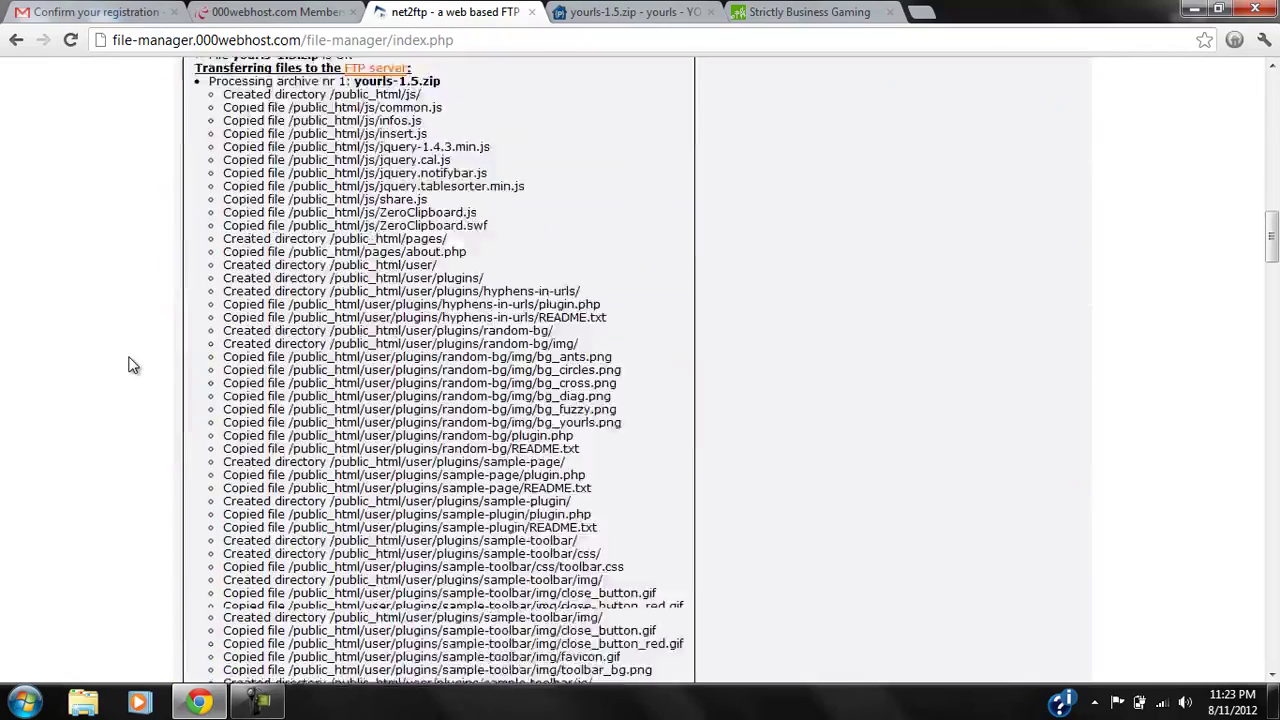
scroll(128, 365, down, 1)
scroll(128, 365, up, 10)
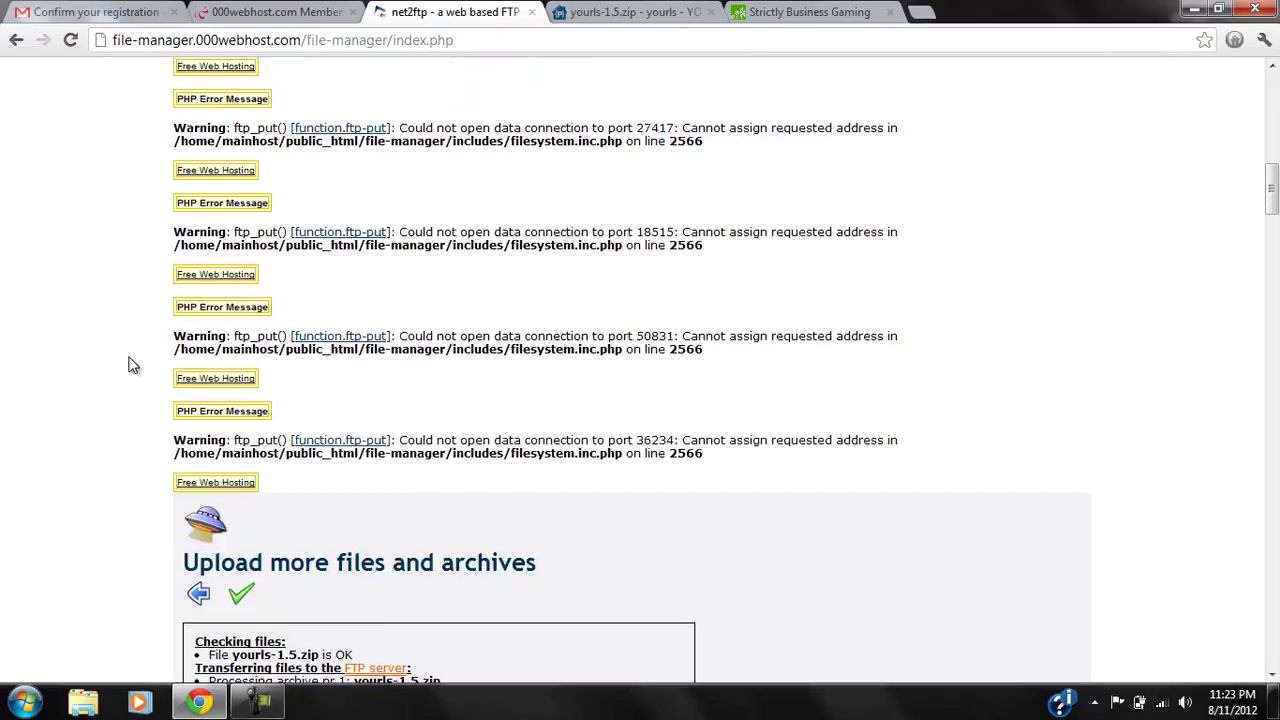
scroll(128, 365, up, 2)
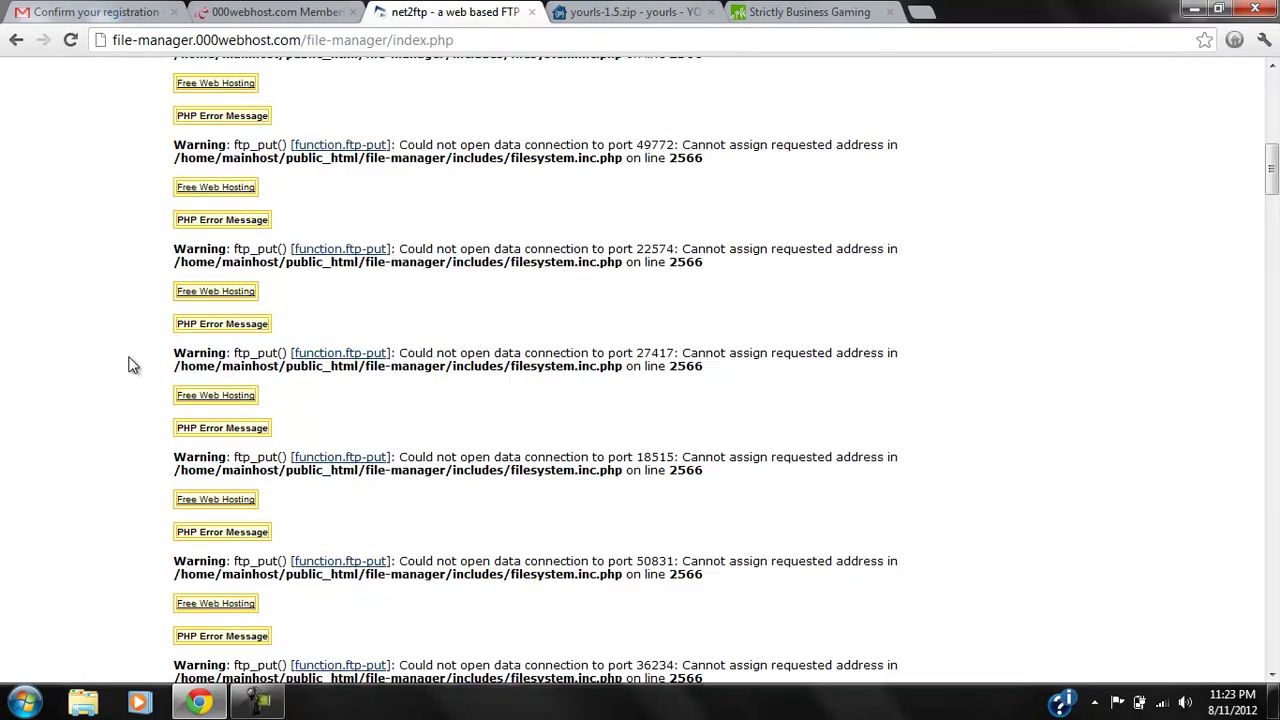
scroll(128, 365, up, 3)
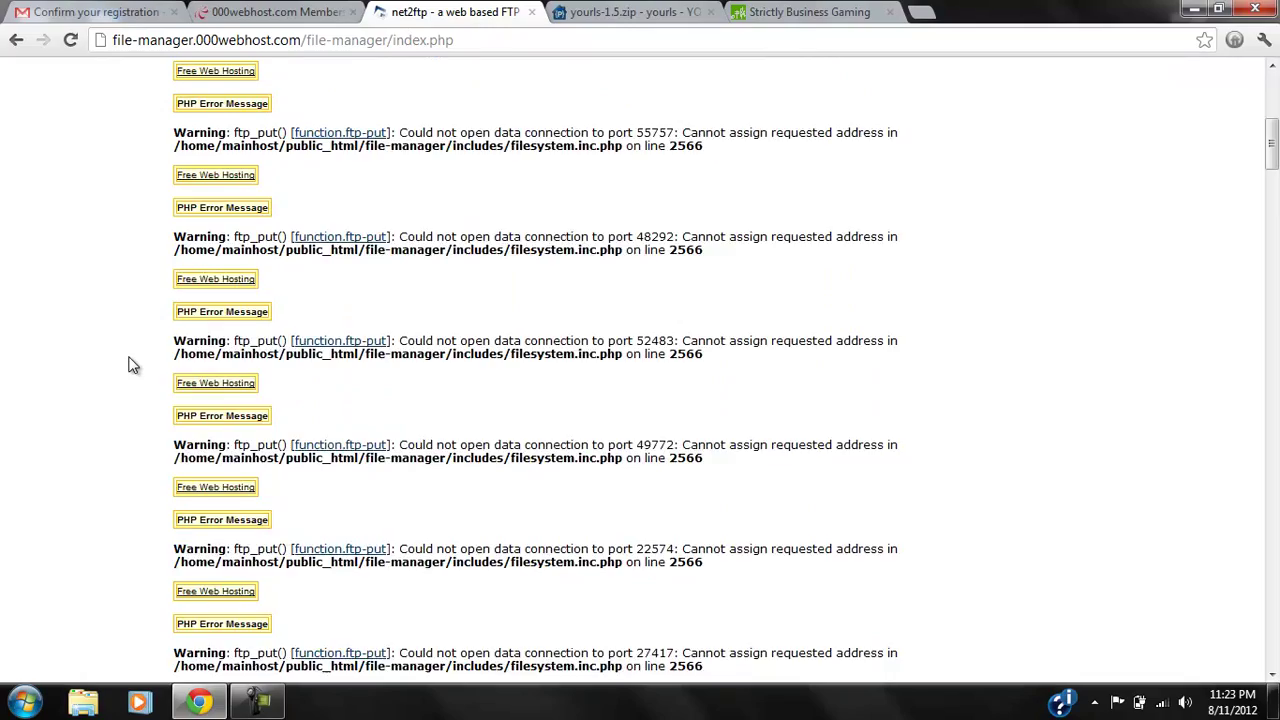
scroll(128, 365, up, 1)
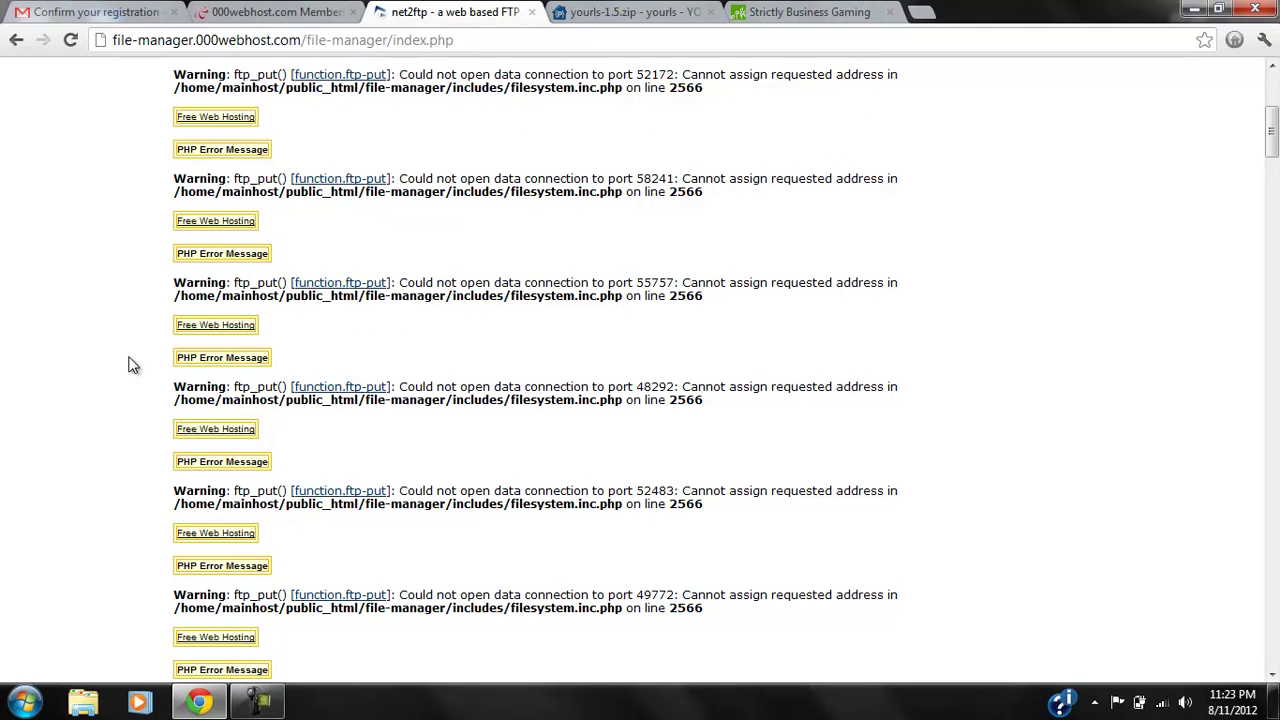
scroll(128, 365, down, 12)
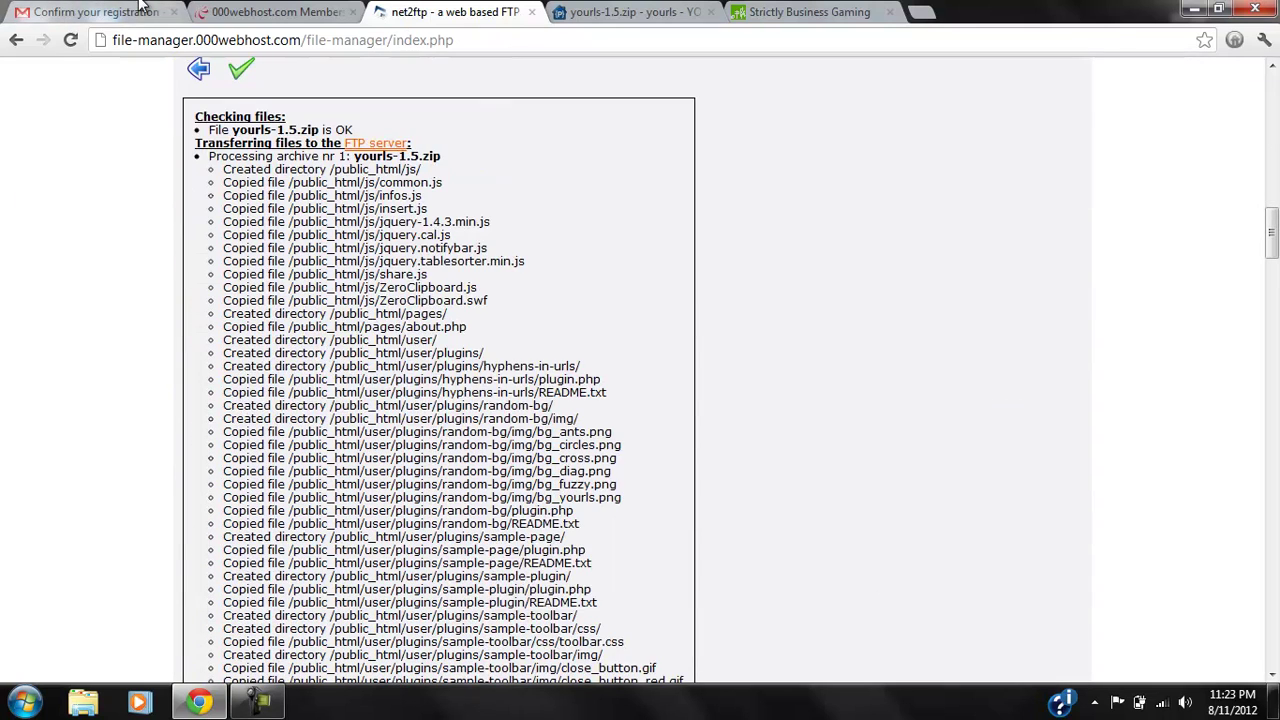
click(241, 68)
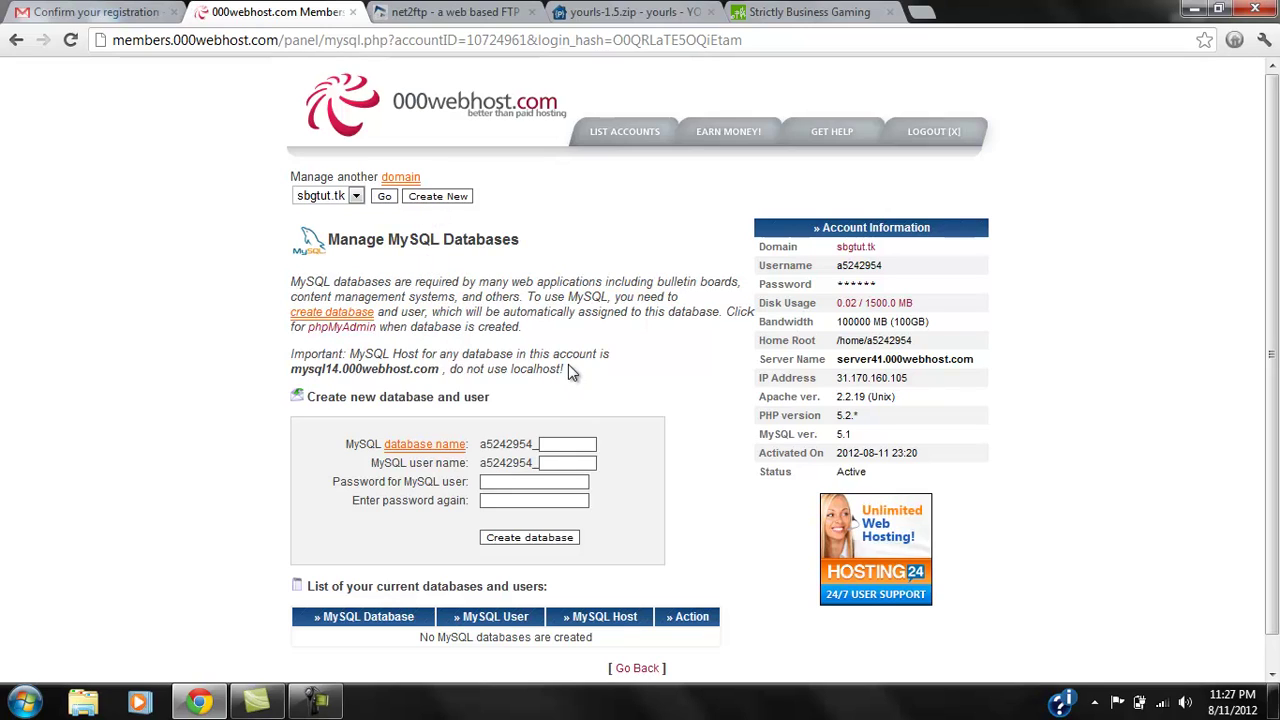
Create a MySQL database and user both named 'ls', protected by a chosen password.
click(385, 203)
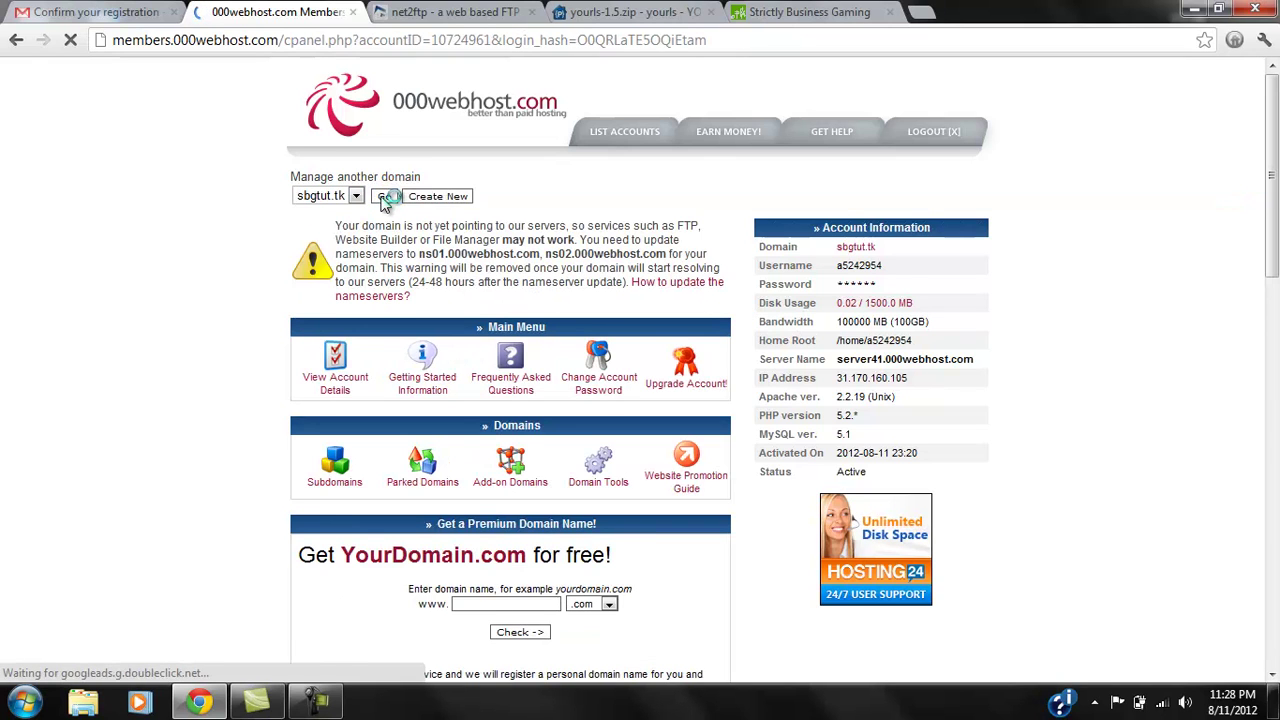
scroll(385, 203, down, 8)
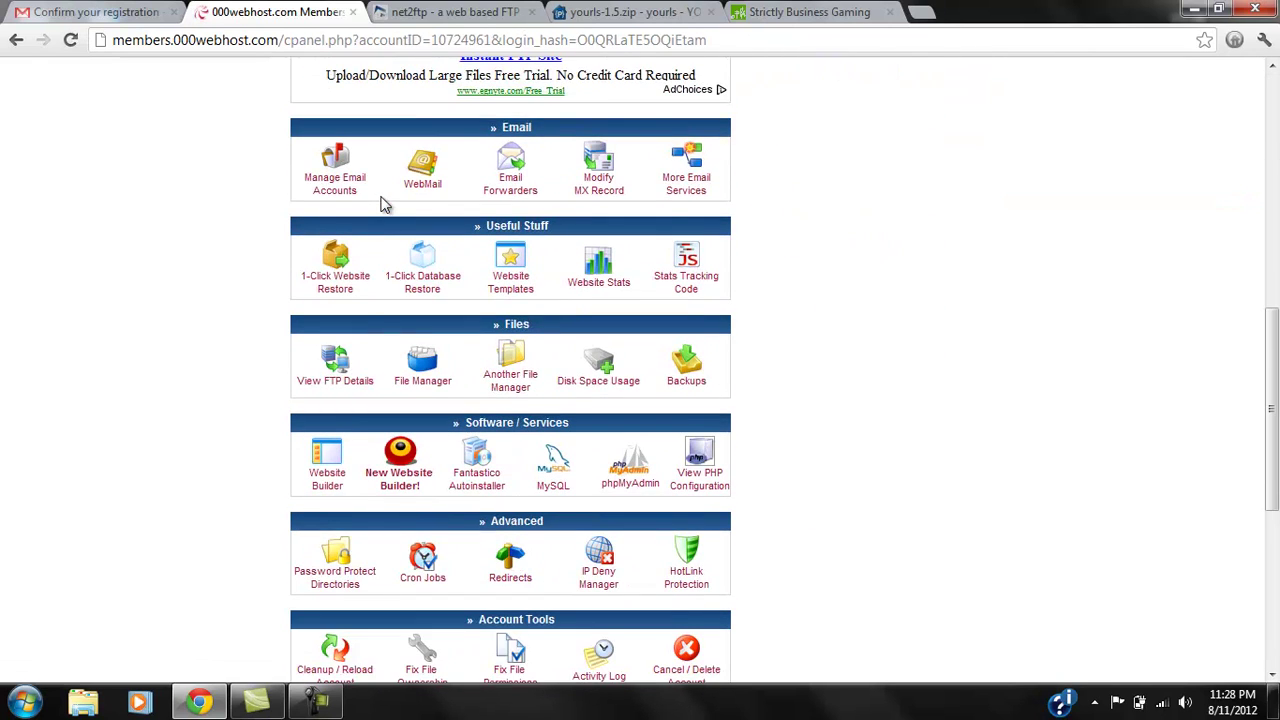
click(567, 478)
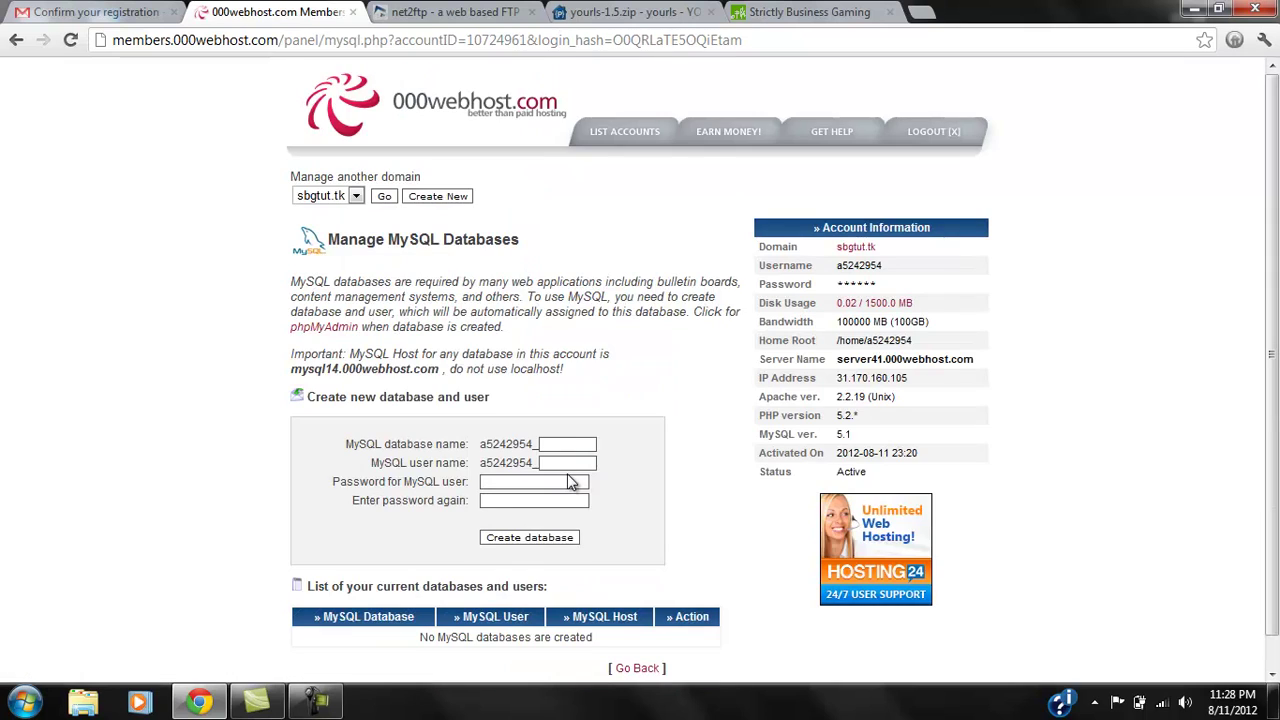
click(565, 445)
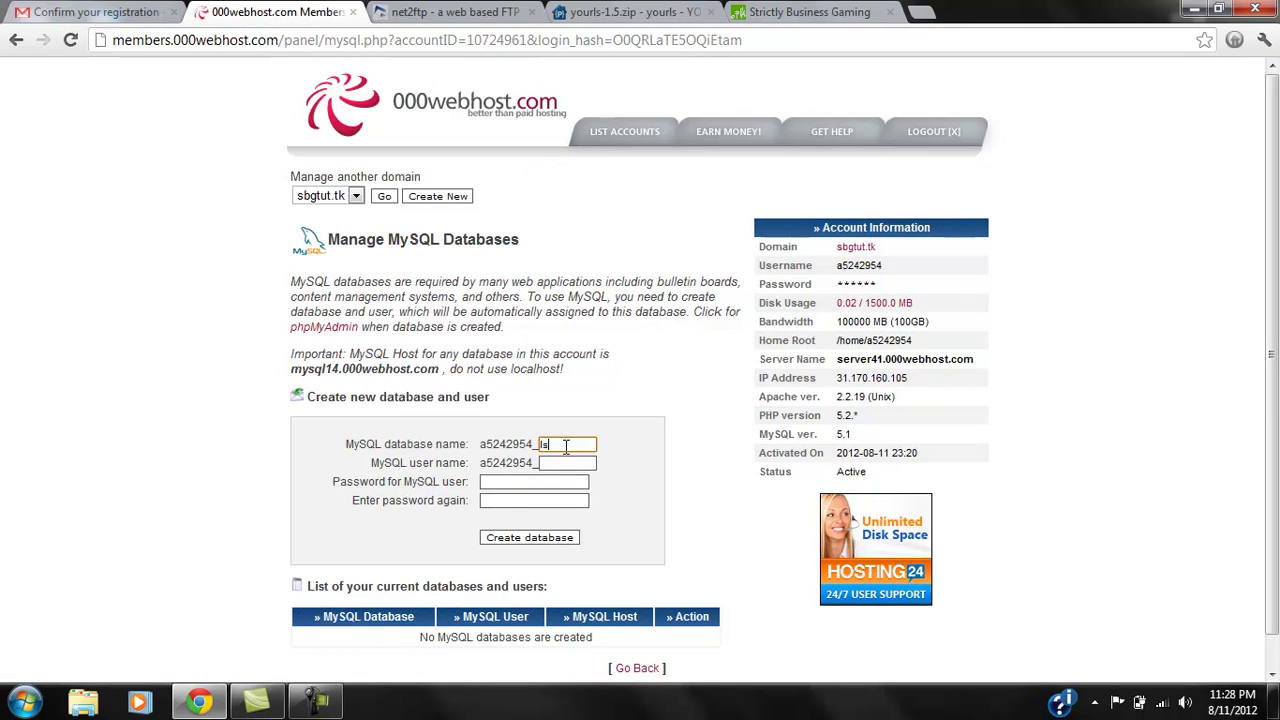
key(Tab)
click(534, 483)
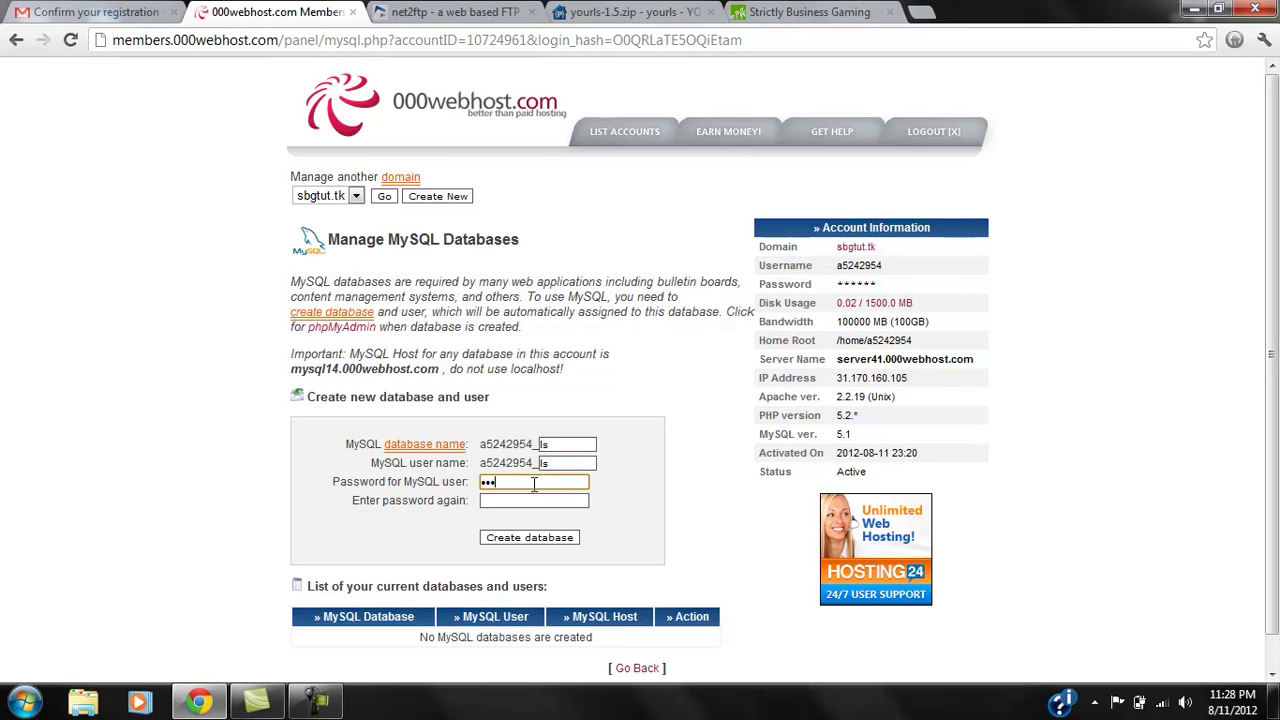
key(BackSpace)
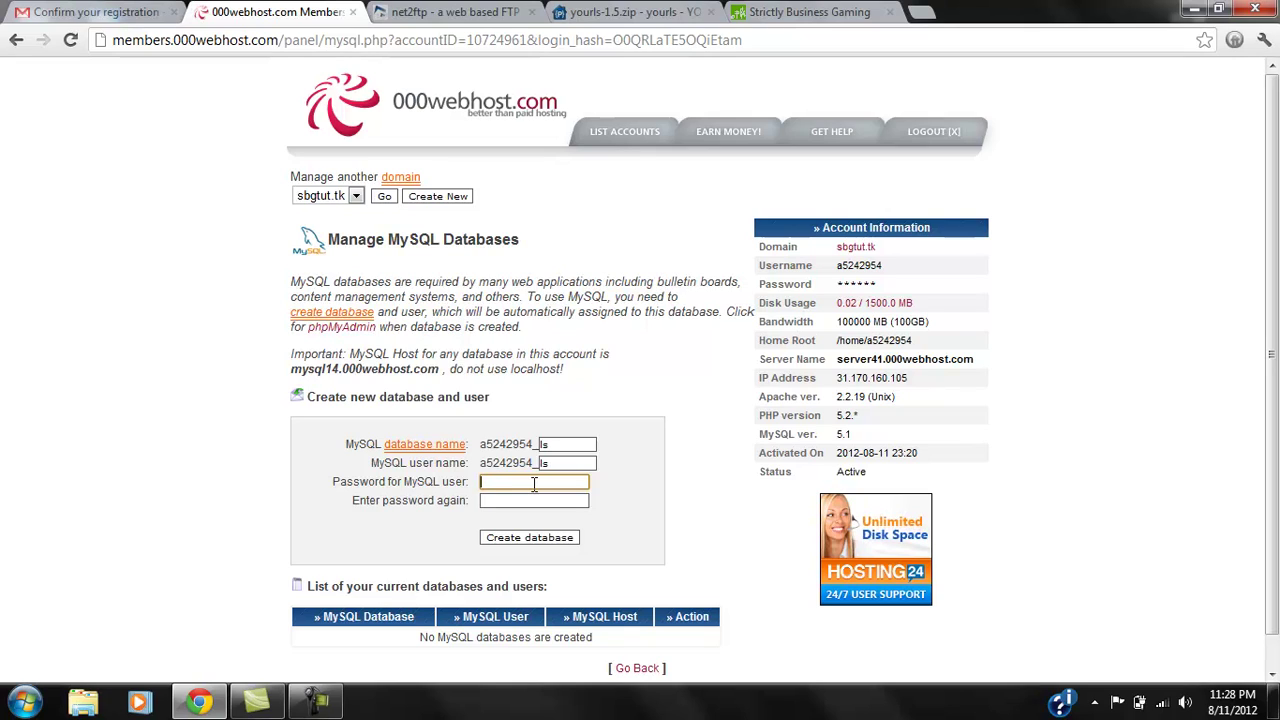
text(p)
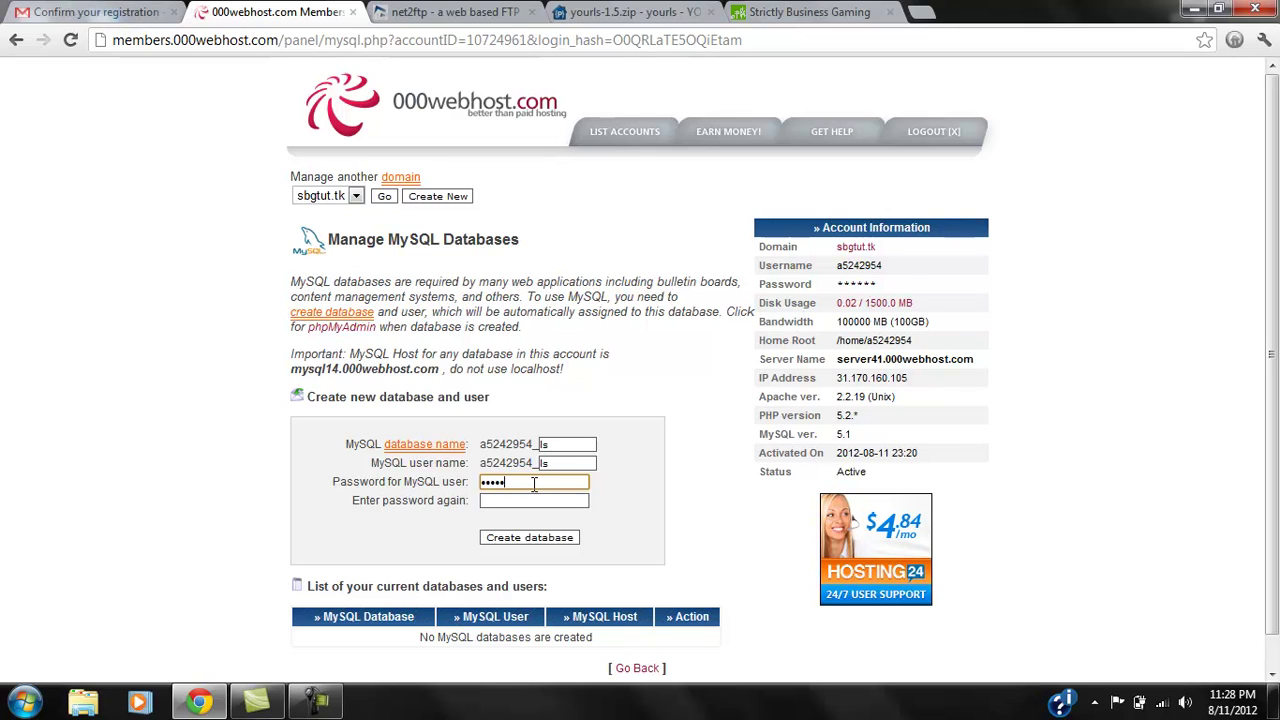
key(Tab)
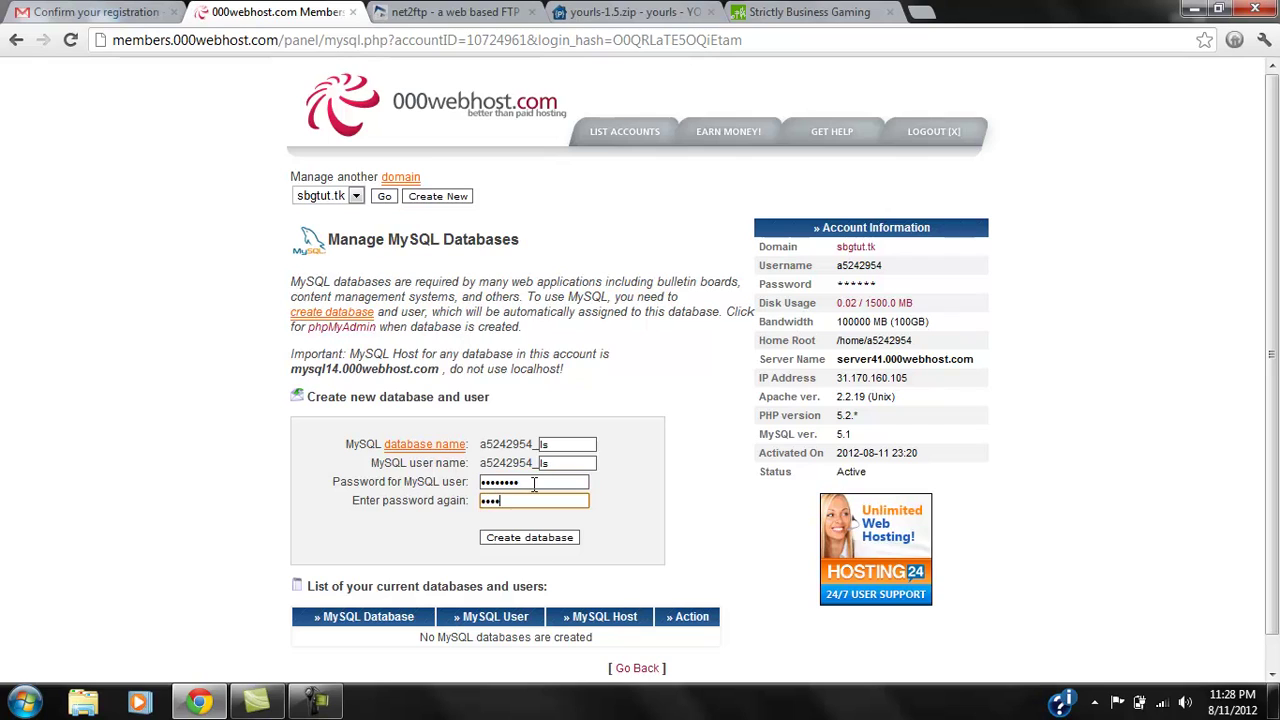
text(password)
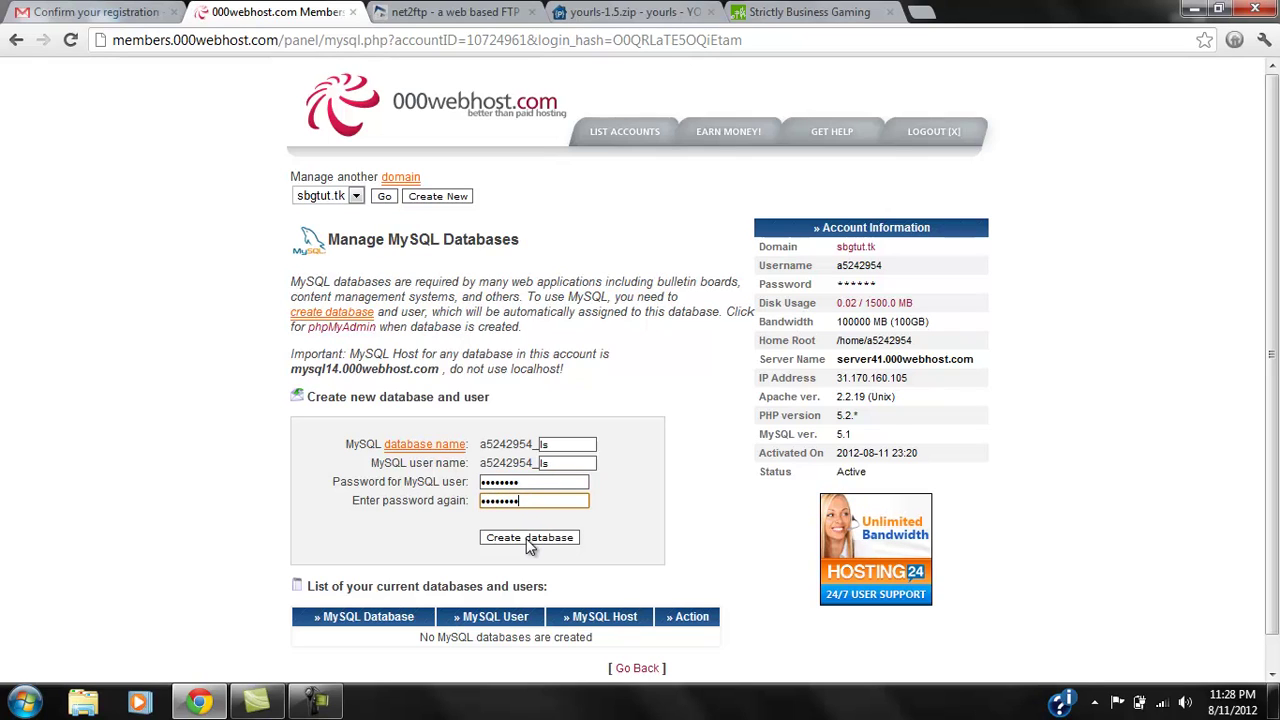
click(529, 538)
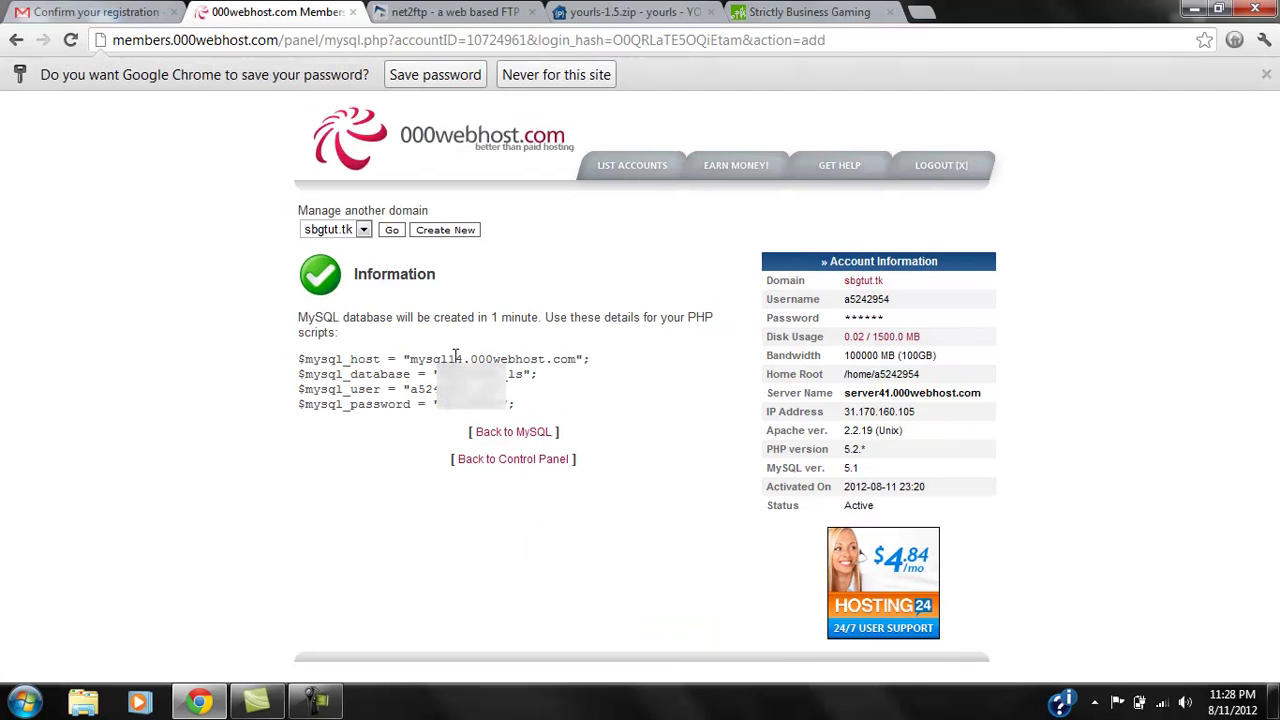
Rename config-sample.php in public_html/includes to config.php.
click(452, 11)
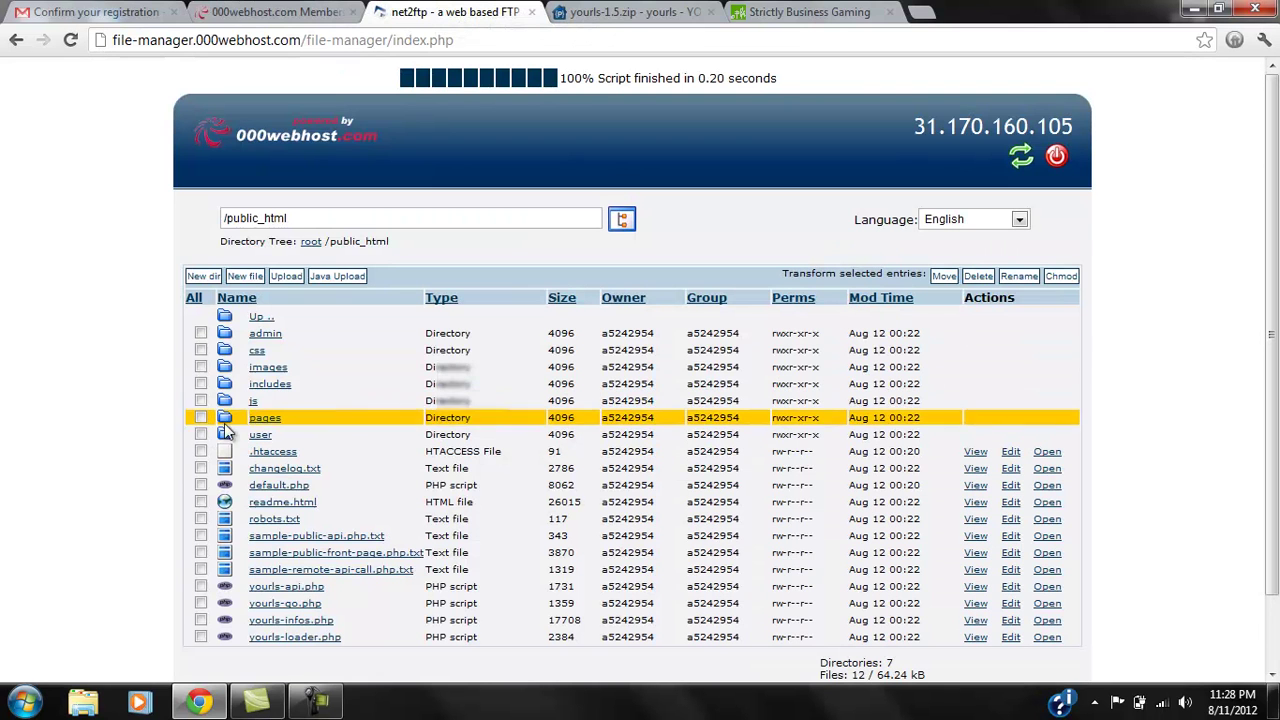
click(263, 387)
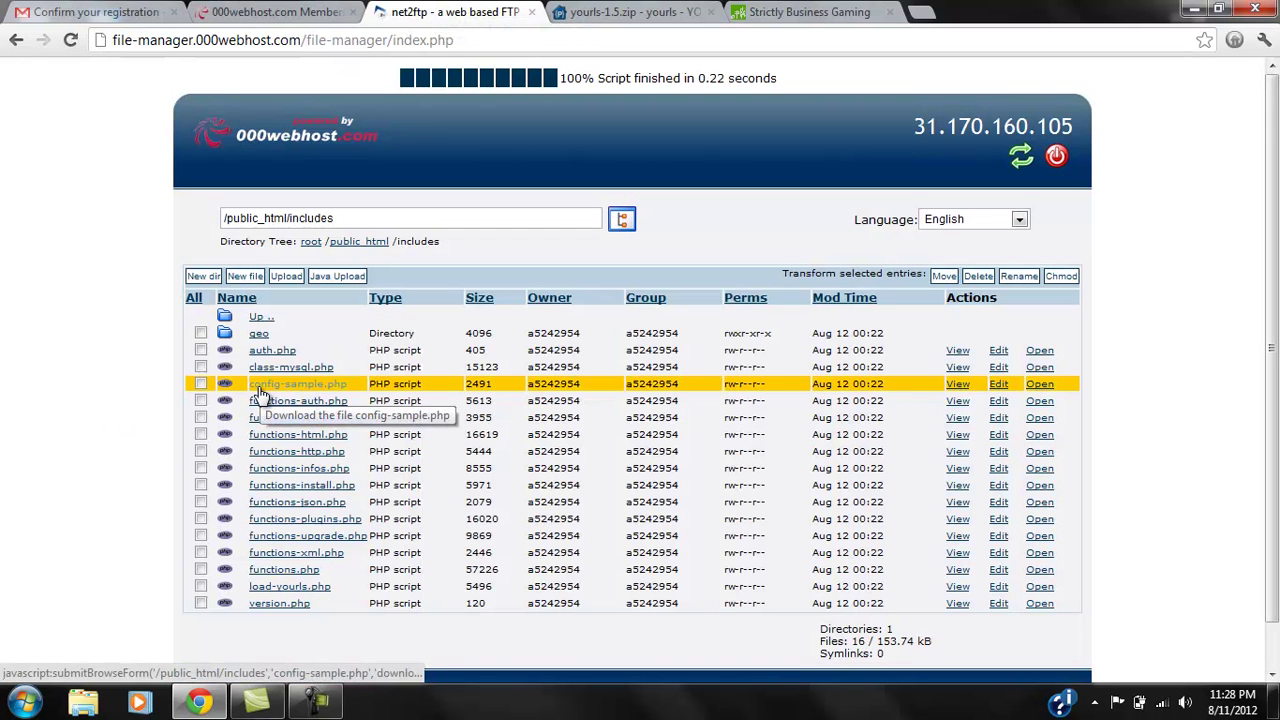
click(200, 385)
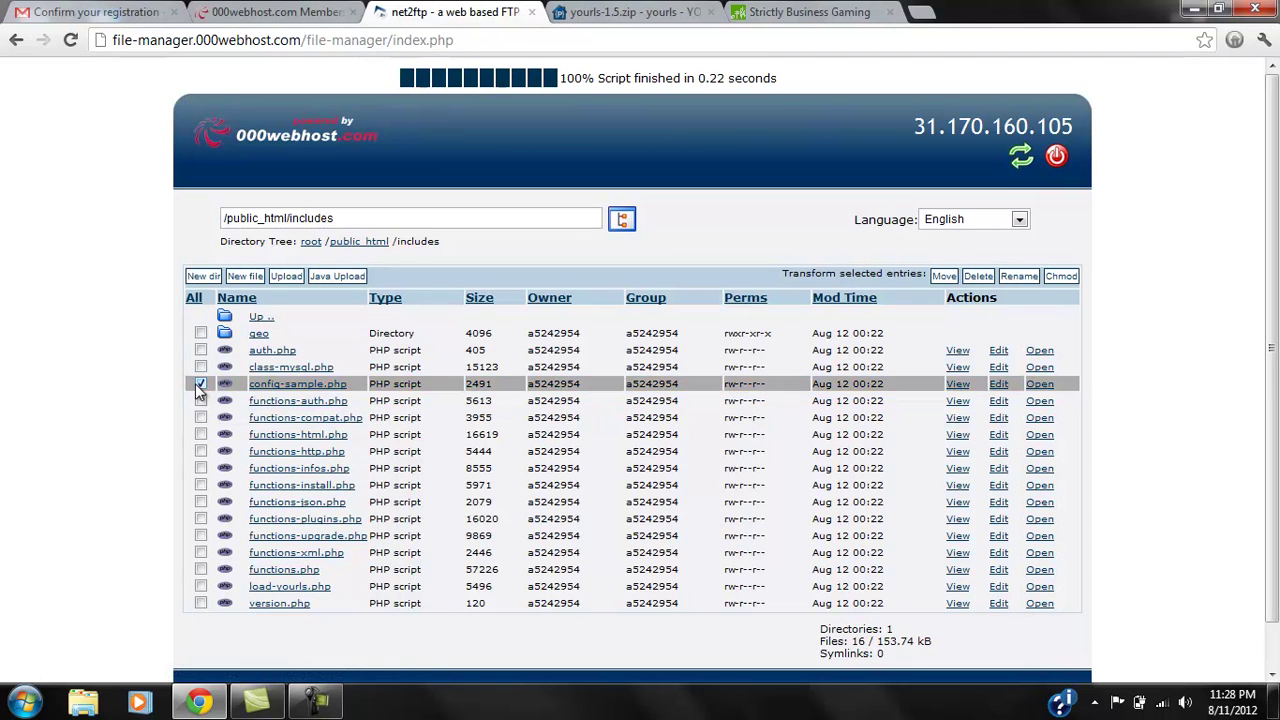
click(998, 386)
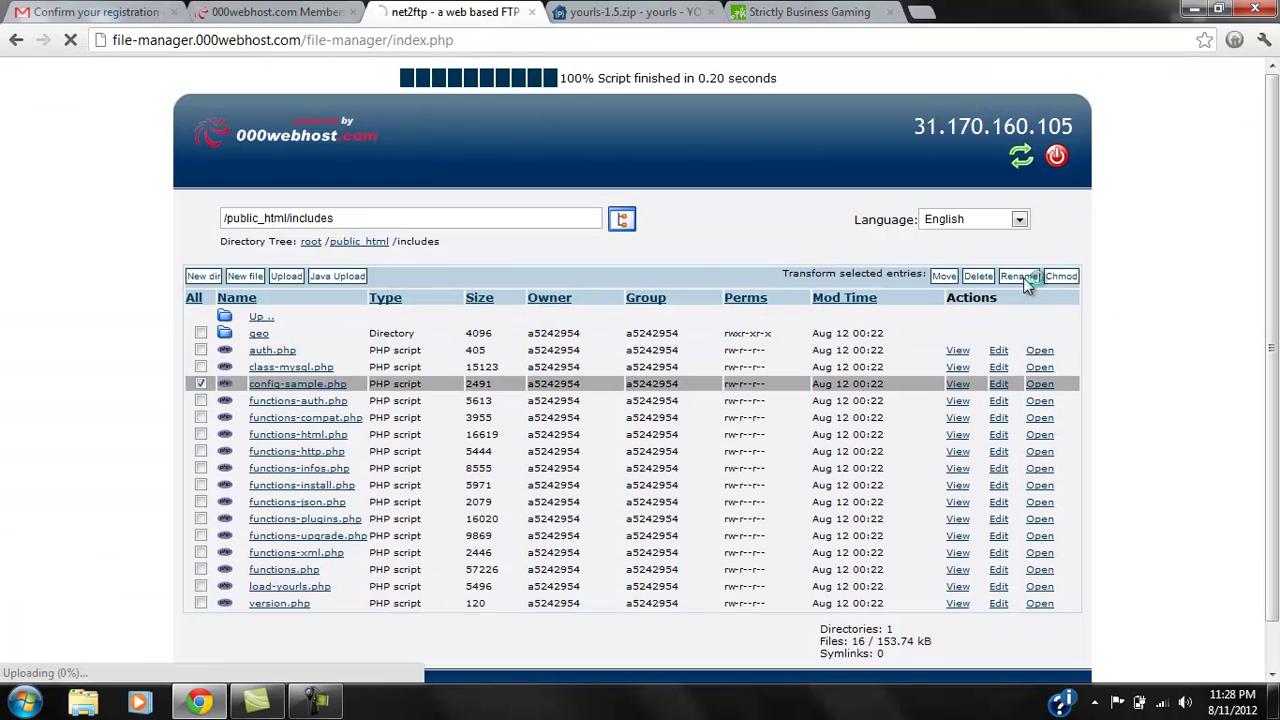
drag(341, 344, 288, 344)
key(BackSpace)
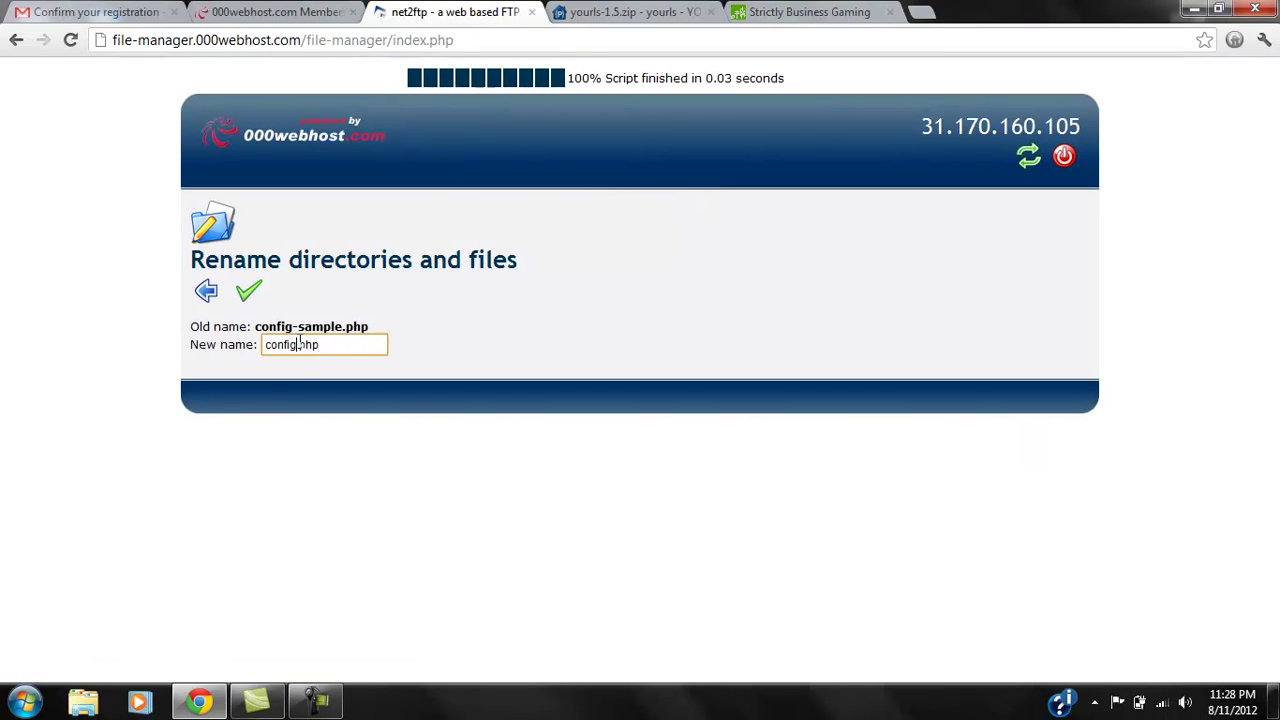
text(g)
click(242, 294)
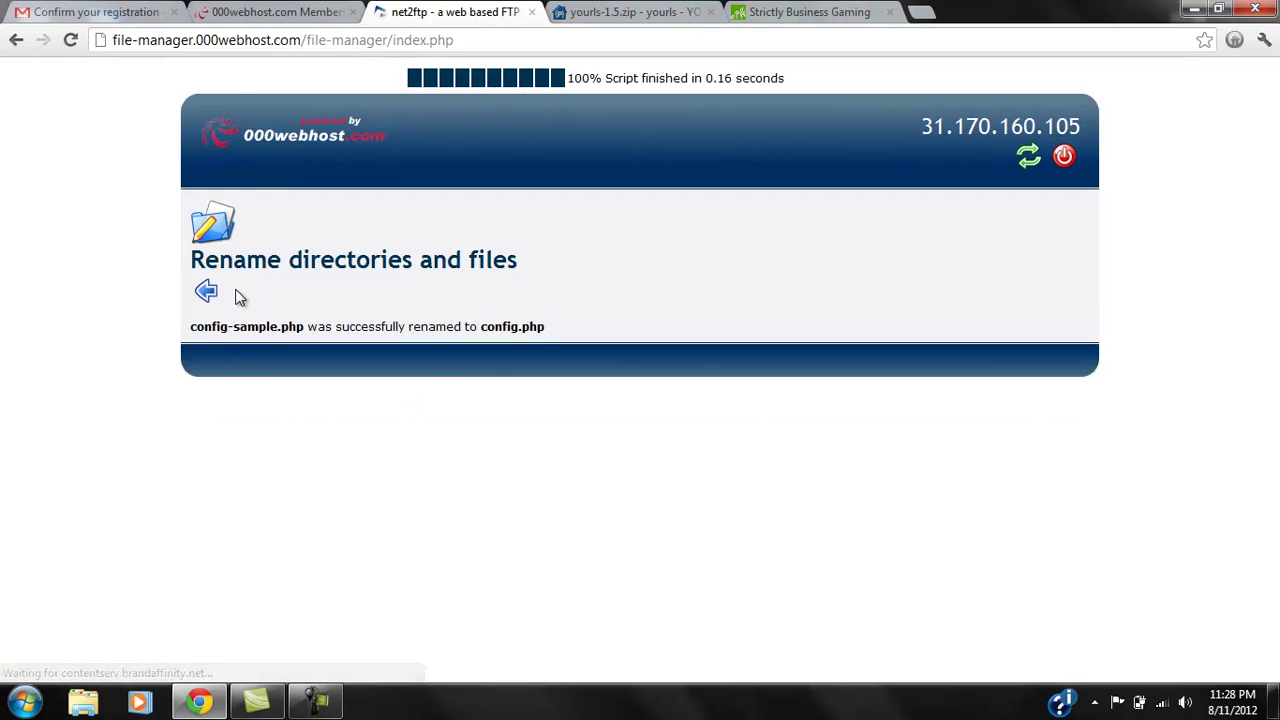
click(218, 296)
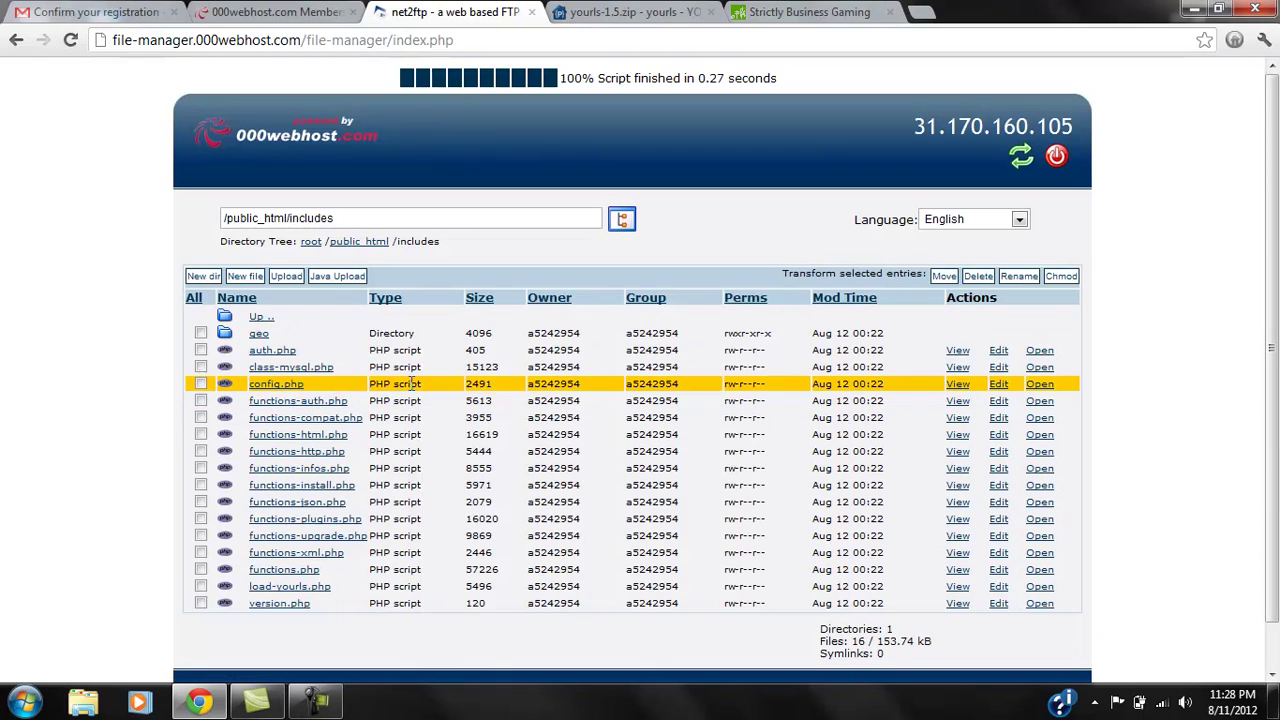
Edit config.php to set the MySQL database user and password.
click(998, 384)
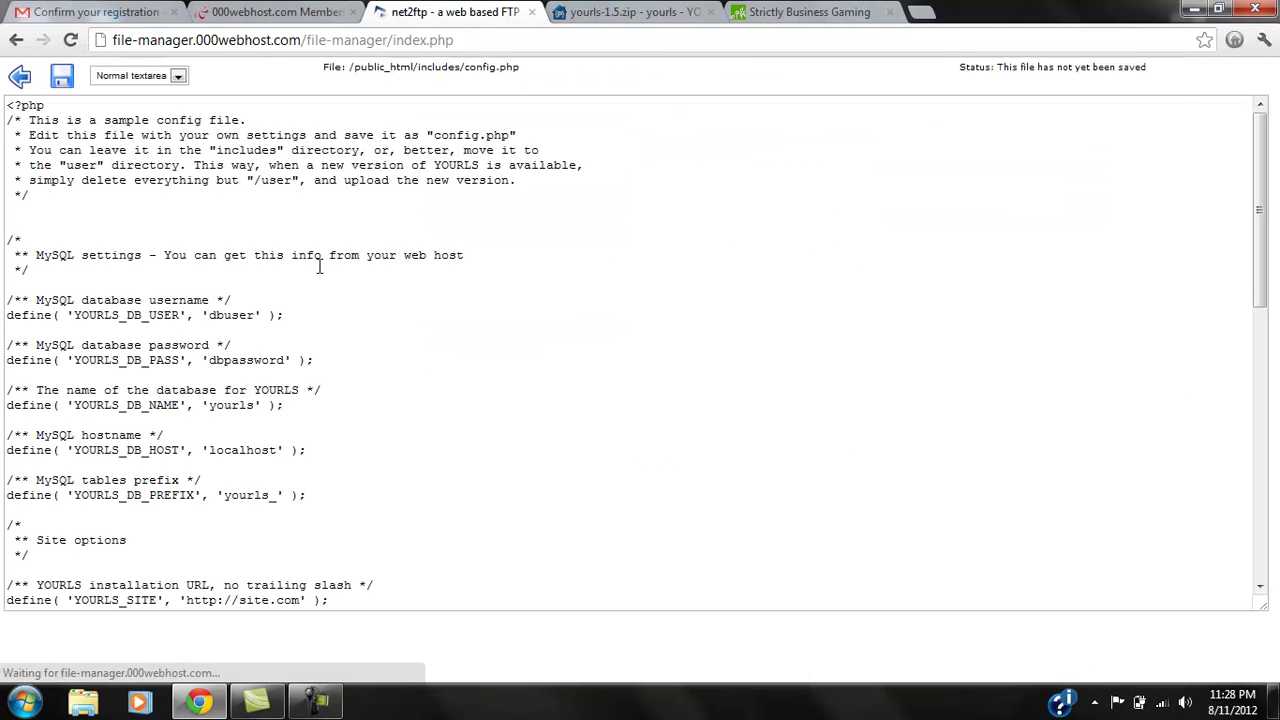
click(257, 314)
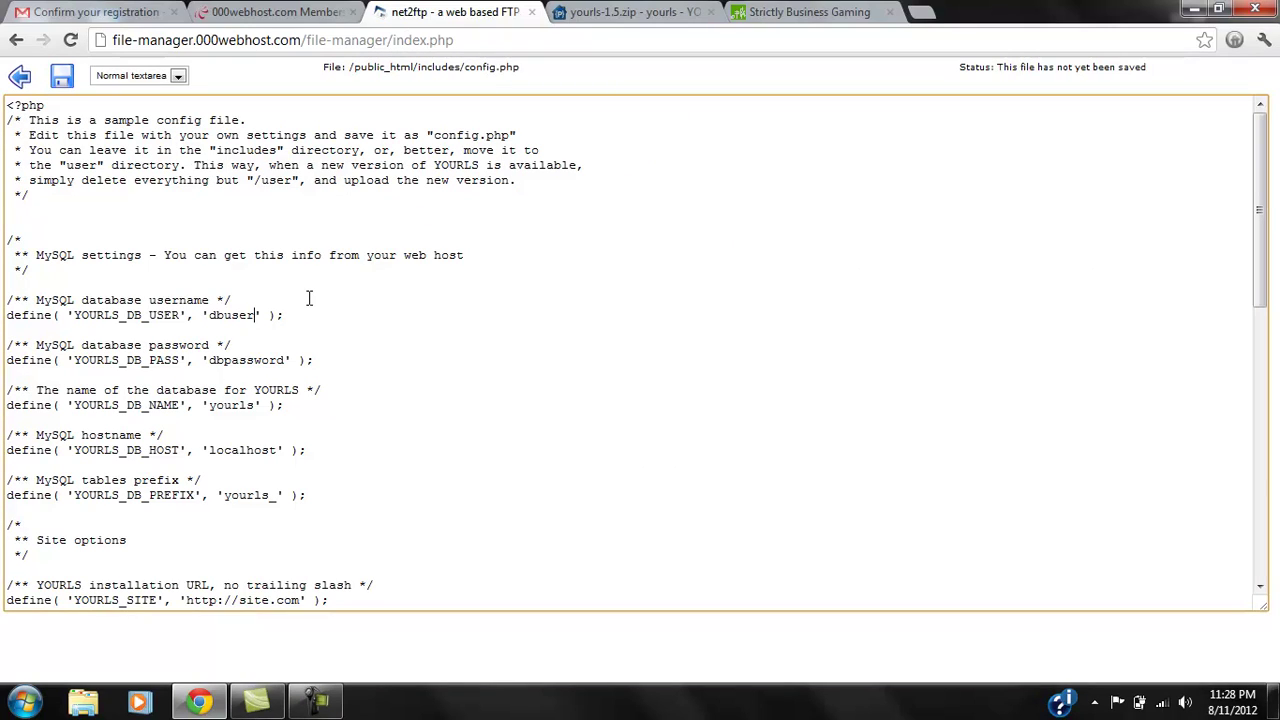
key(BackSpace)
key(BackSpace)
key(BackSpace)
key(BackSpace)
key(BackSpace)
key(BackSpace)
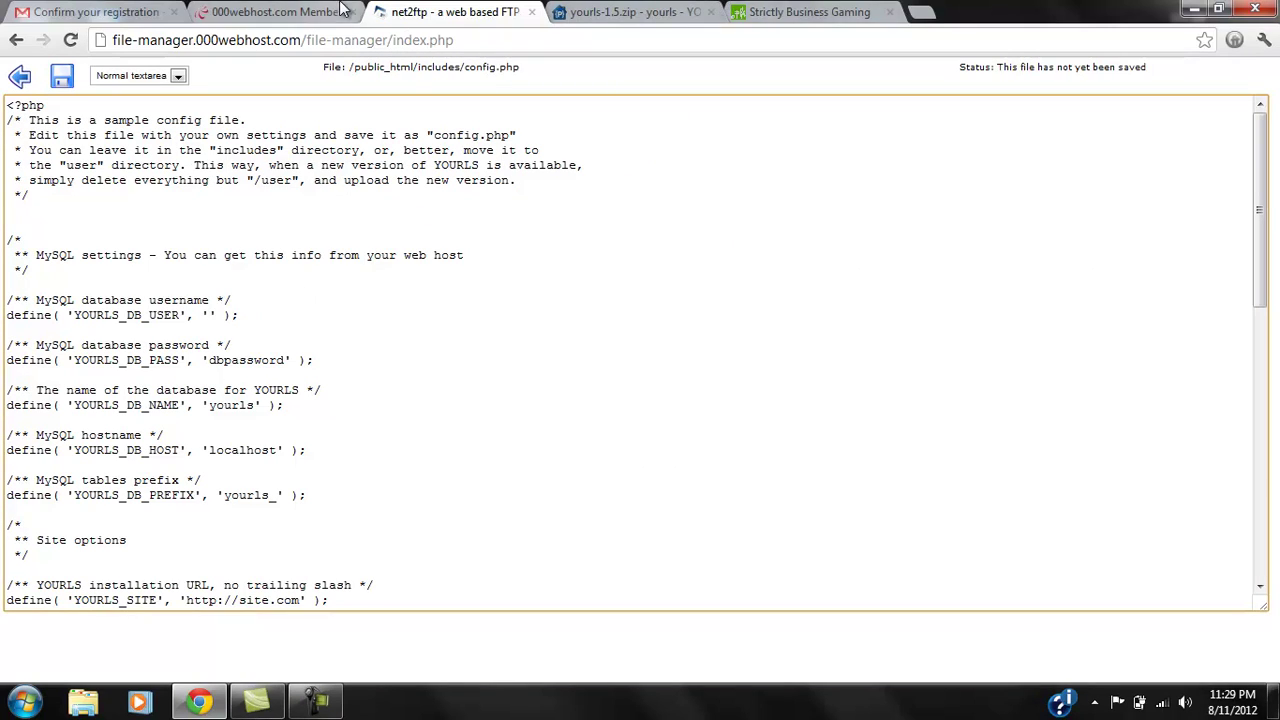
click(275, 12)
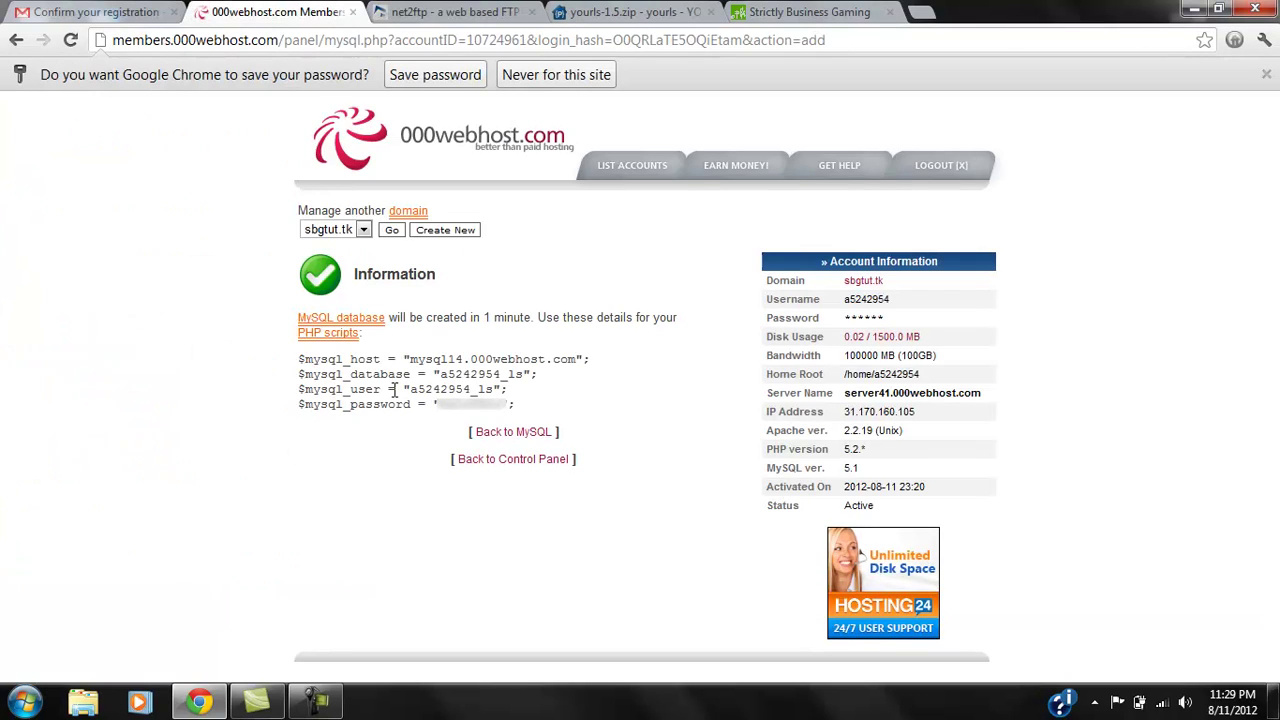
drag(410, 389, 494, 389)
key(ctrl+c)
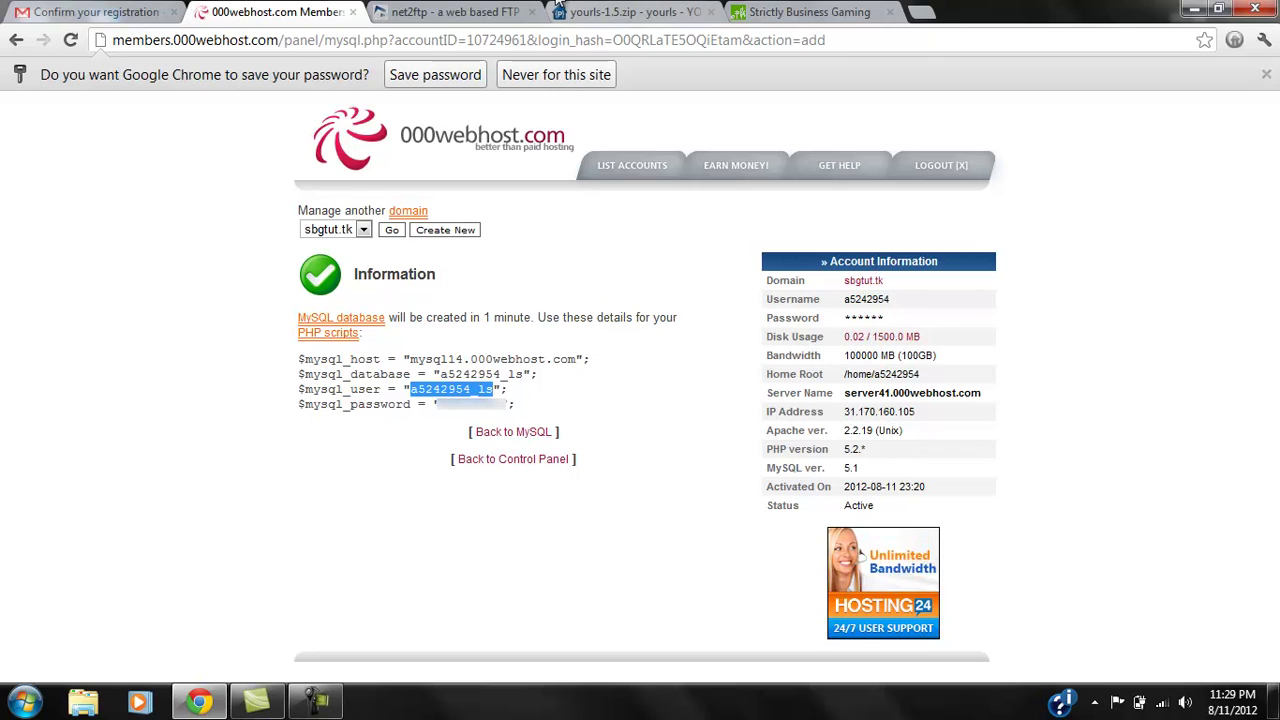
click(455, 12)
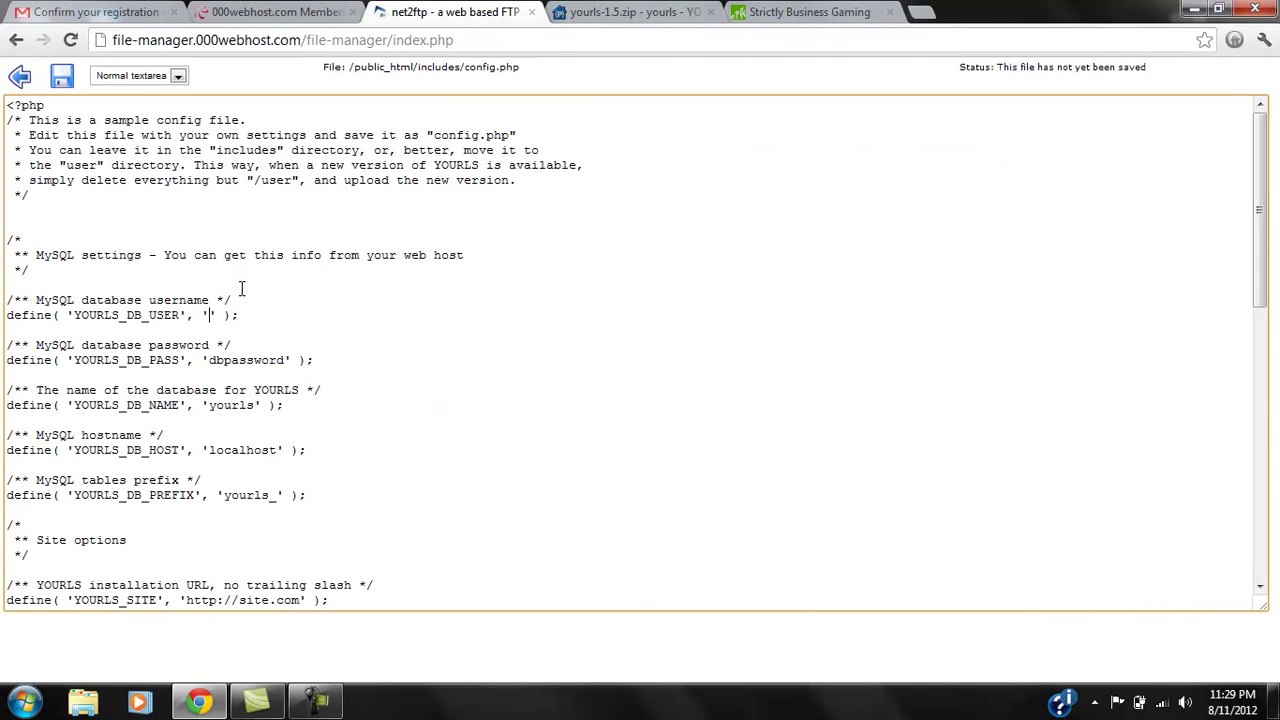
key(ctrl+v)
drag(208, 361, 286, 357)
text(passw)
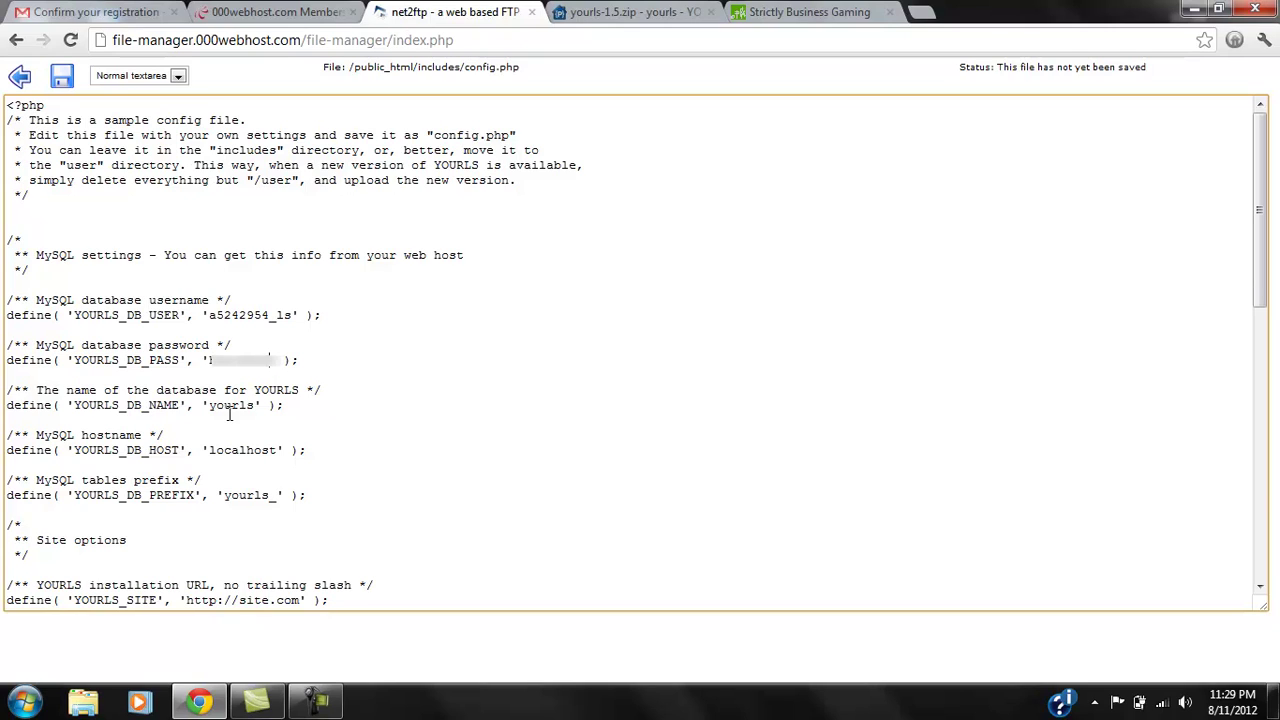
Fill in the real database name and set the host to mysql14.000webhost.com.
drag(256, 406, 220, 410)
key(BackSpace)
key(BackSpace)
key(ctrl+v)
click(310, 12)
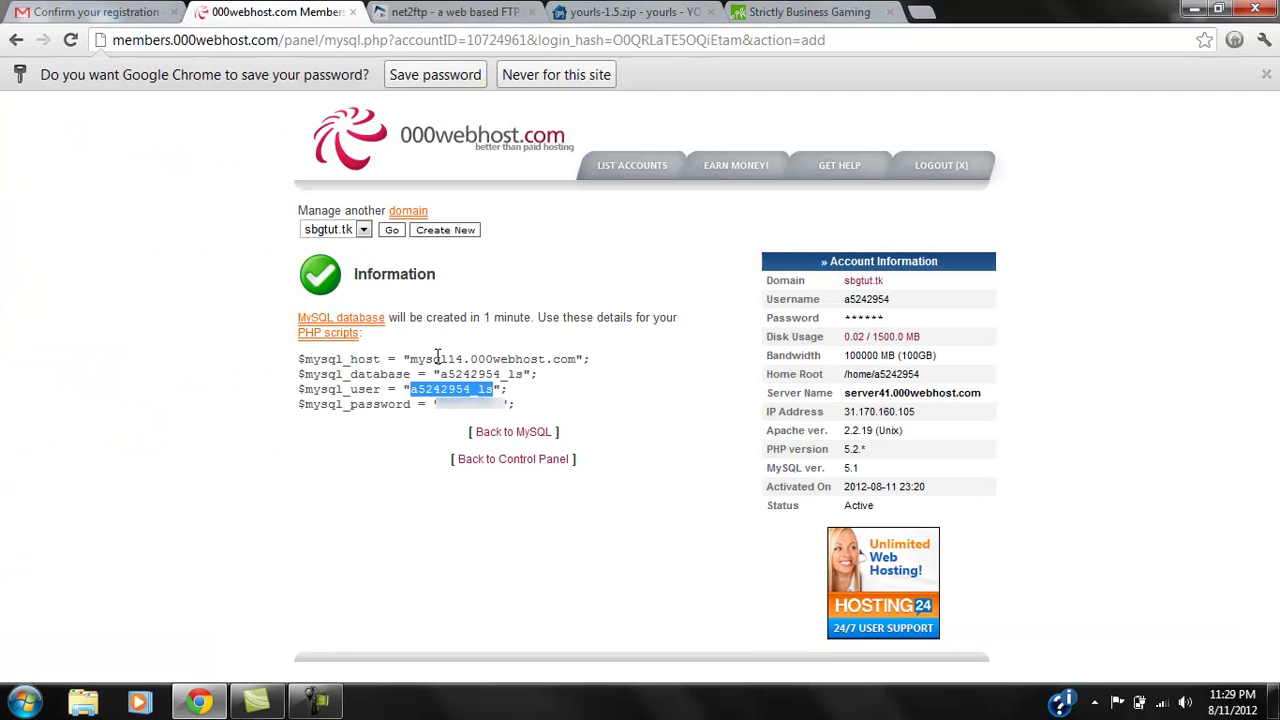
drag(410, 360, 578, 359)
key(ctrl+c)
click(432, 12)
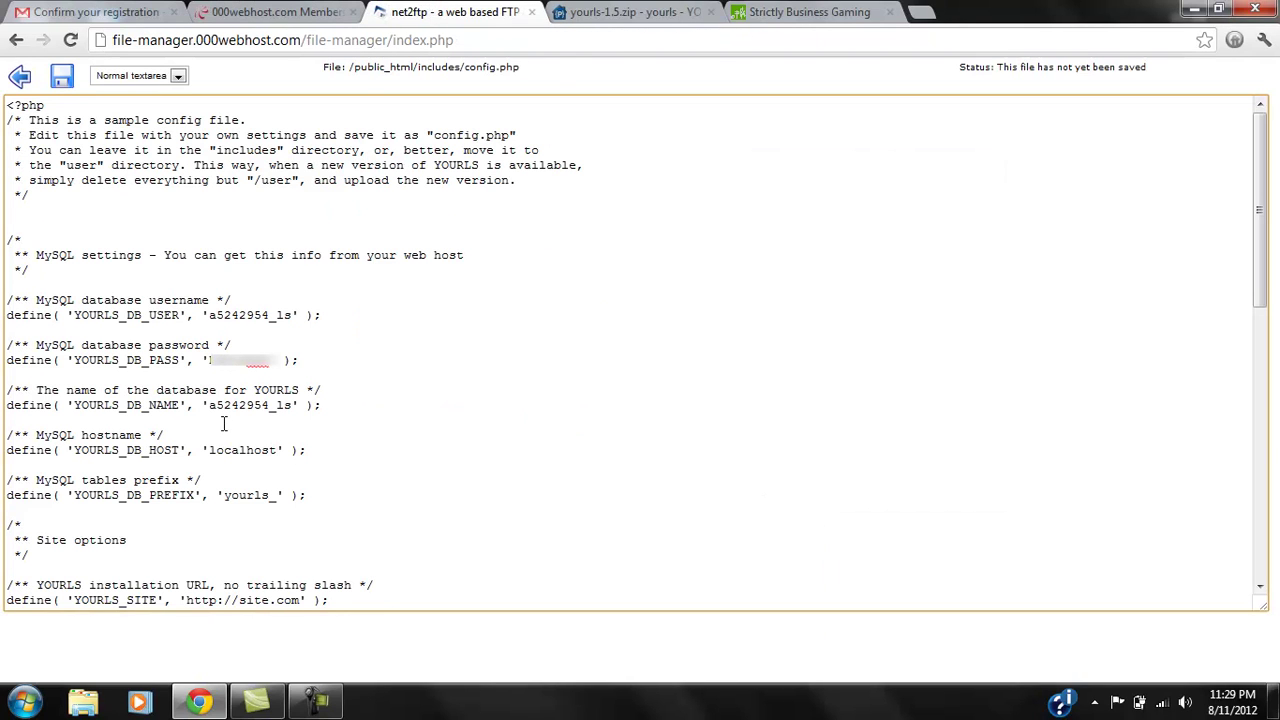
key(BackSpace)
key(BackSpace)
key(BackSpace)
key(BackSpace)
key(BackSpace)
key(BackSpace)
key(BackSpace)
key(BackSpace)
key(BackSpace)
key(ctrl+v)
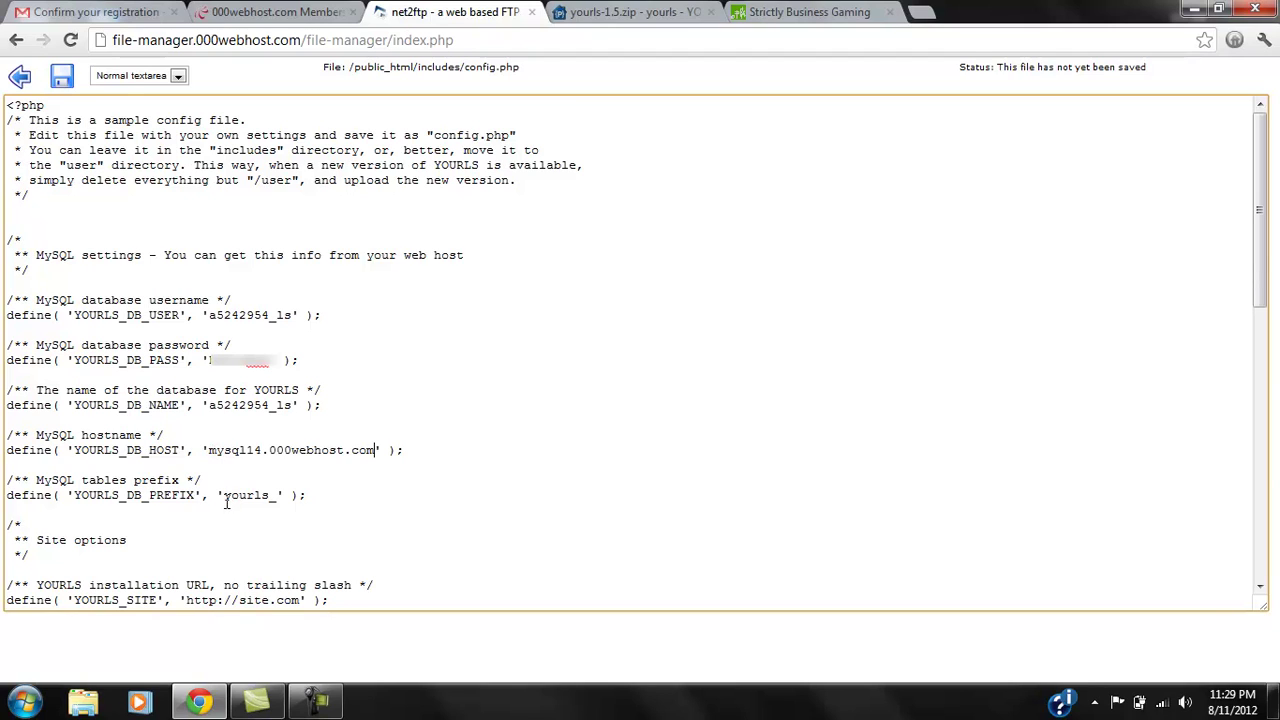
click(305, 484)
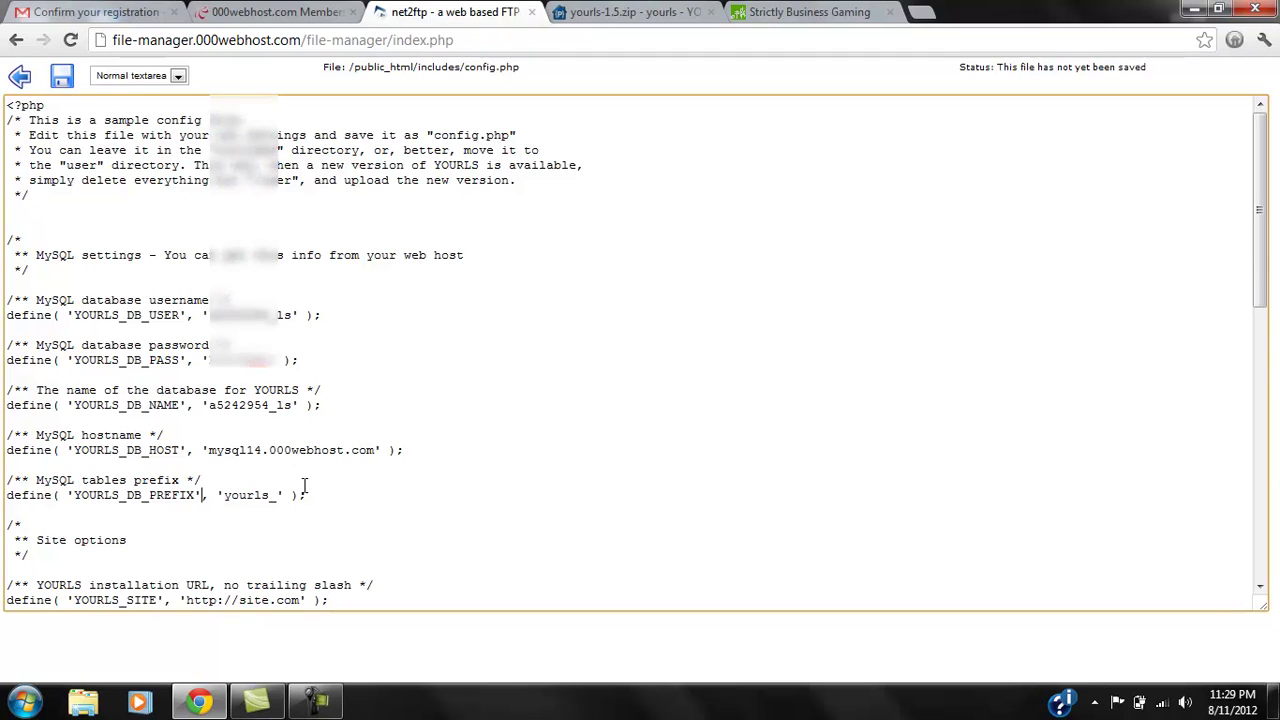
key(Down)
key(Down)
key(Down)
key(Down)
key(Down)
key(Down)
key(Down)
key(Down)
key(Down)
key(Down)
key(Down)
key(Down)
key(Down)
key(Down)
key(Down)
key(Down)
key(Down)
key(Down)
key(Down)
key(Down)
key(Down)
key(Down)
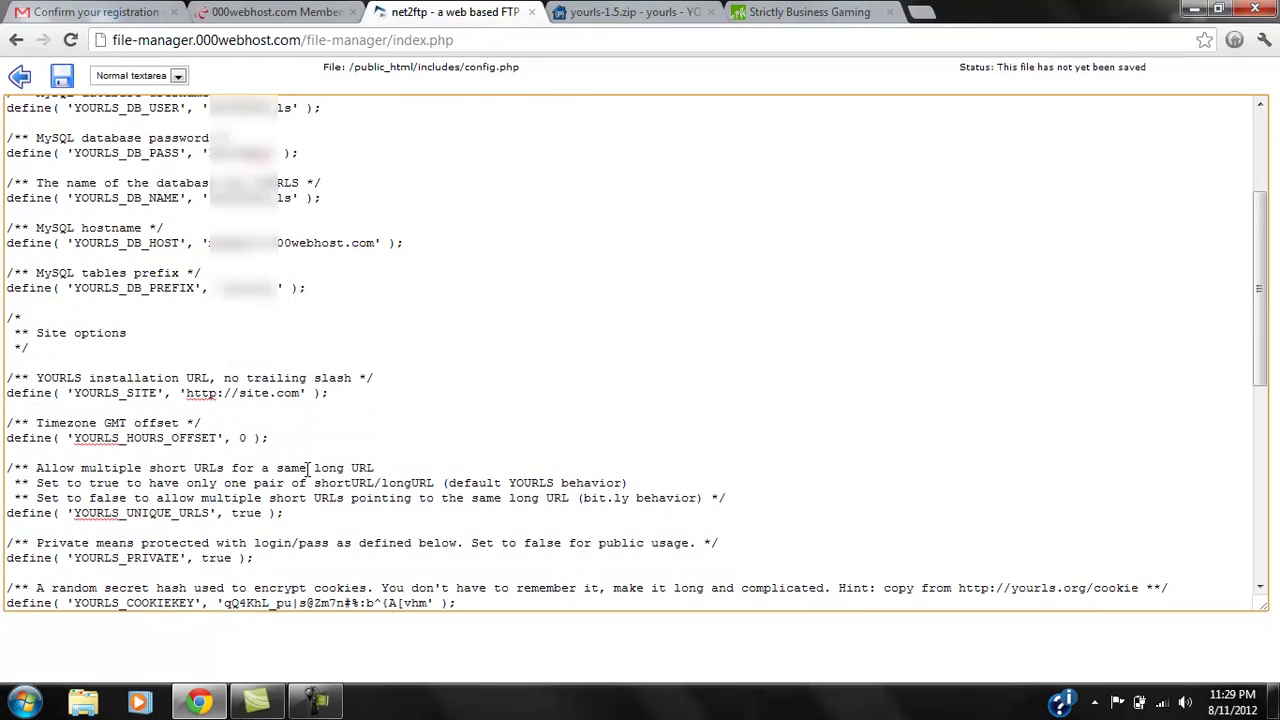
click(270, 393)
key(BackSpace)
key(BackSpace)
key(BackSpace)
key(Delete)
key(Delete)
key(Delete)
key(Delete)
text(bgtut.tk)
click(306, 420)
key(Down)
text(-5)
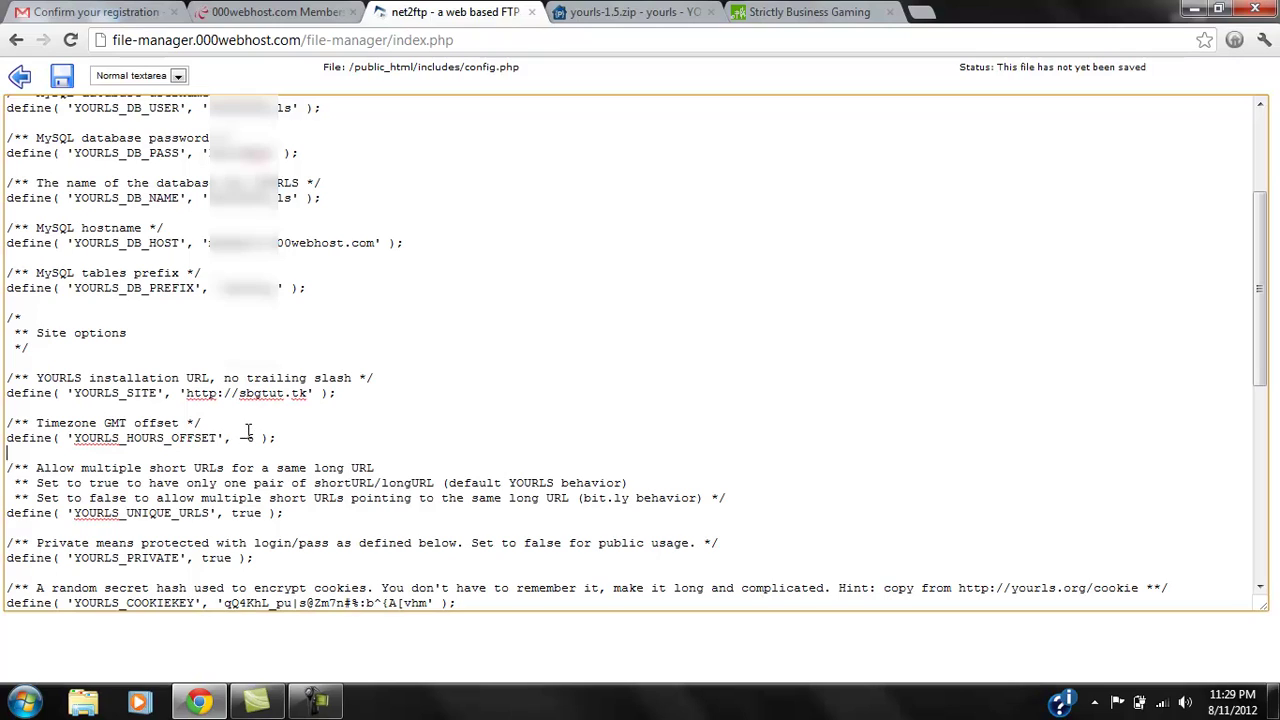
key(BackSpace)
key(BackSpace)
key(BackSpace)
key(BackSpace)
text(false)
Add the admin username and password line and change URL conversion from 36 to 62.
key(Down)
key(Down)
key(End)
key(Down)
key(Down)
key(Down)
key(Down)
key(Down)
key(Down)
key(Down)
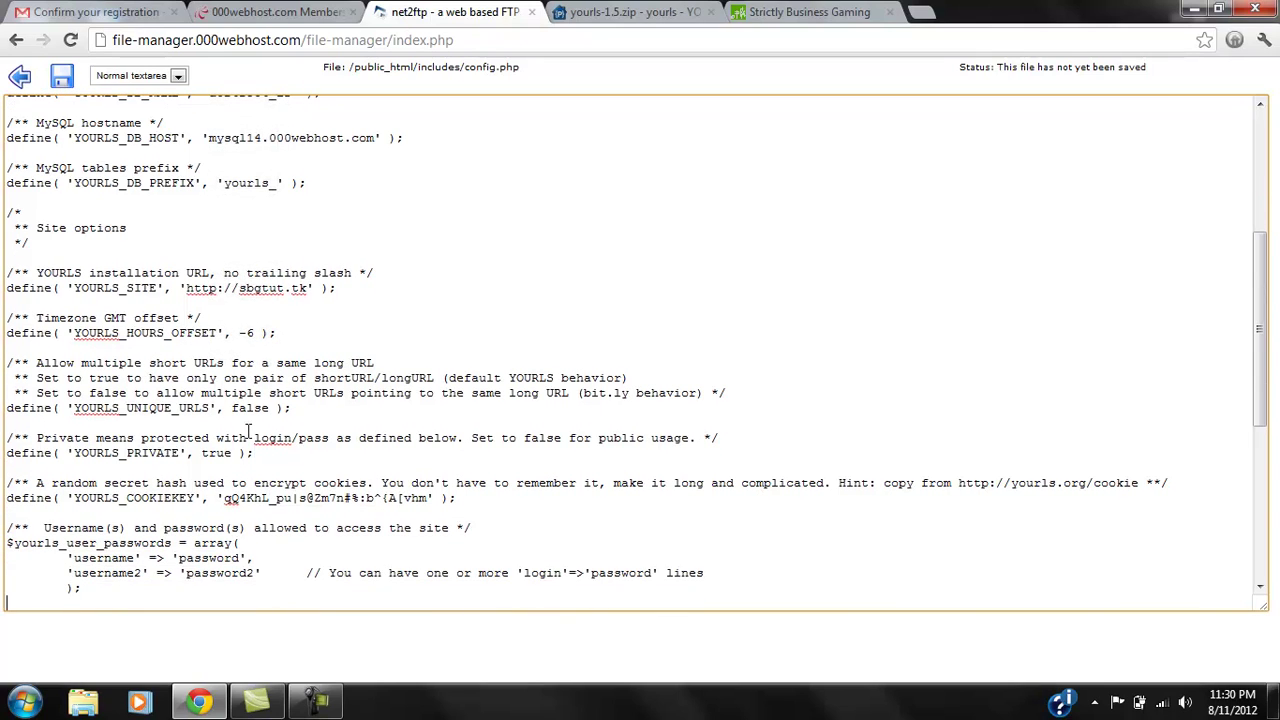
key(Down)
key(Down)
key(Down)
key(Down)
key(Down)
key(Down)
key(Down)
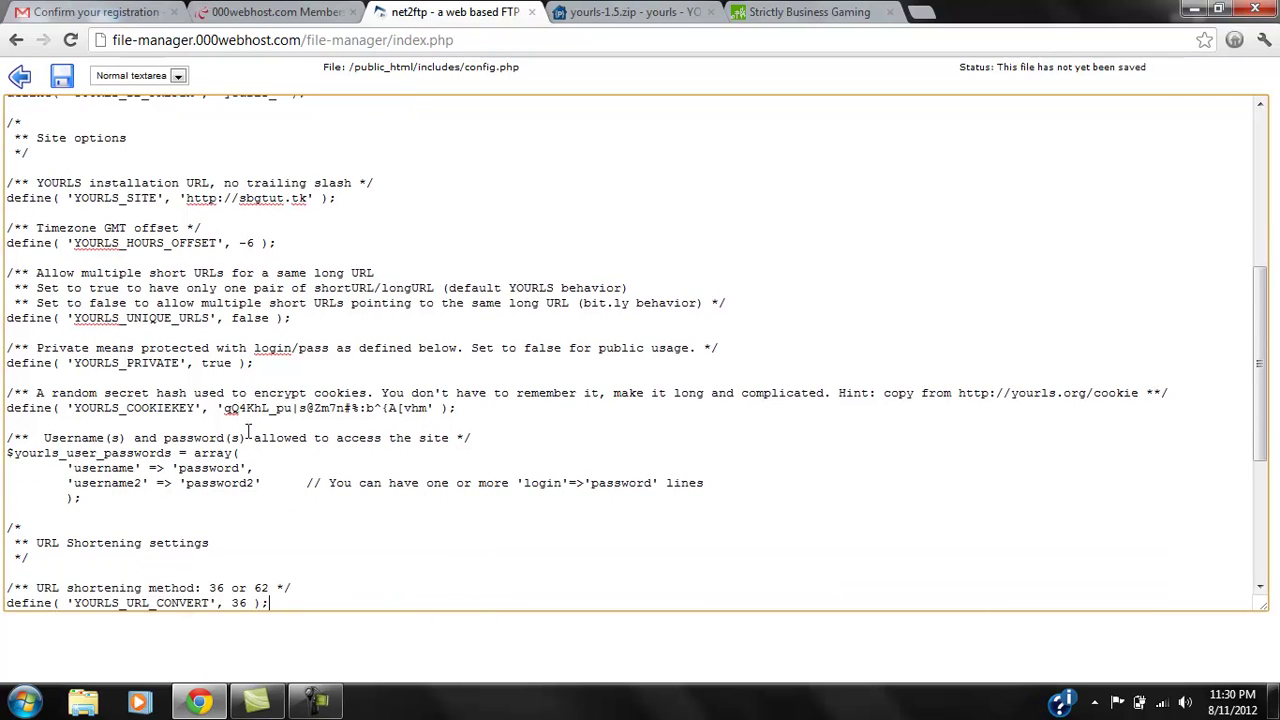
key(Down)
key(Down)
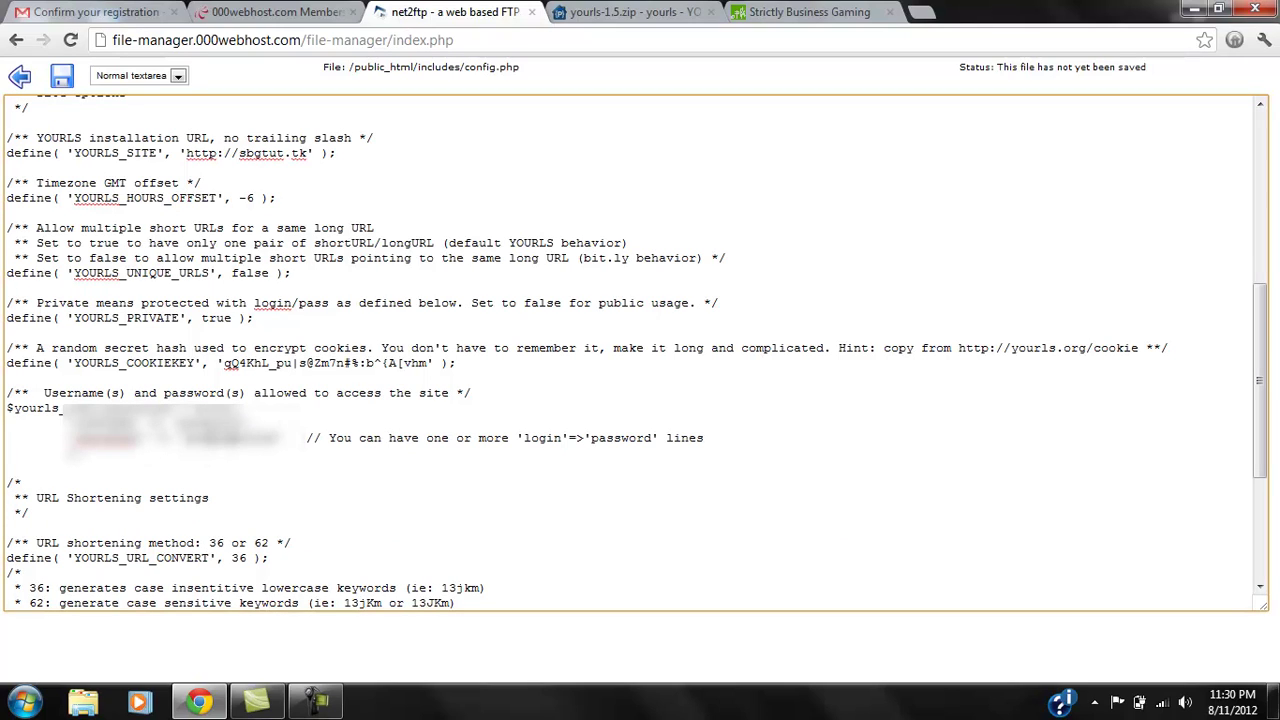
key(ctrl+v)
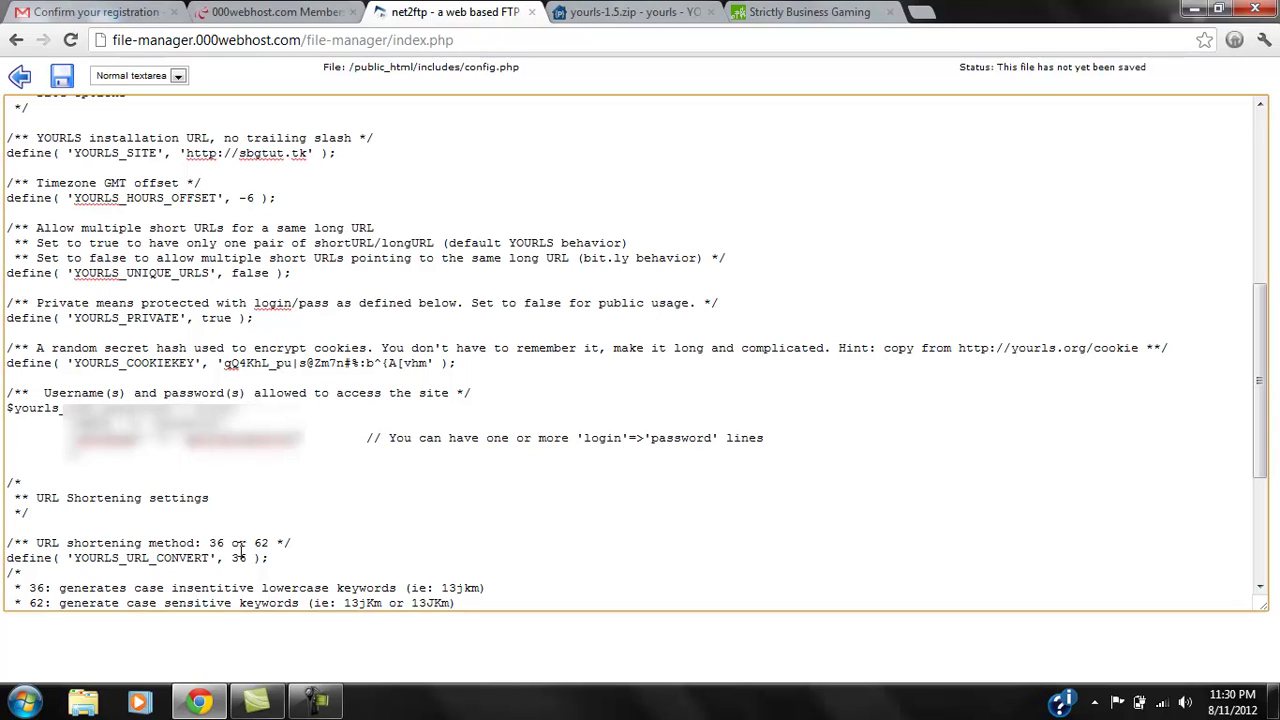
key(BackSpace)
key(BackSpace)
text(62)
scroll(253, 563, down, 5)
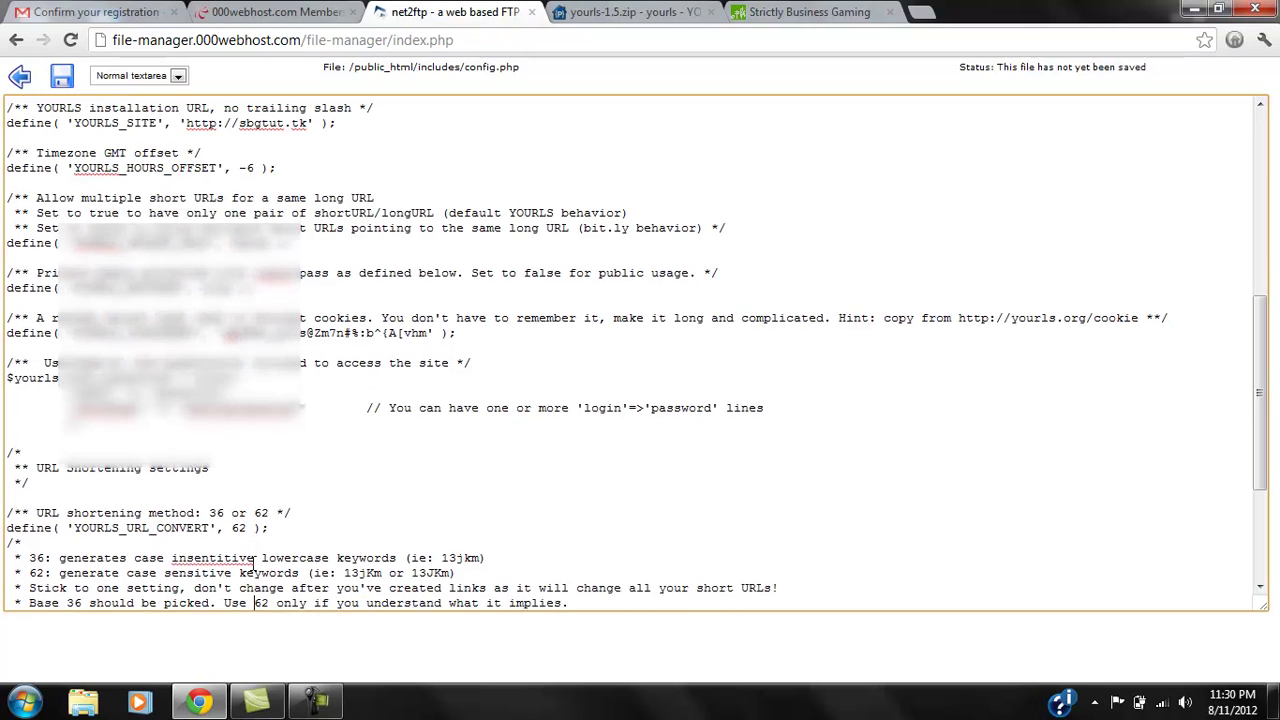
scroll(254, 608, down, 3)
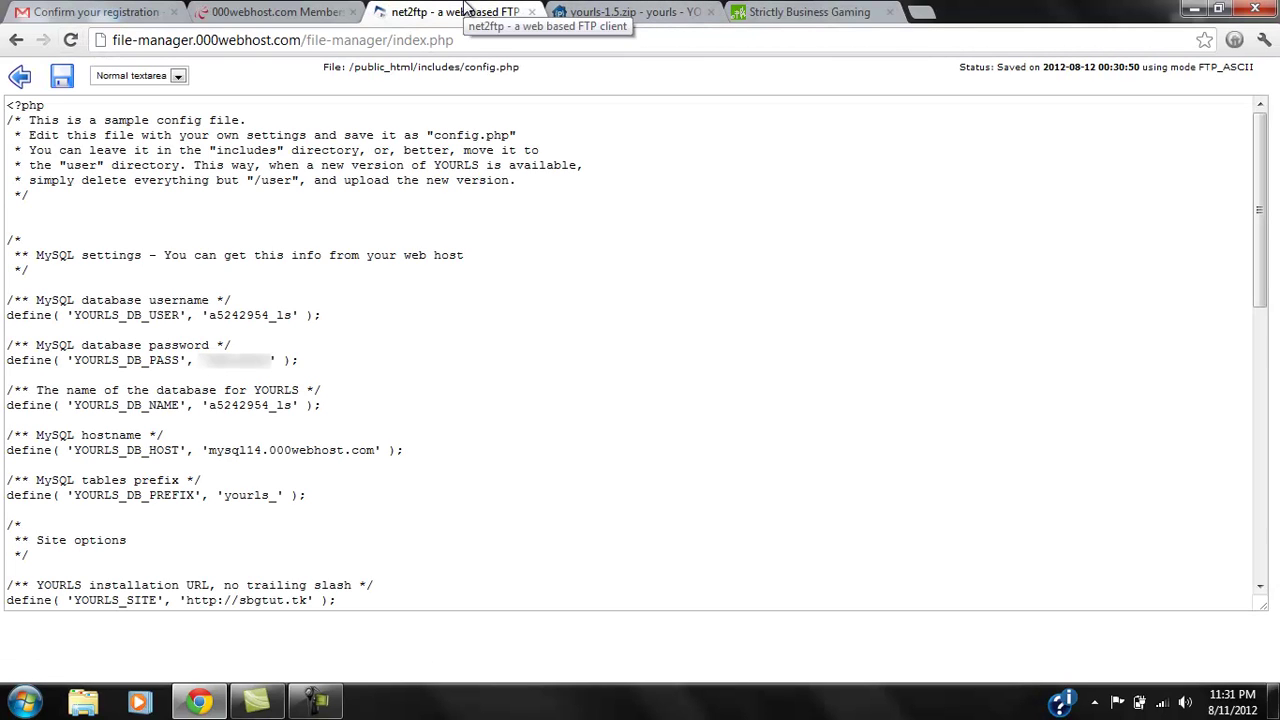
Save config.php, leave the editor, and reload sbgtut.tk showing the 000webhost welcome page.
click(61, 76)
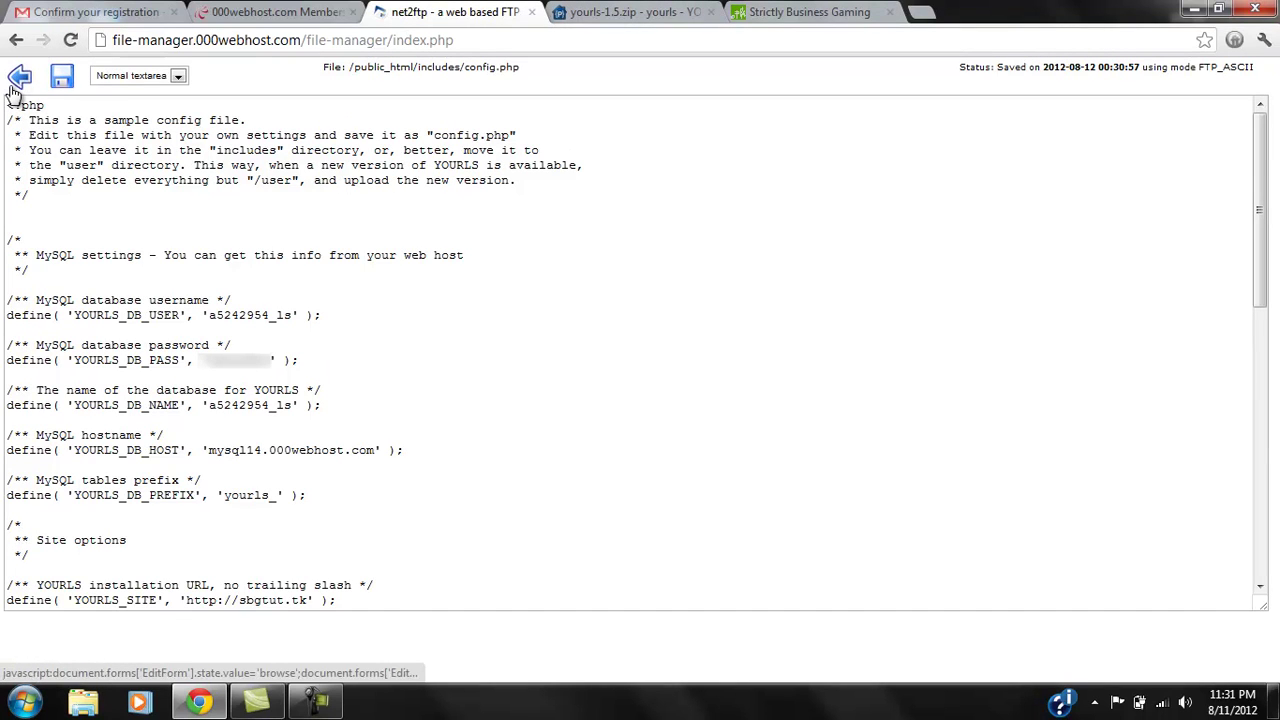
click(19, 80)
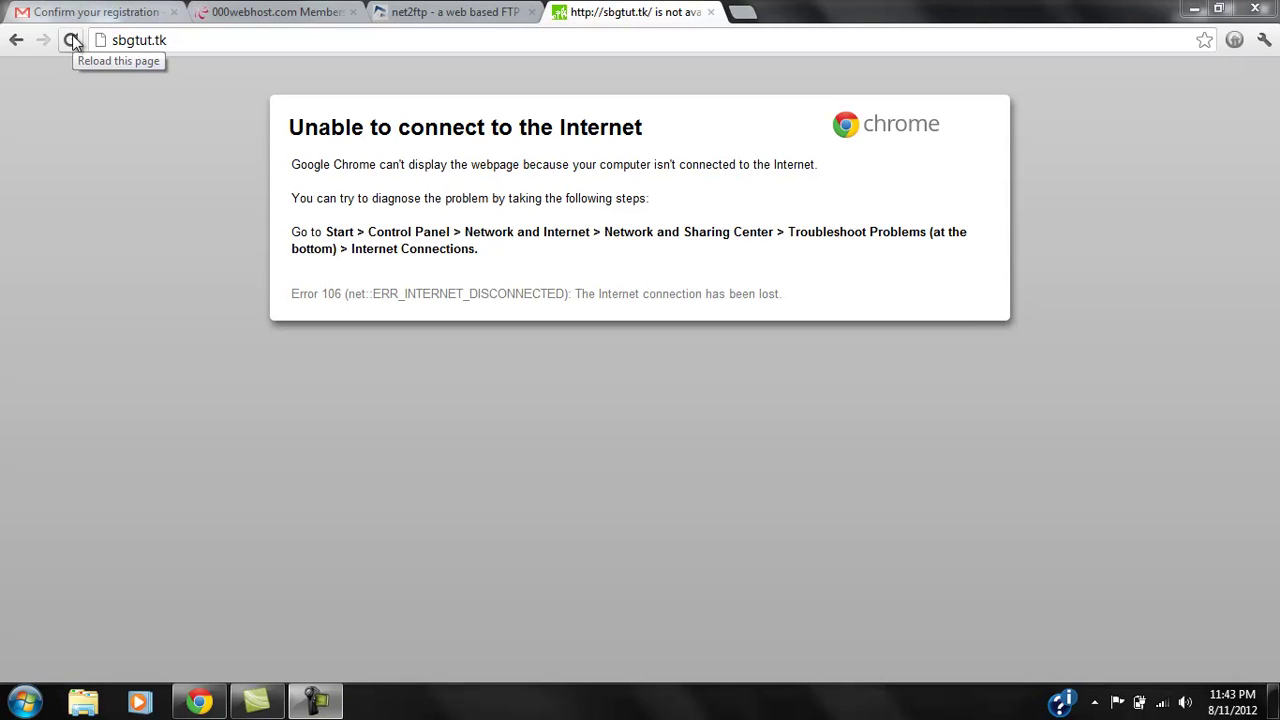
click(72, 40)
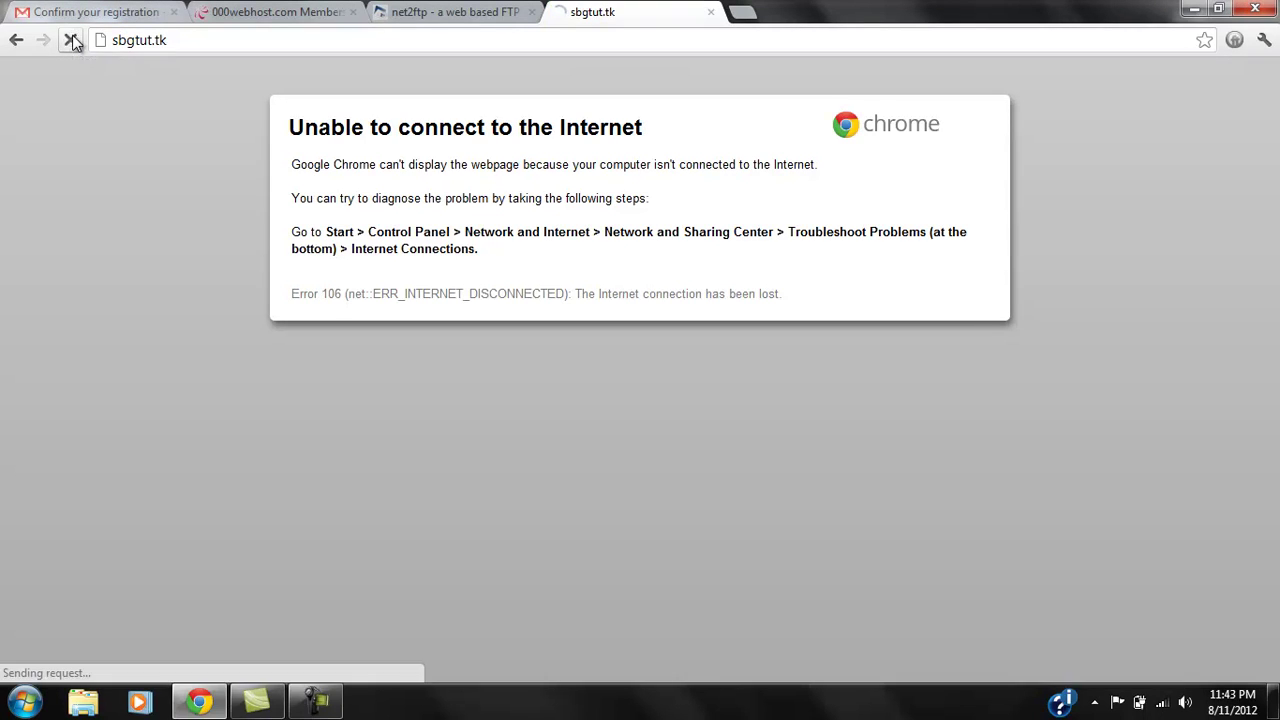
scroll(190, 173, down, 2)
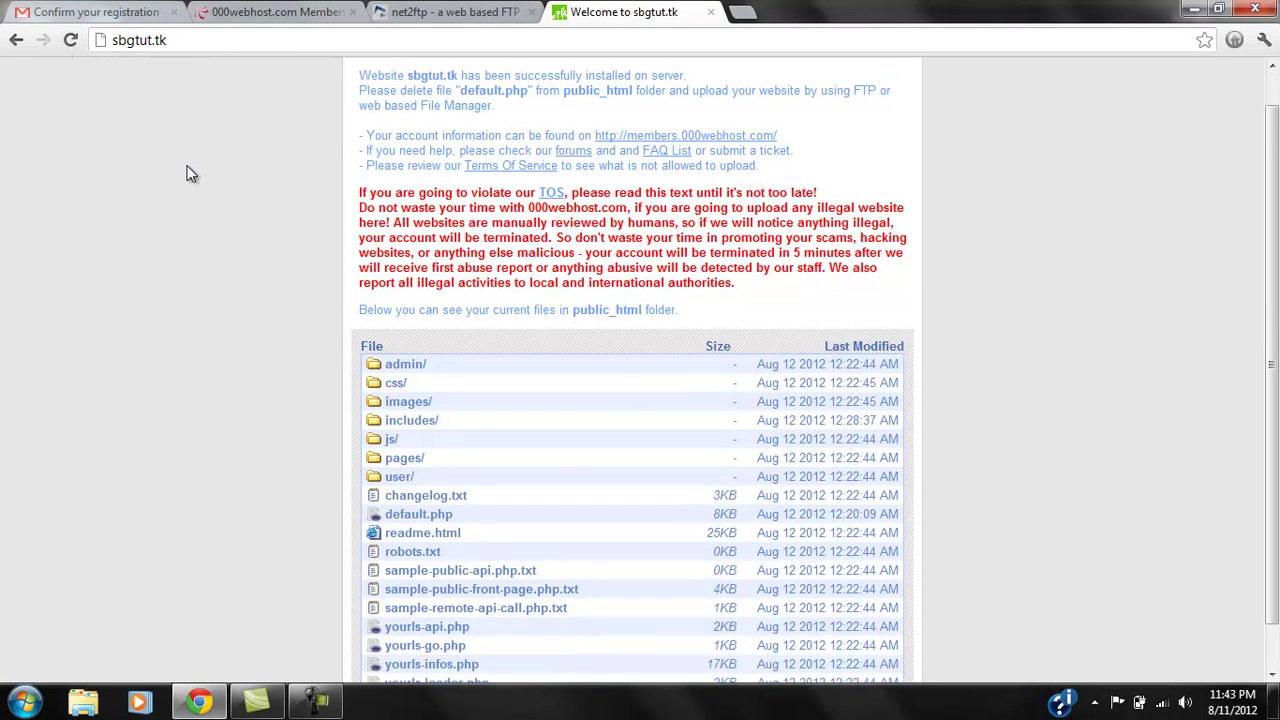
drag(546, 160, 905, 162)
click(378, 222)
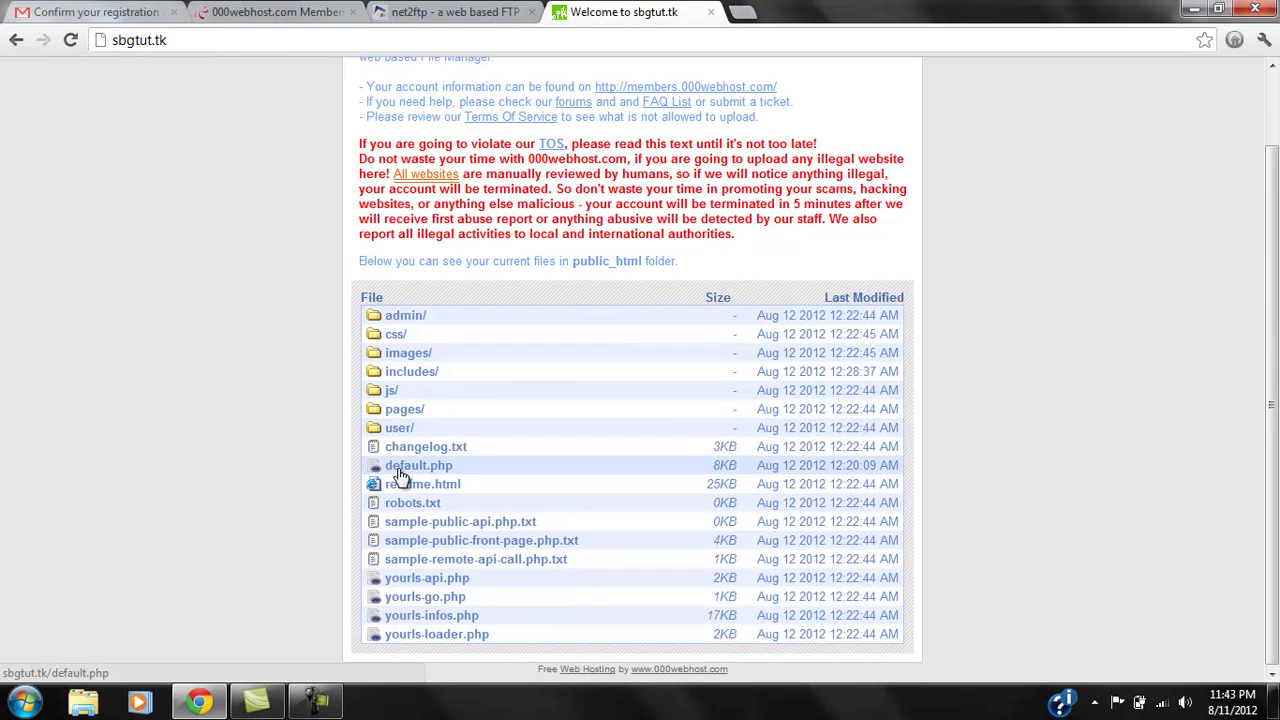
key(ctrl+shift+Tab)
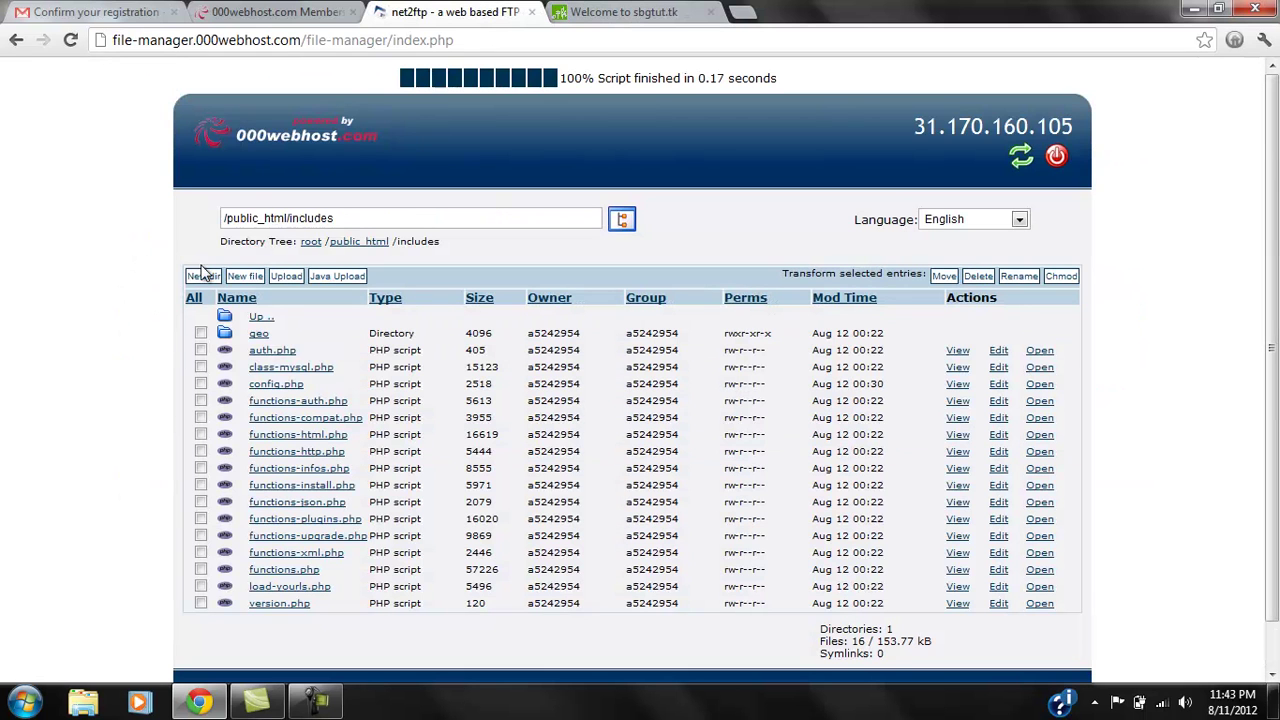
Delete default.php from public_html and return to the sbgtut.tk site address.
click(260, 320)
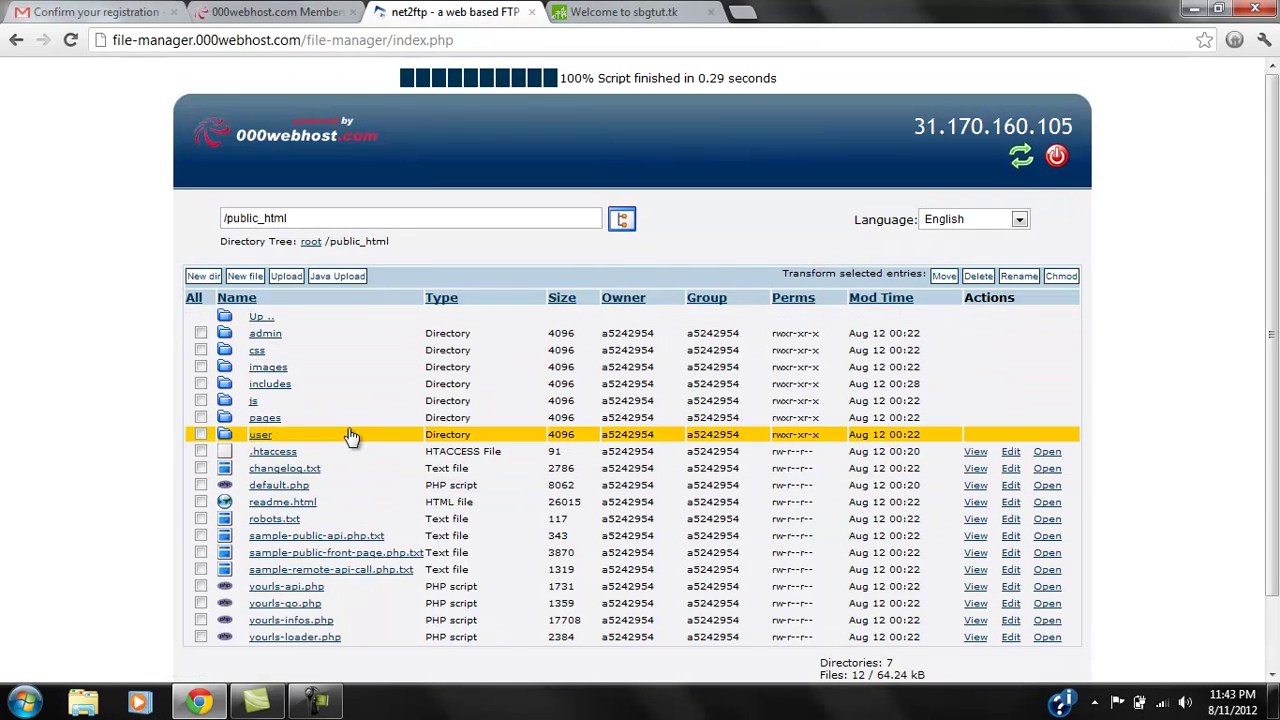
click(200, 487)
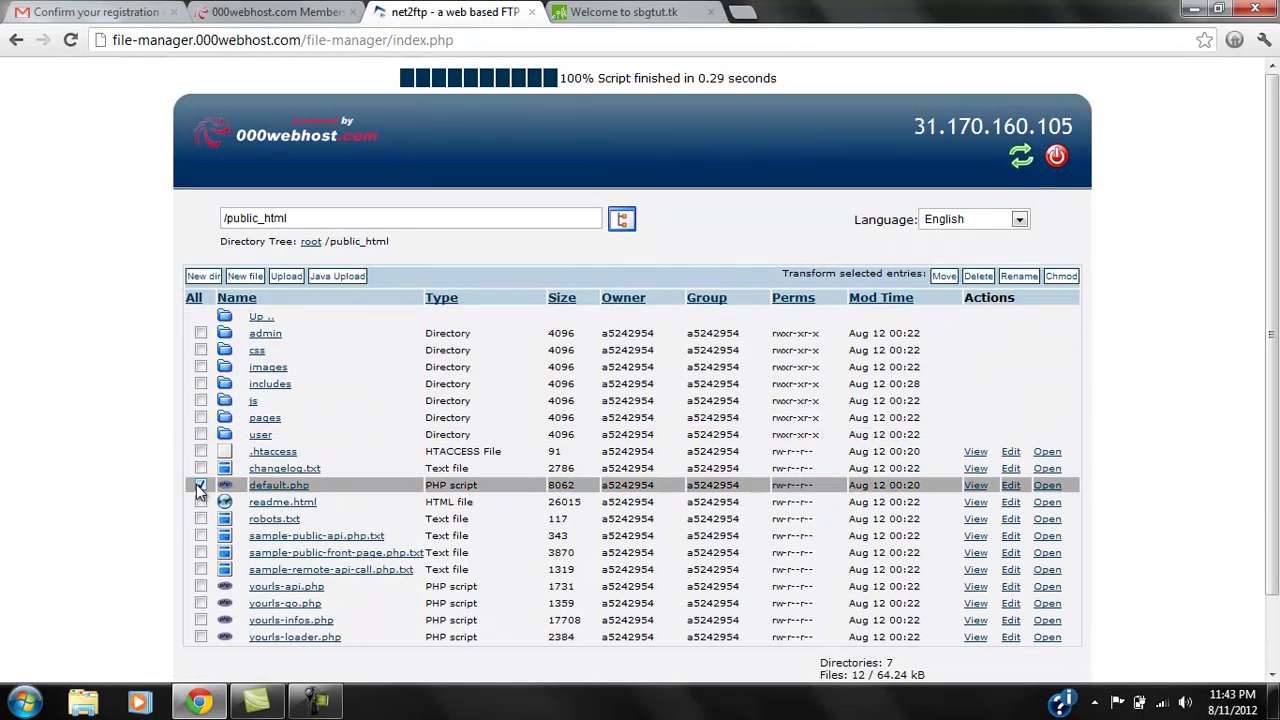
click(976, 277)
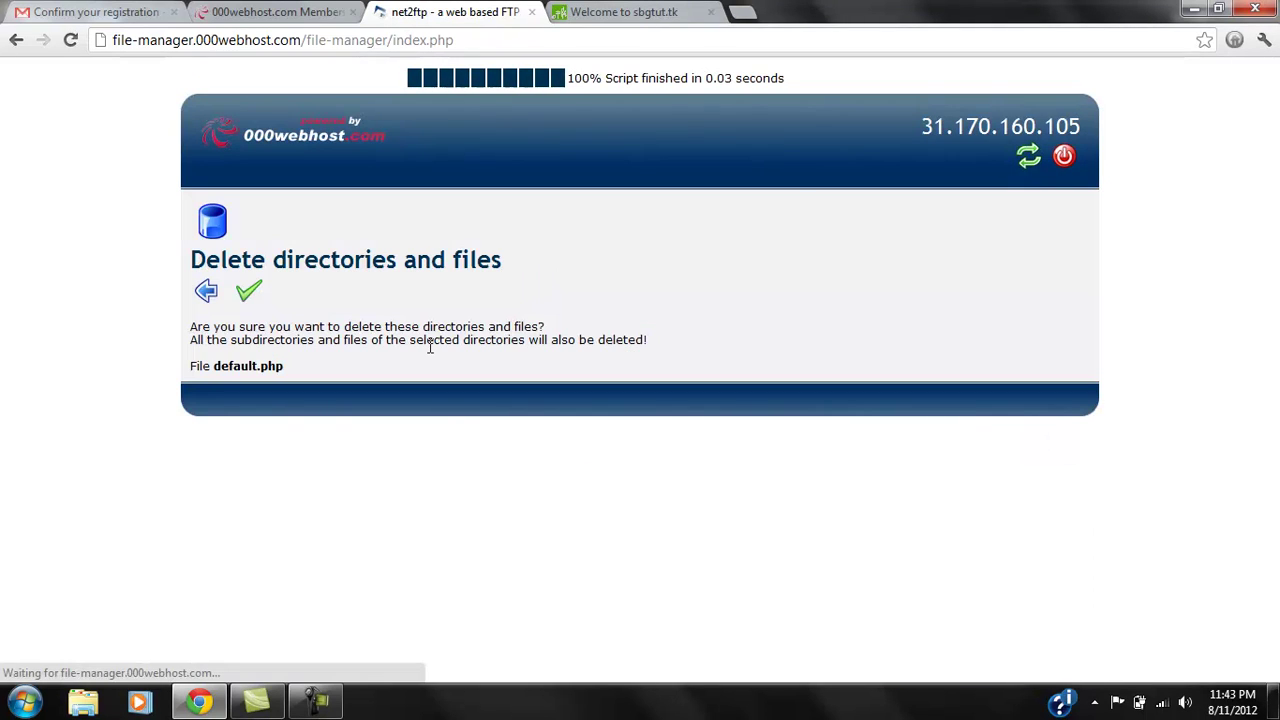
click(249, 289)
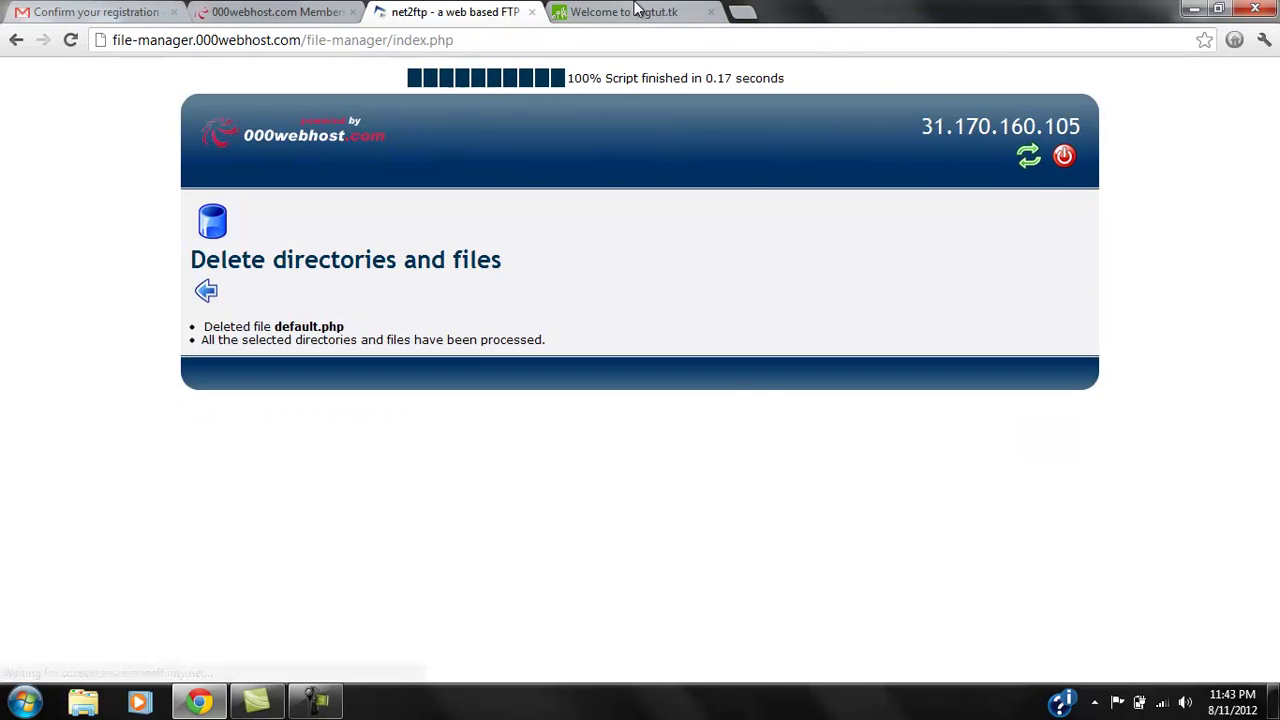
click(622, 12)
click(442, 36)
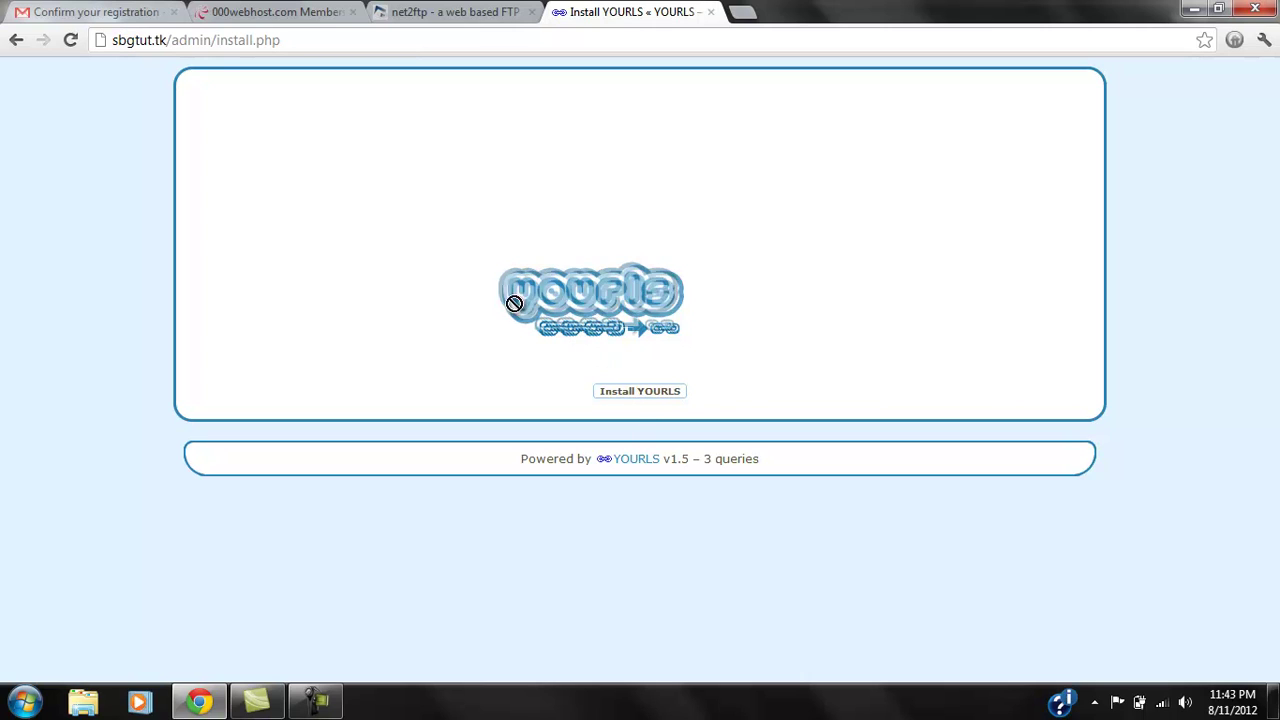
Run the installer at sbgtut.tk/admin/install.php and follow the link to the administration page.
drag(748, 288, 529, 305)
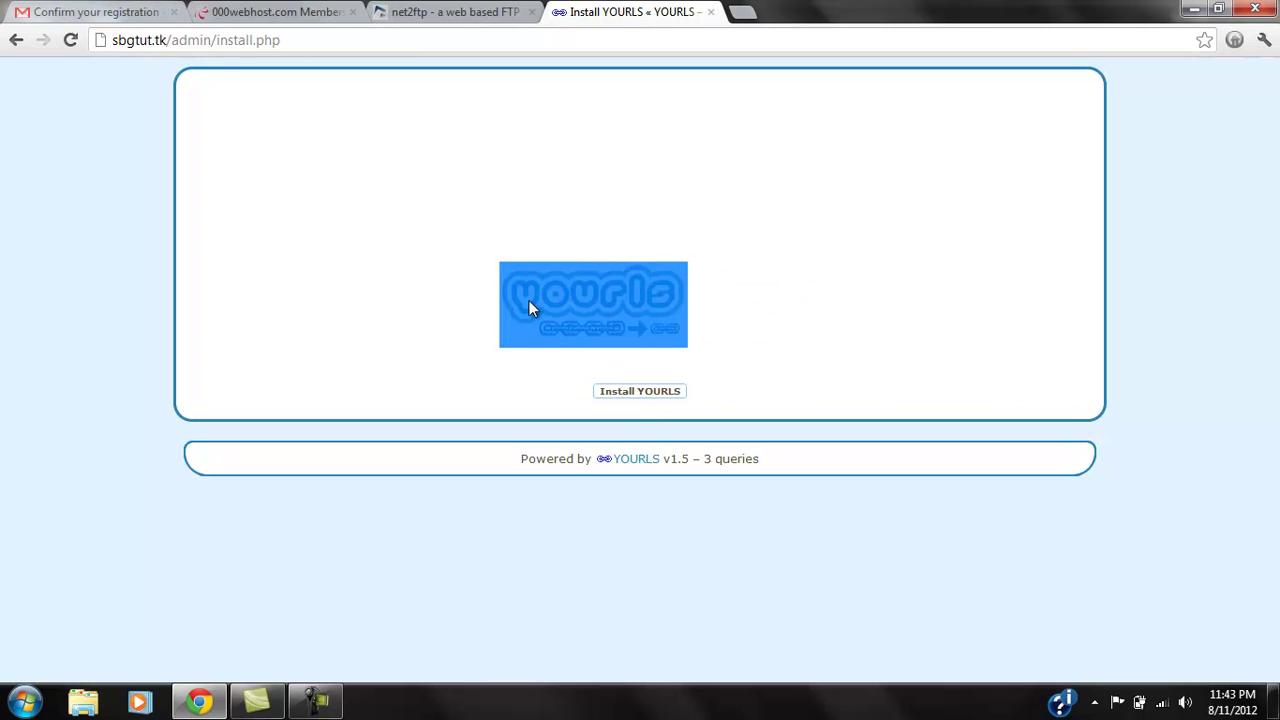
click(545, 376)
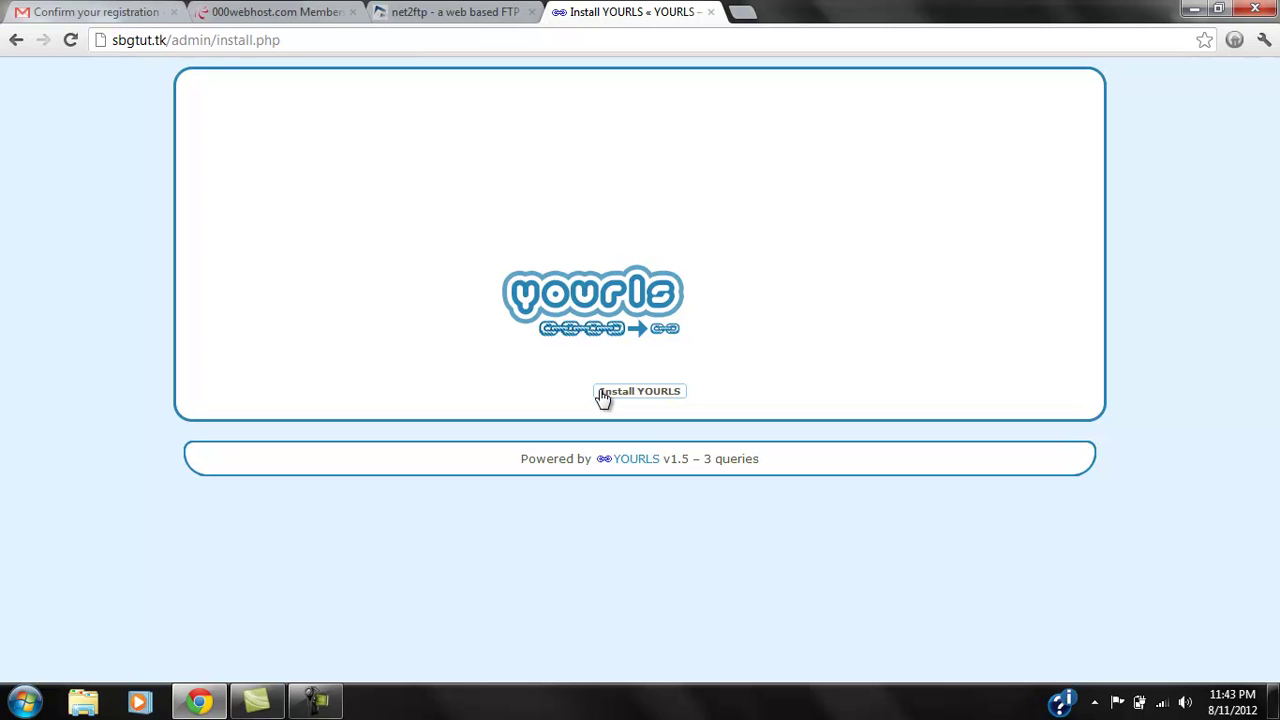
click(603, 394)
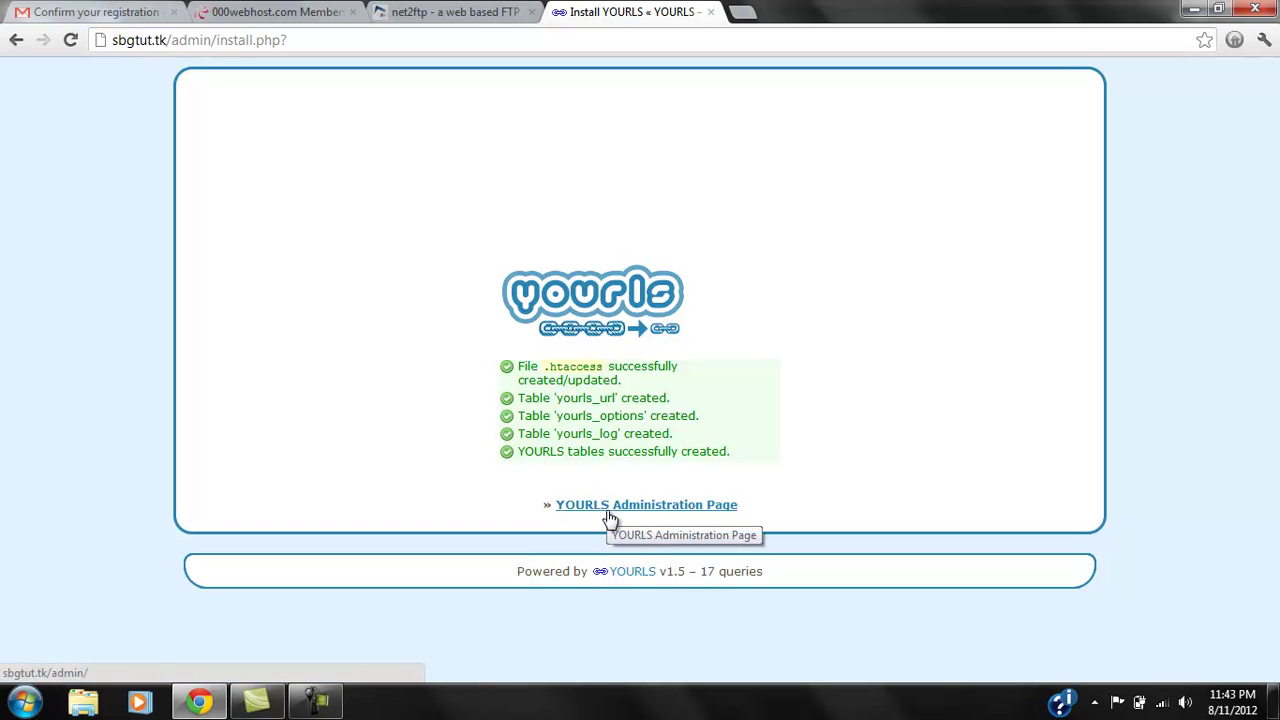
double_click(520, 397)
drag(568, 399, 712, 437)
click(712, 437)
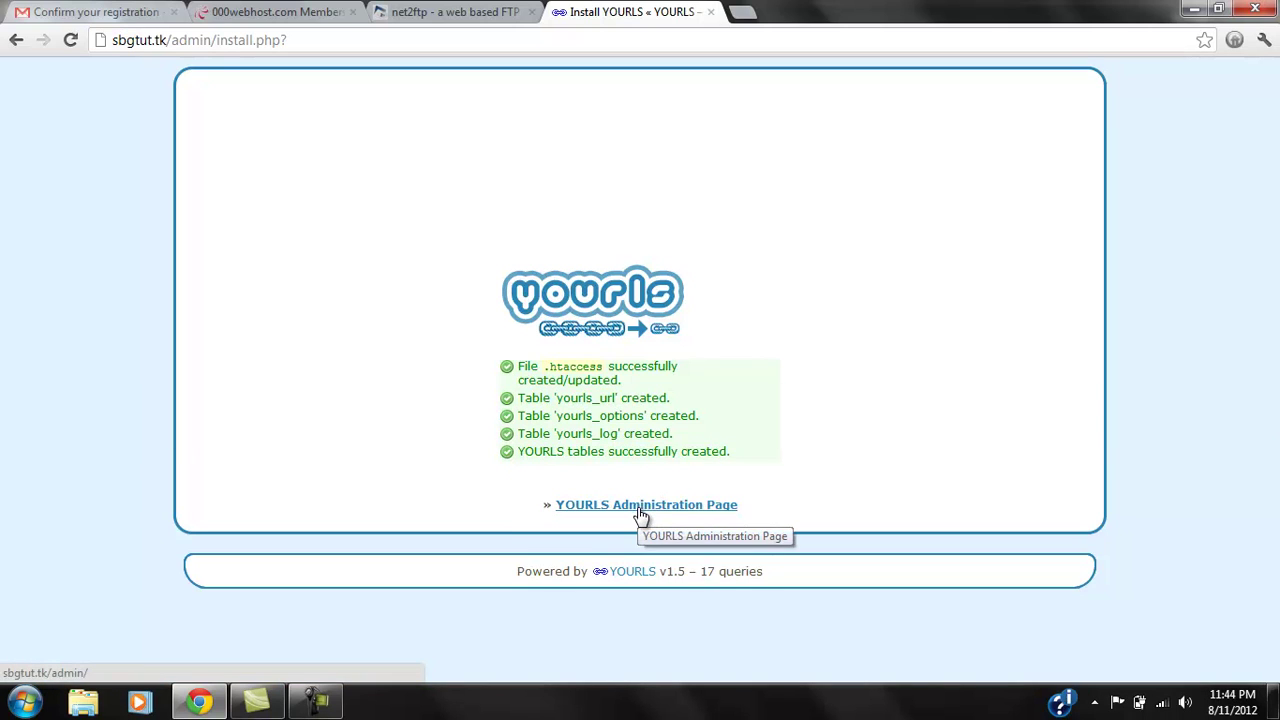
drag(715, 467, 520, 467)
click(578, 494)
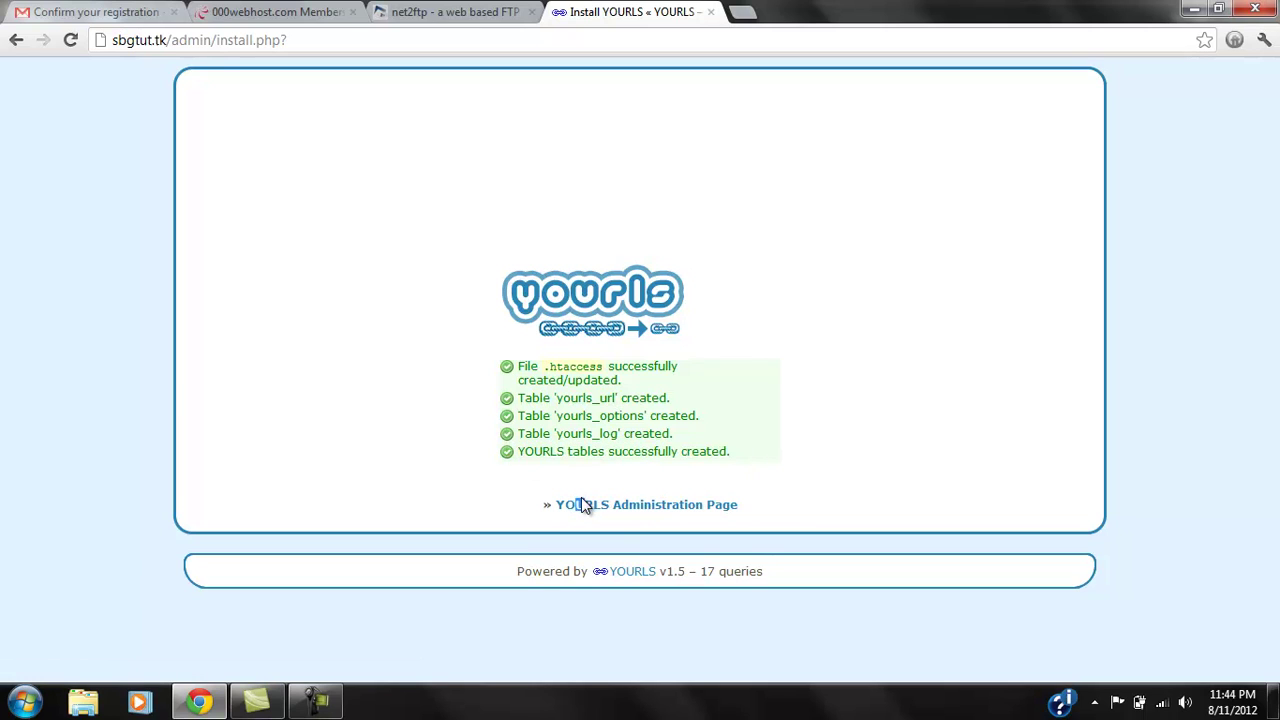
Log in to the YOURLS admin with the admin username and password.
click(582, 506)
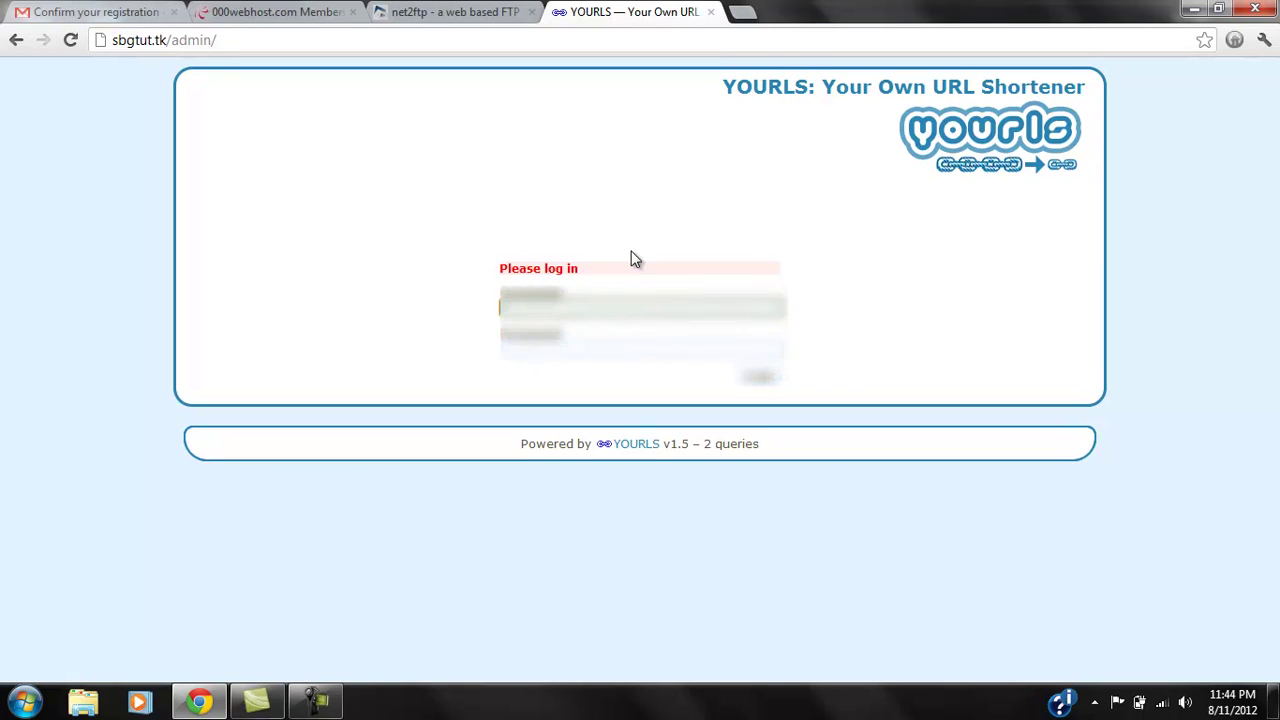
key(Tab)
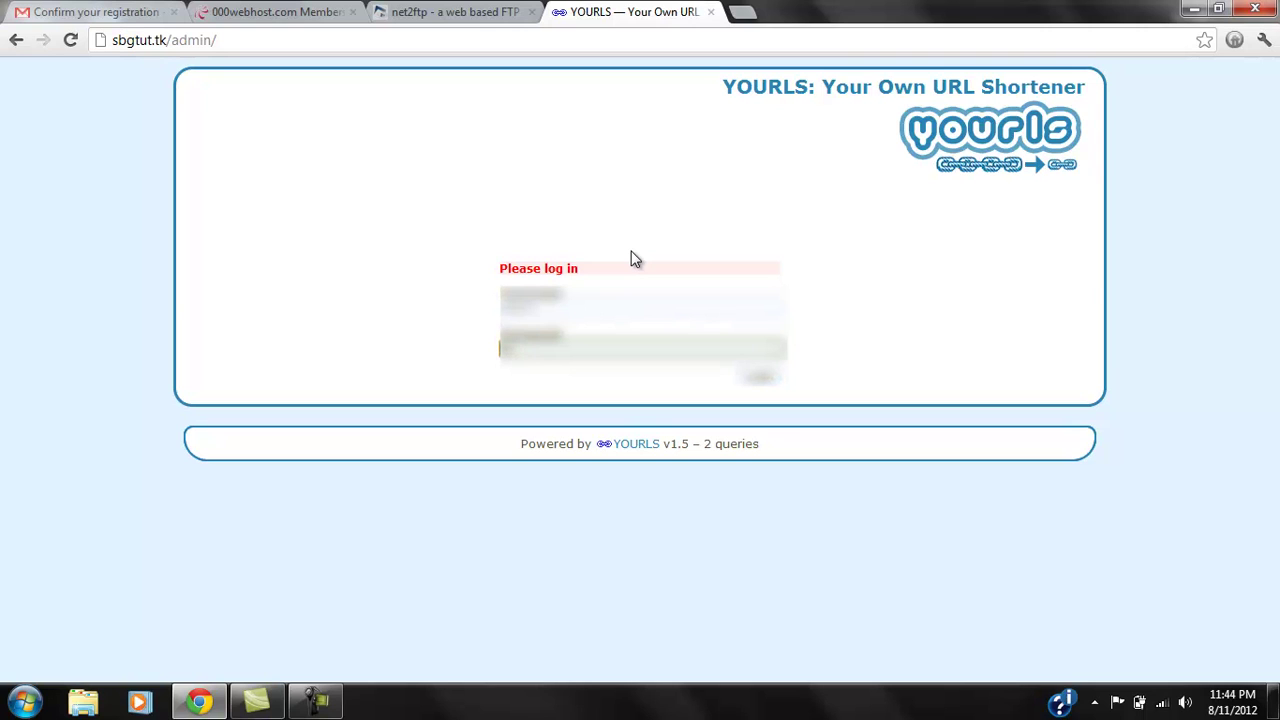
key(Return)
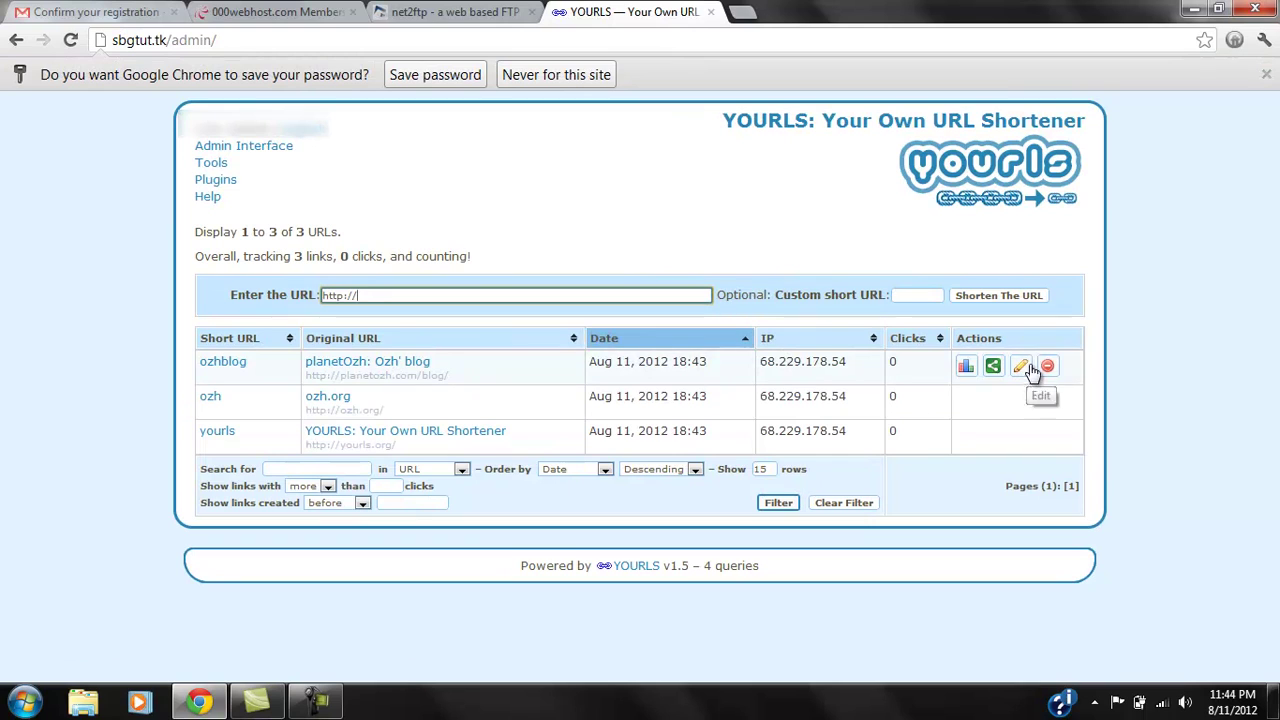
Delete the ozhblog, ozh and yourls sample links, leaving 0 links.
click(1047, 365)
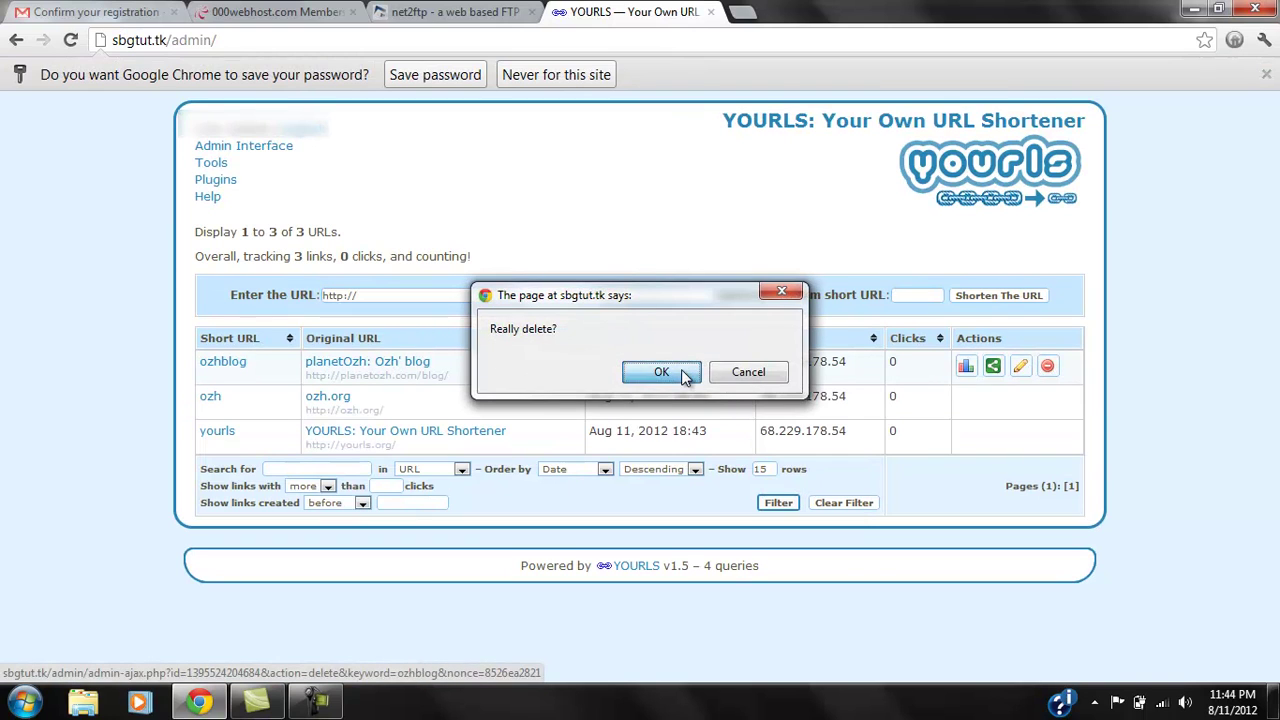
click(640, 375)
click(1047, 367)
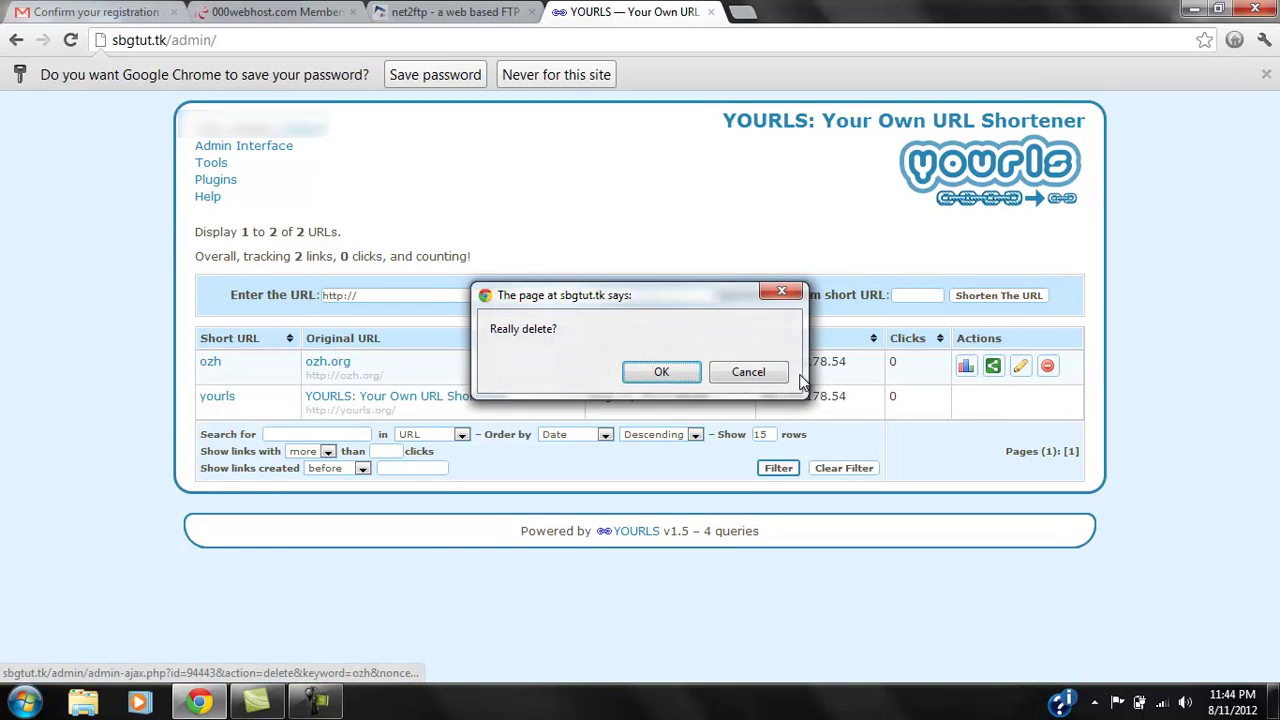
click(662, 372)
click(1047, 365)
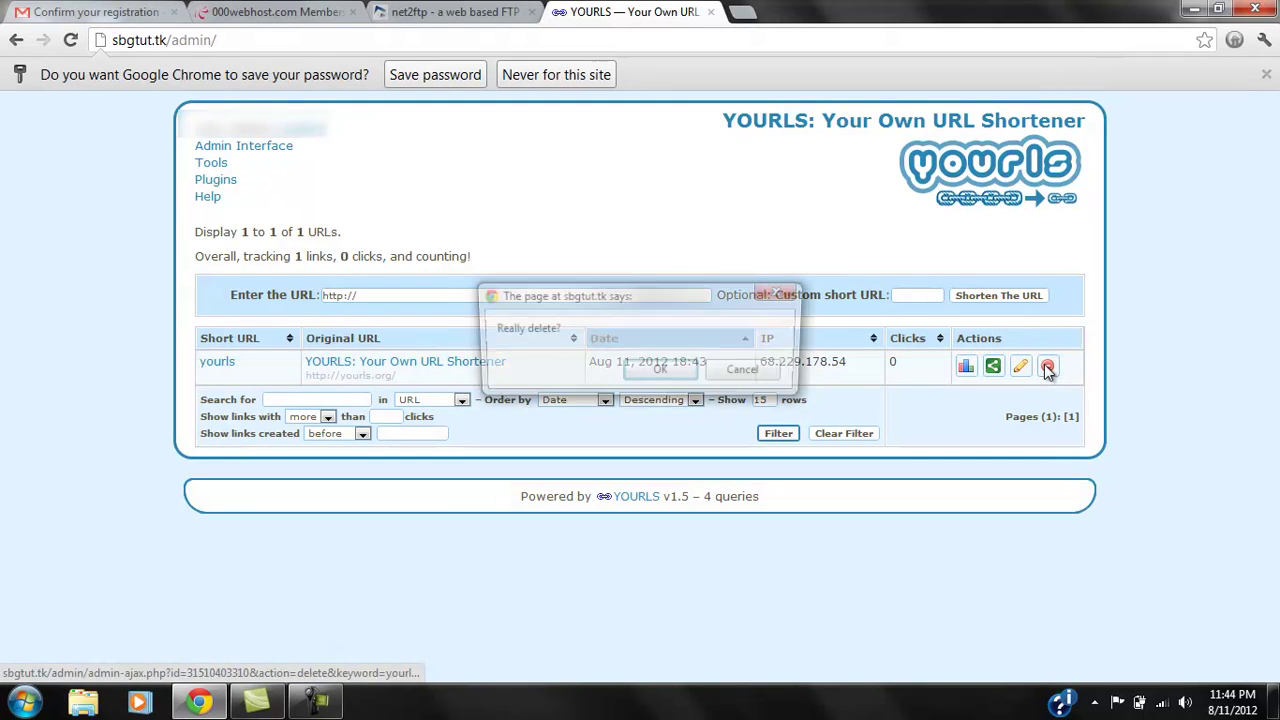
click(672, 370)
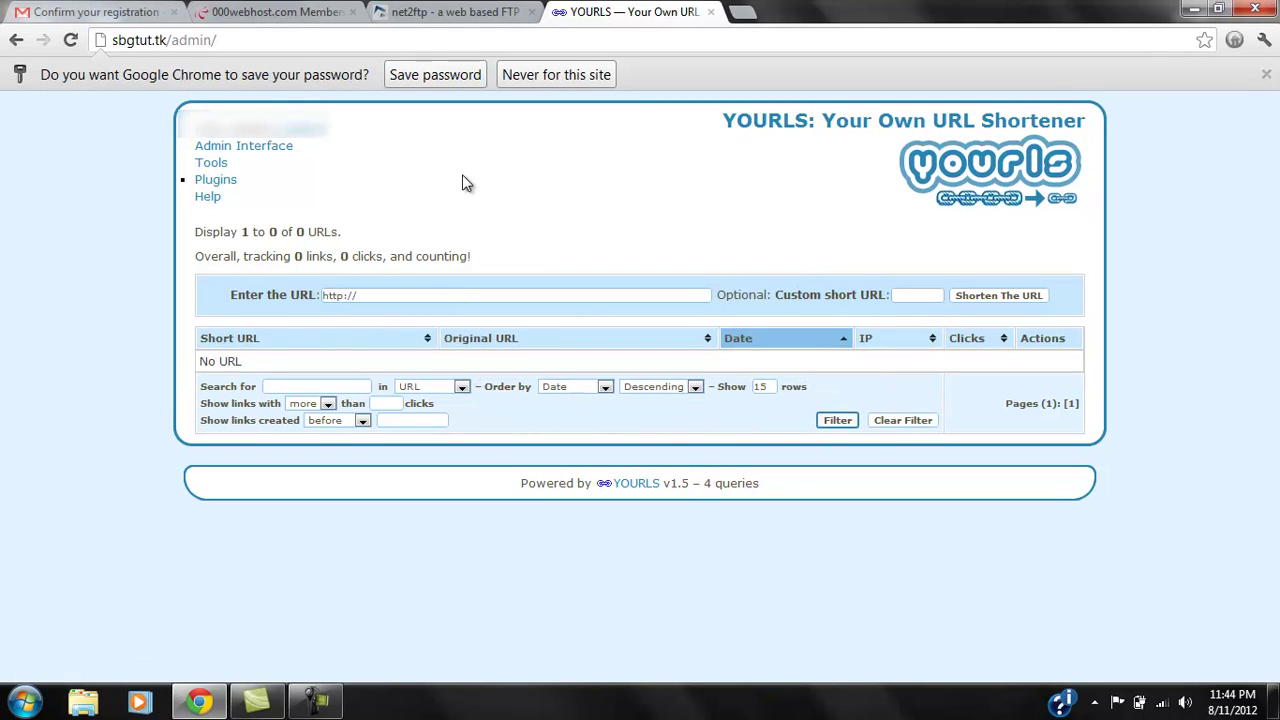
click(452, 12)
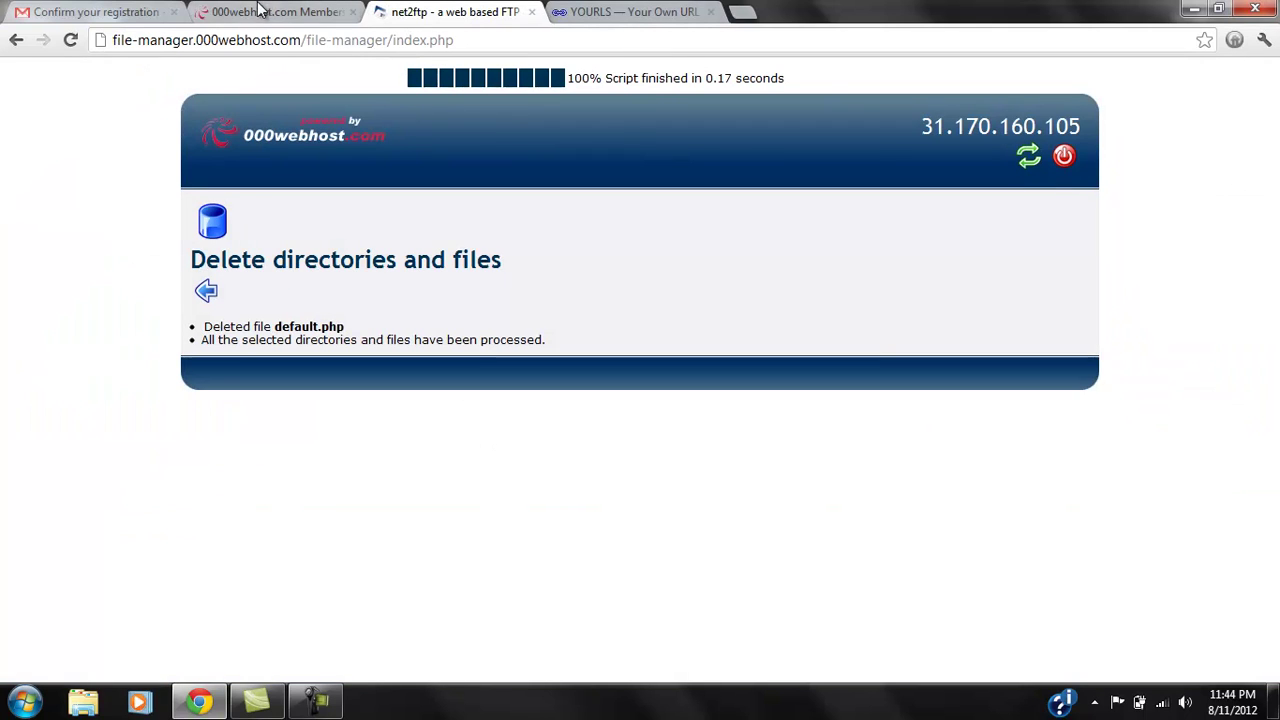
click(16, 40)
click(630, 12)
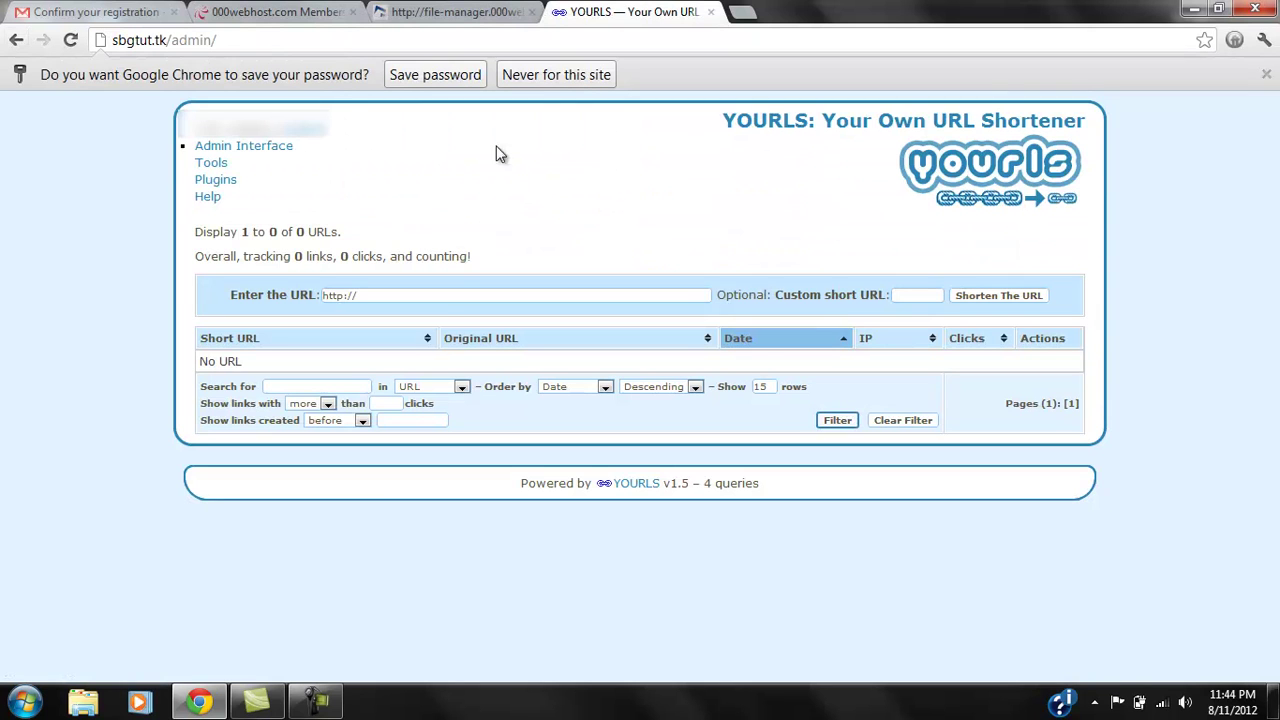
click(440, 294)
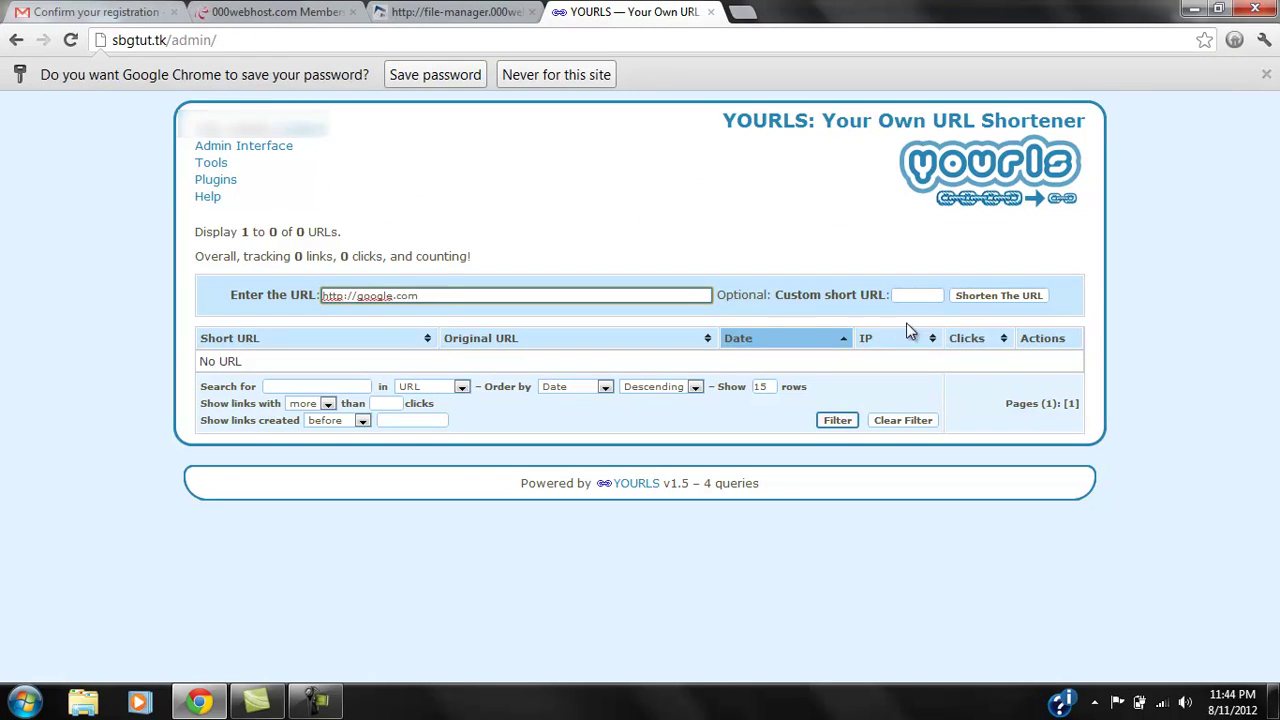
click(903, 295)
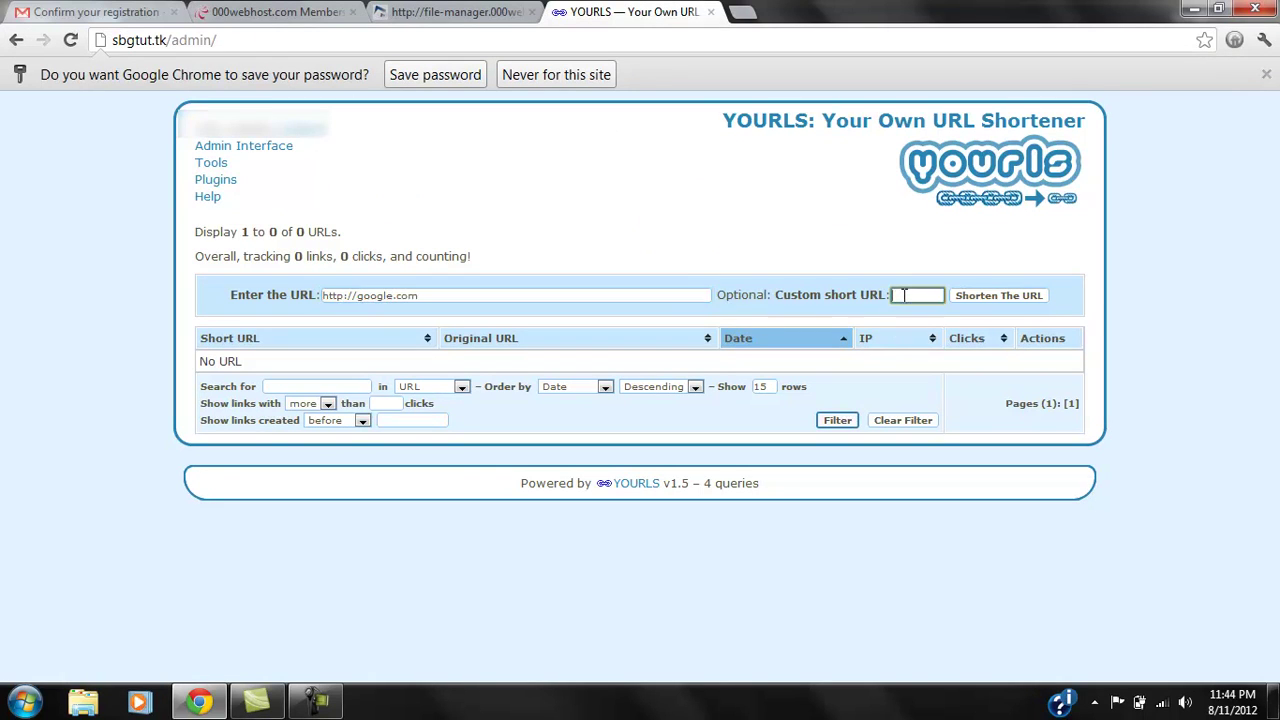
click(972, 300)
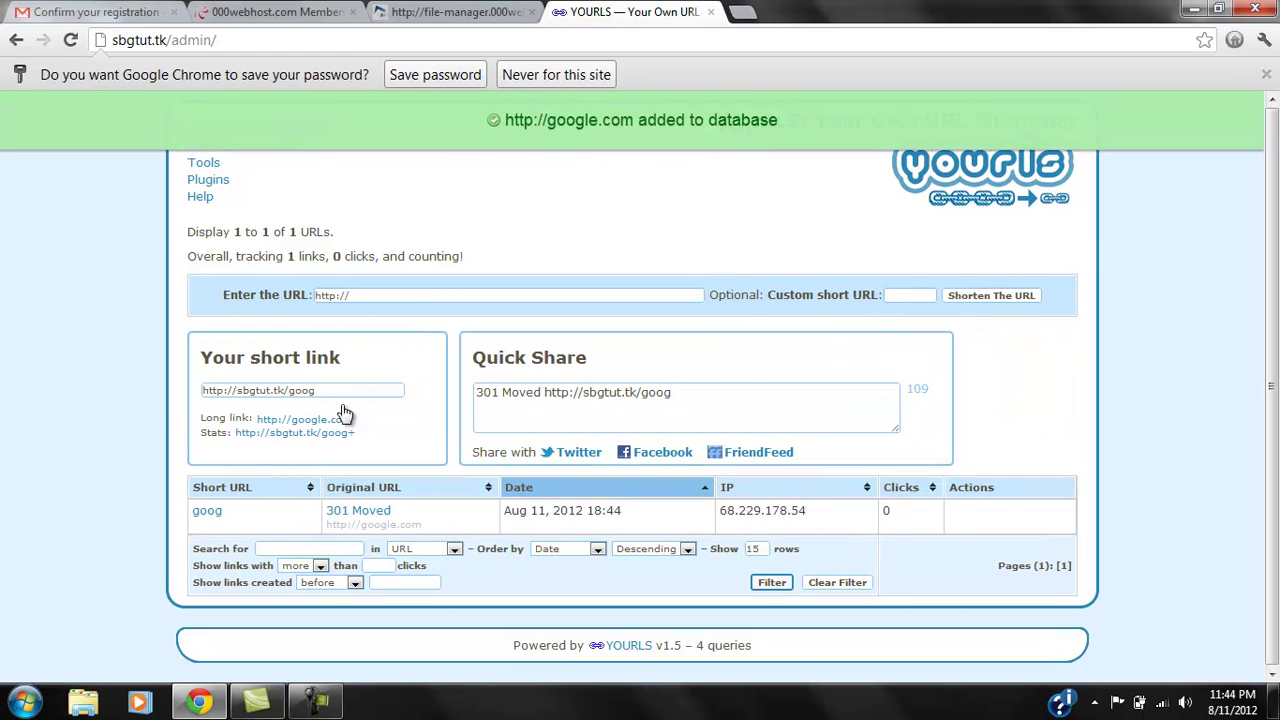
Copy sbgtut.tk/goog and test it in a new tab to confirm it redirects to Google.
click(349, 396)
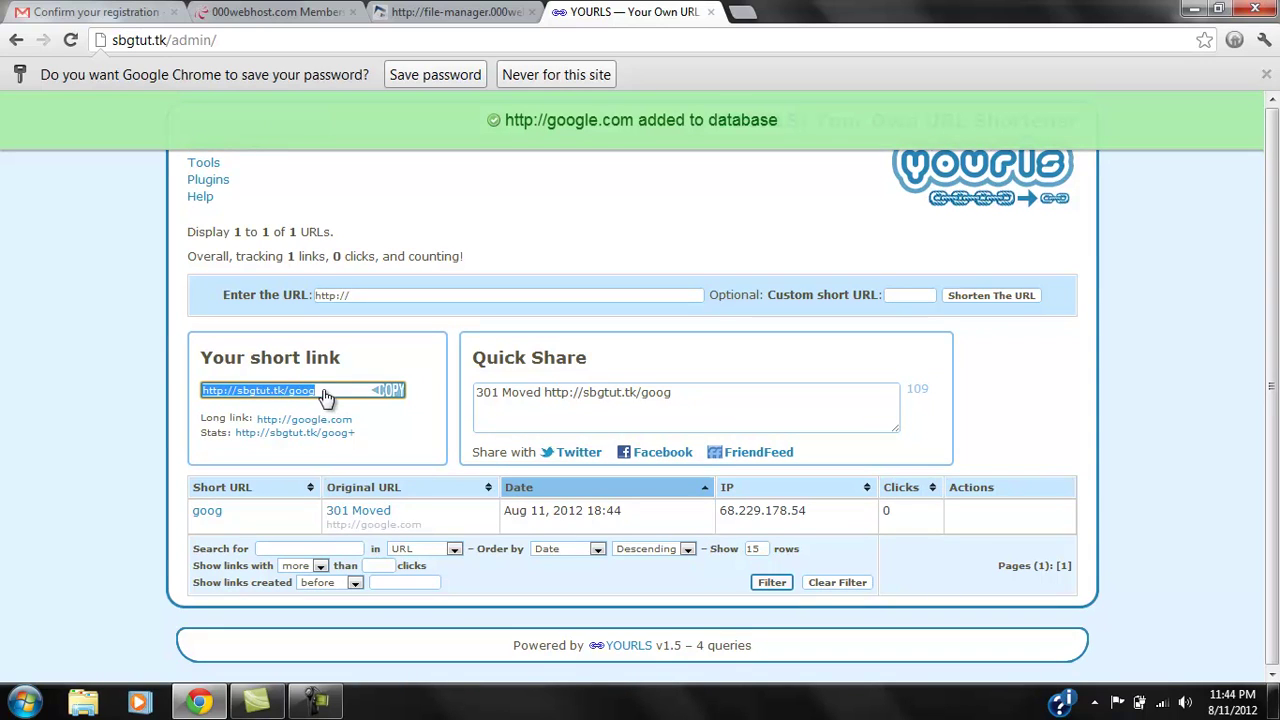
click(367, 395)
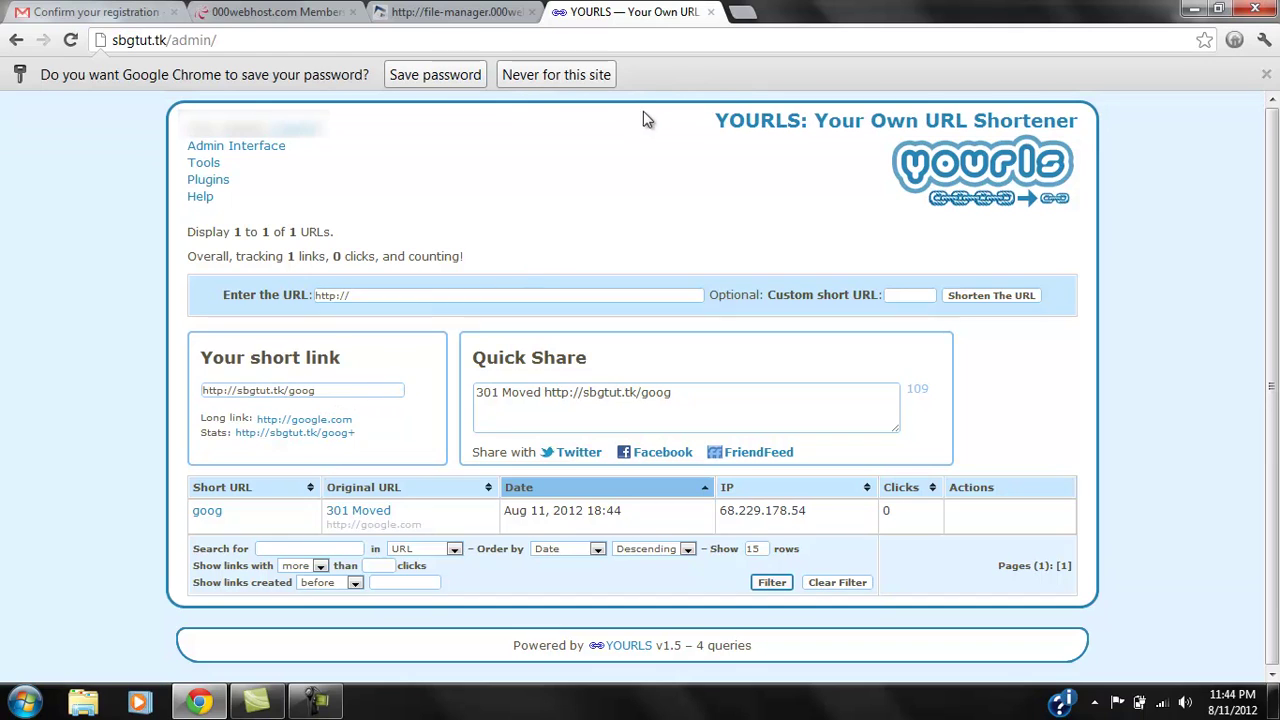
click(741, 11)
key(ctrl+v)
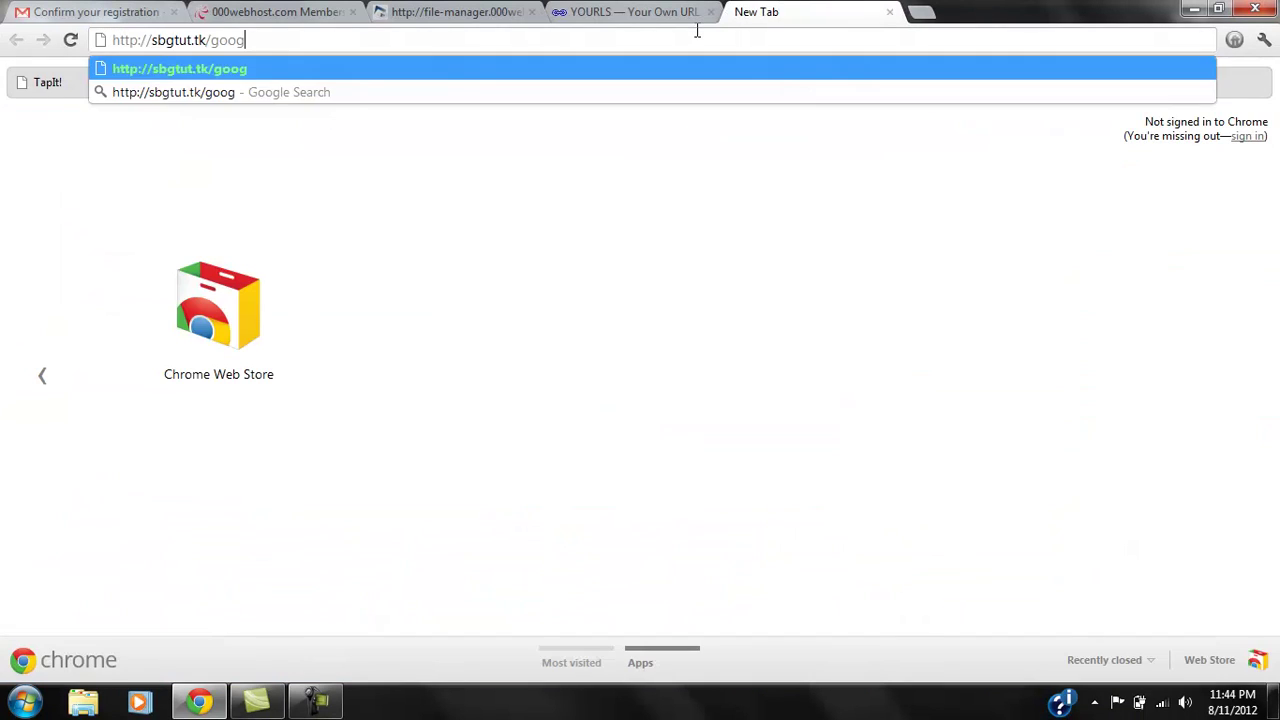
key(Return)
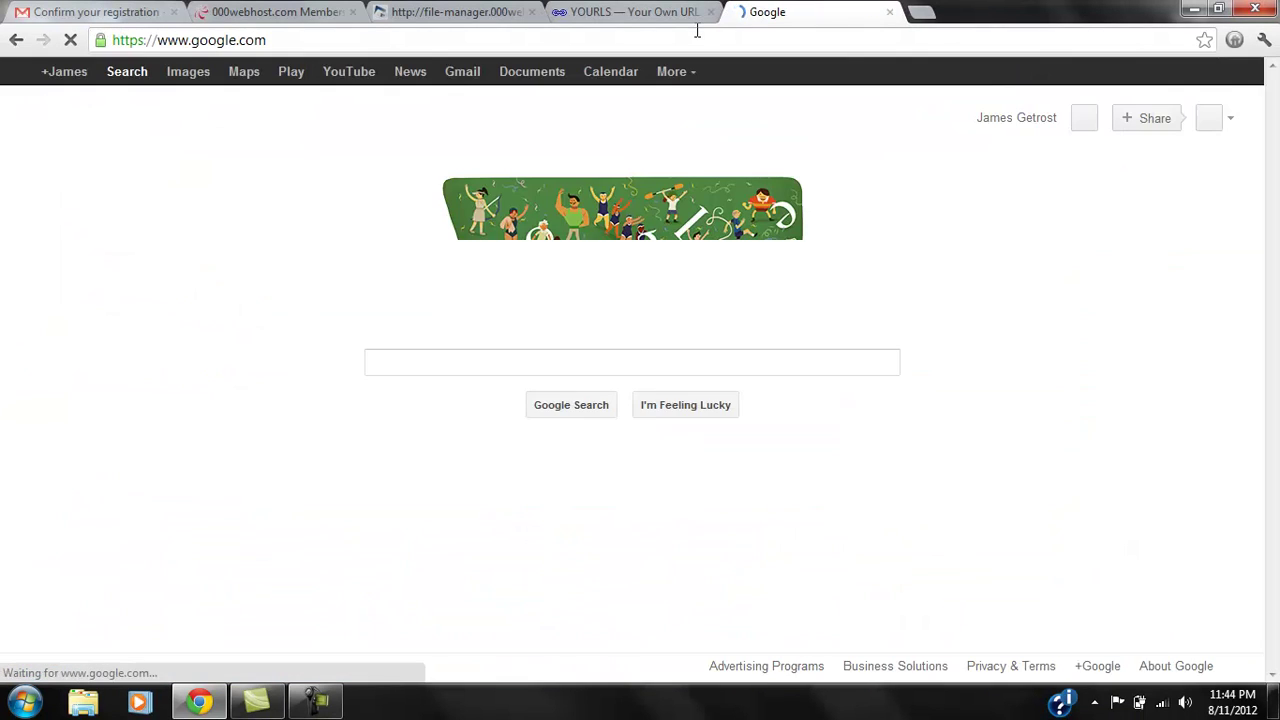
click(890, 12)
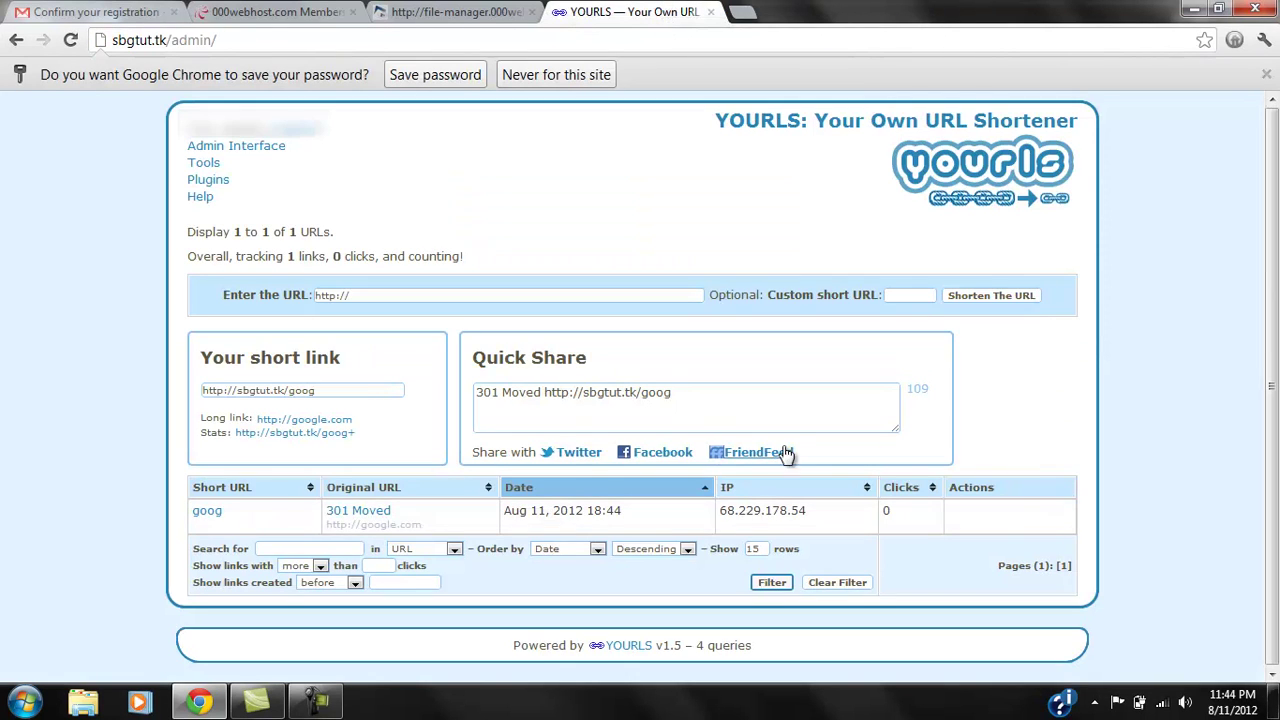
Close the stale file manager tab and go to the sbgtut.tk control panel on 000webhost.
click(462, 11)
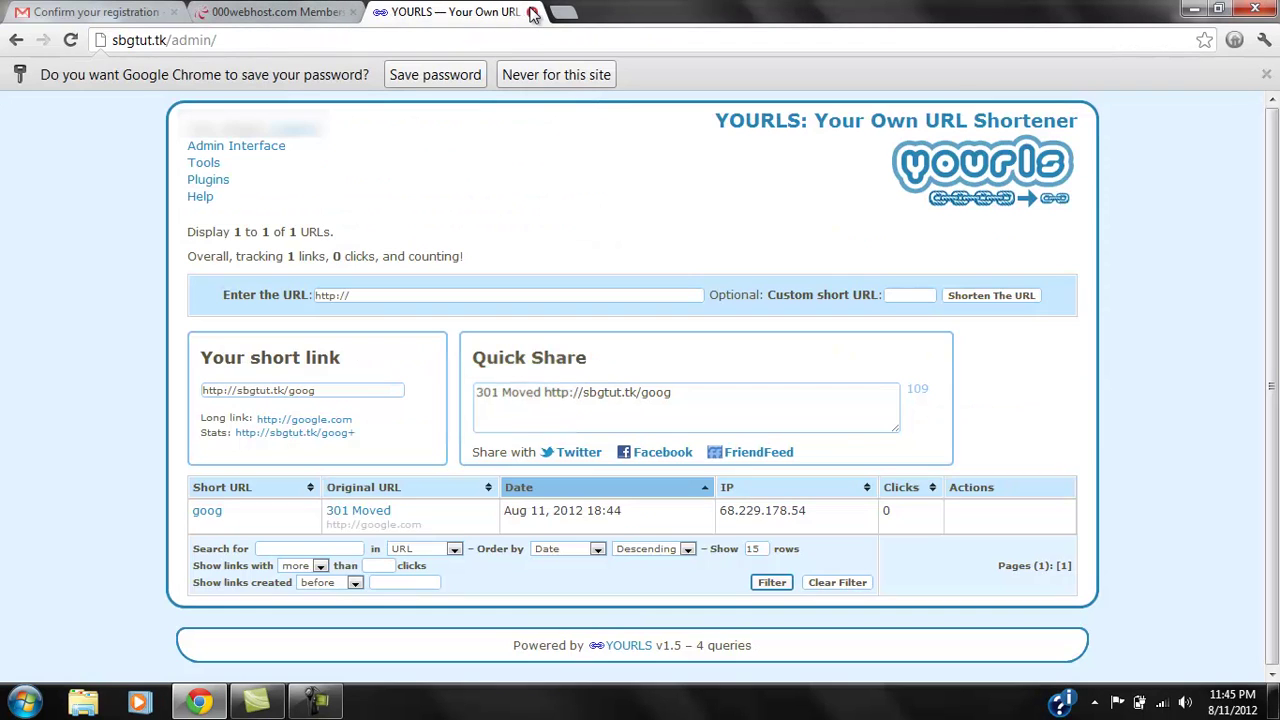
click(531, 11)
key(ctrl+shift+Tab)
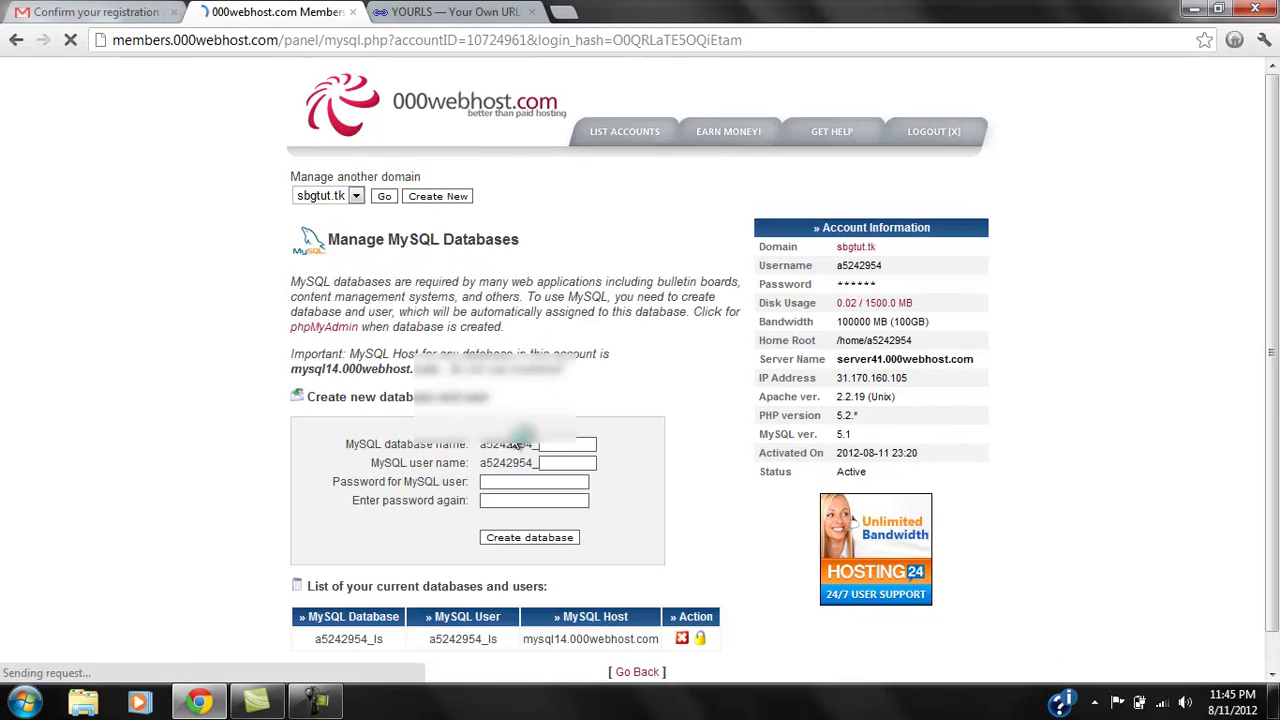
click(390, 198)
In File Manager's public_html, rename sample-public-front-page.php.txt to index.php.
scroll(393, 200, down, 8)
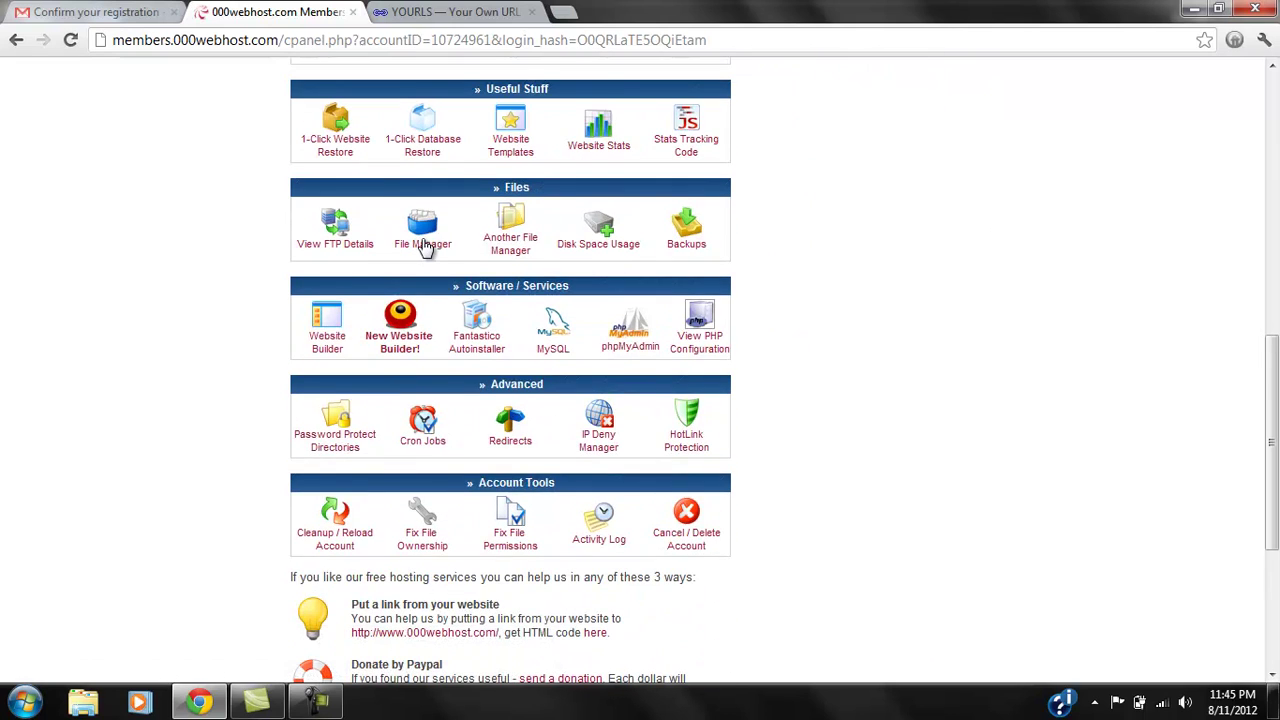
click(423, 244)
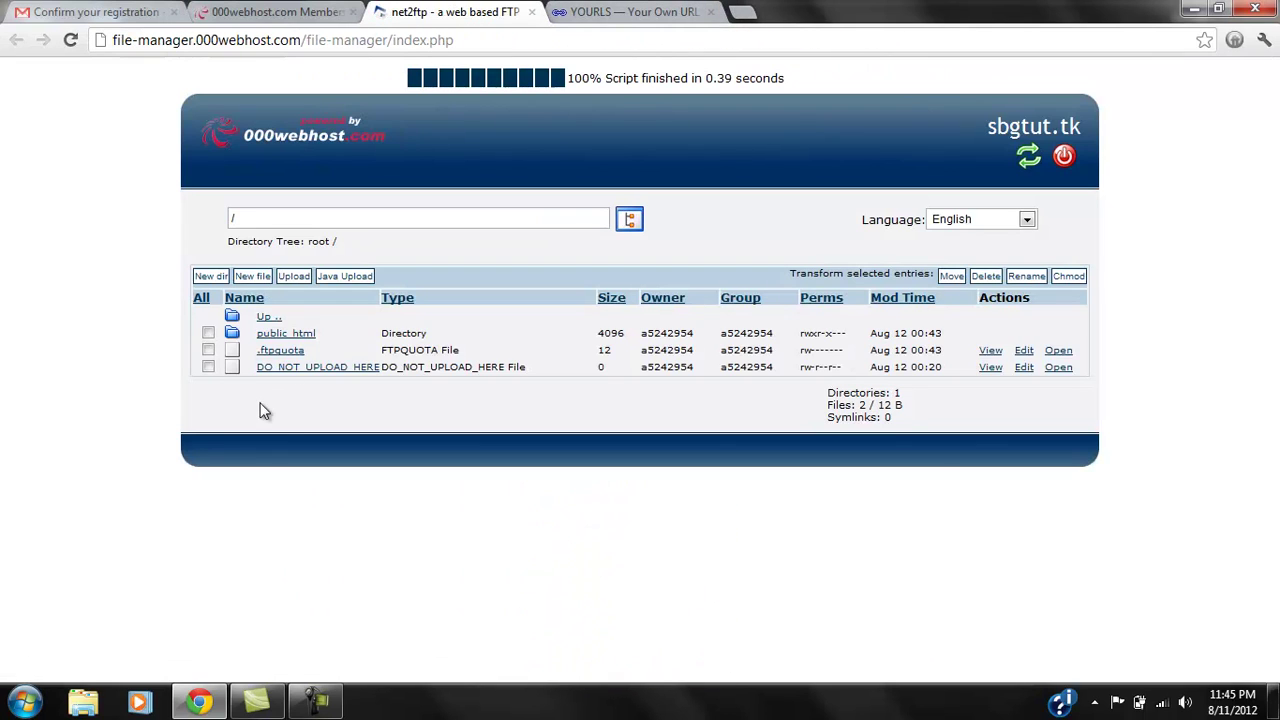
click(267, 338)
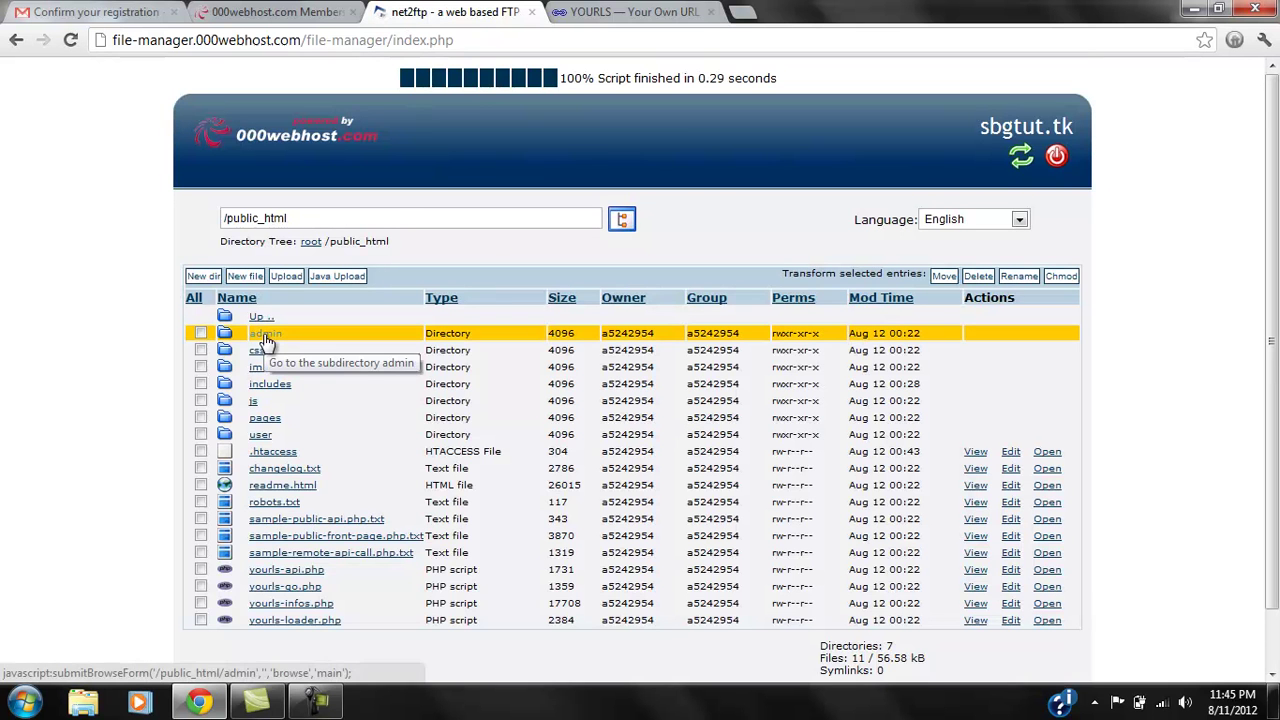
scroll(280, 350, down, 1)
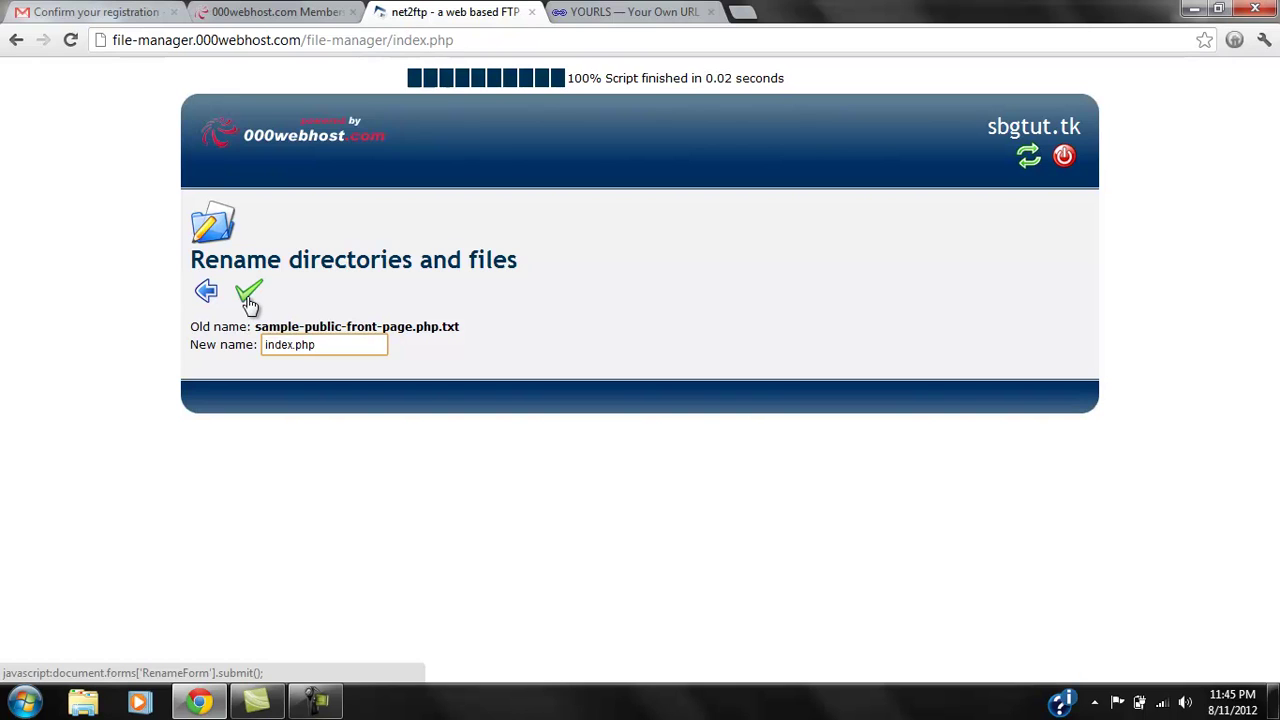
click(249, 297)
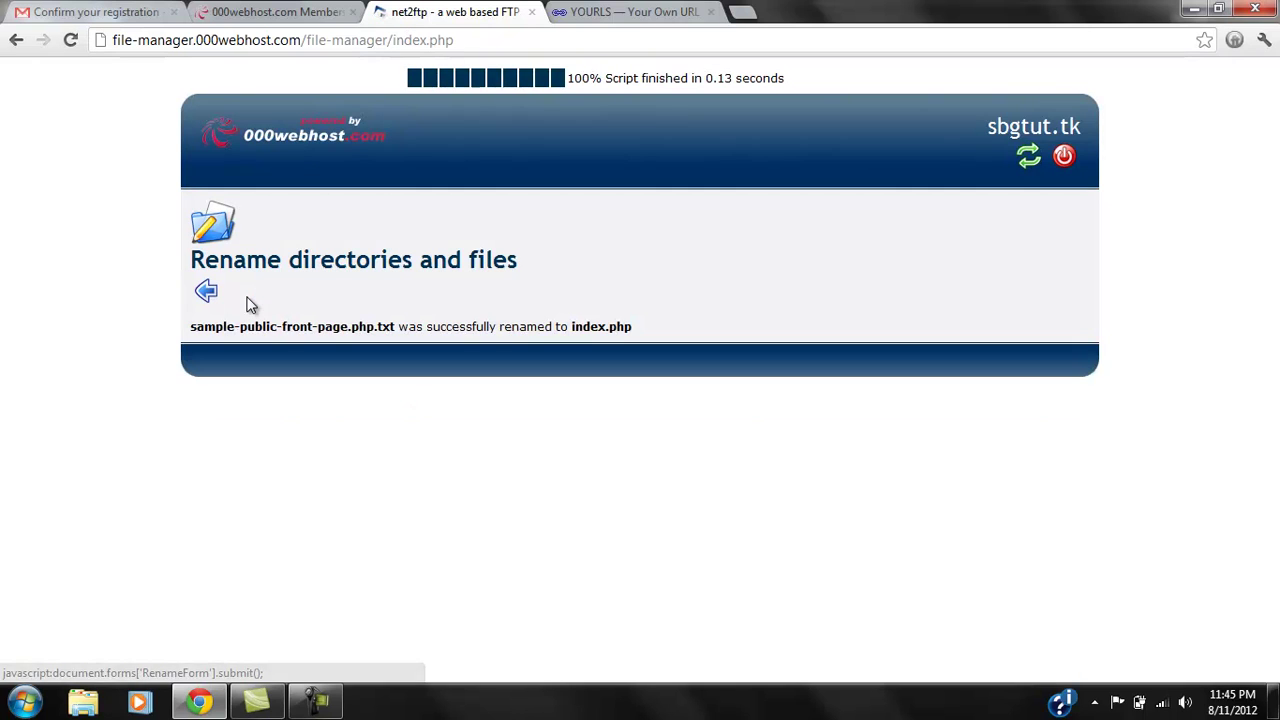
Load sbgtut.tk/index.php in a new tab to view the public front page.
click(607, 11)
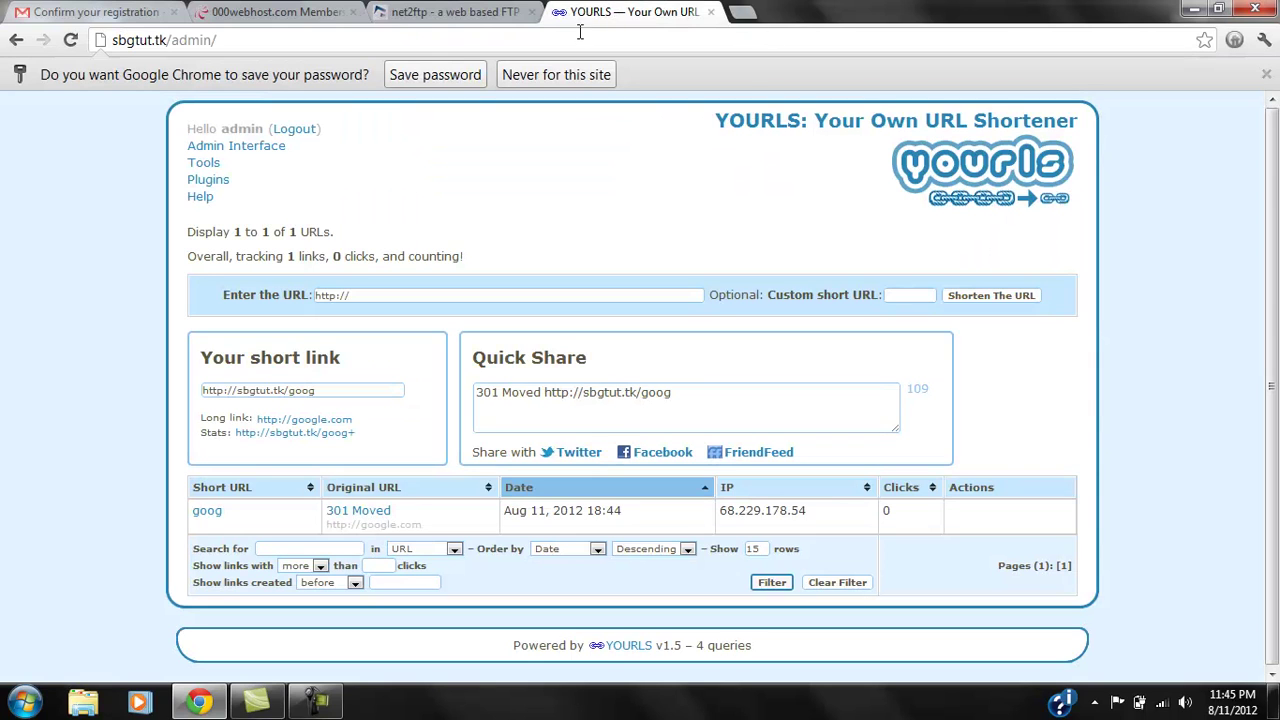
click(744, 11)
text(s)
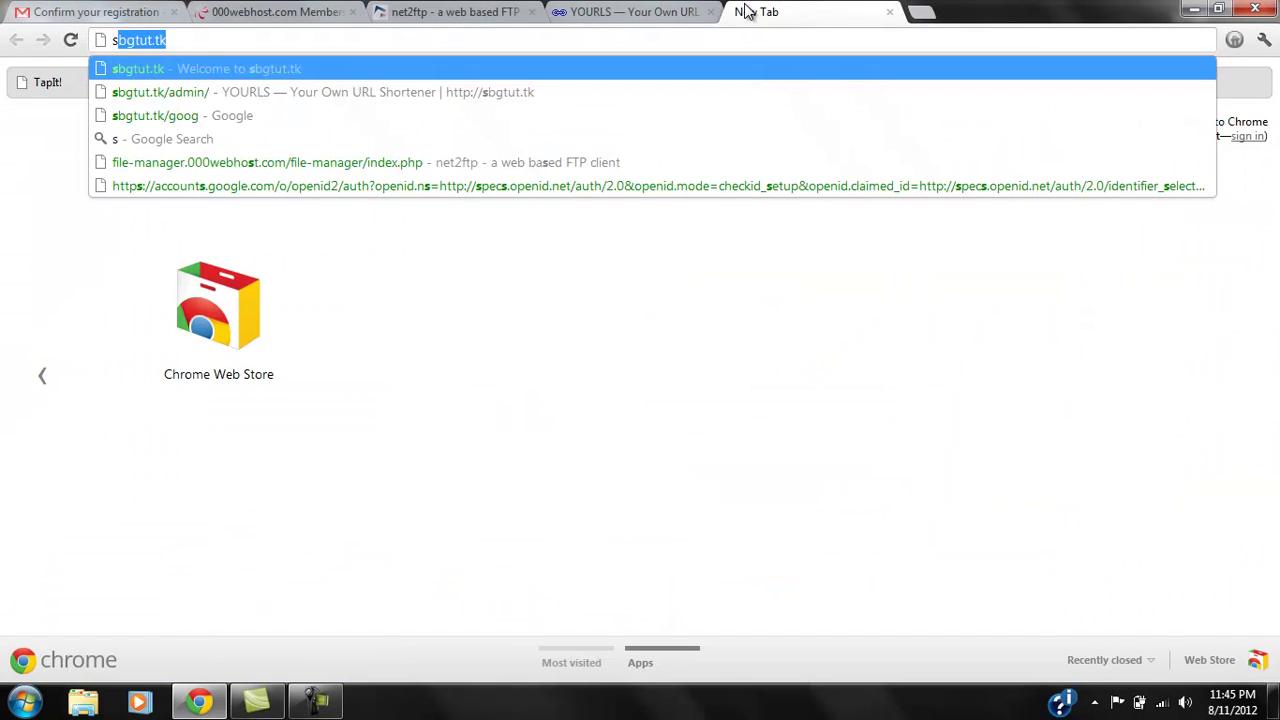
key(Return)
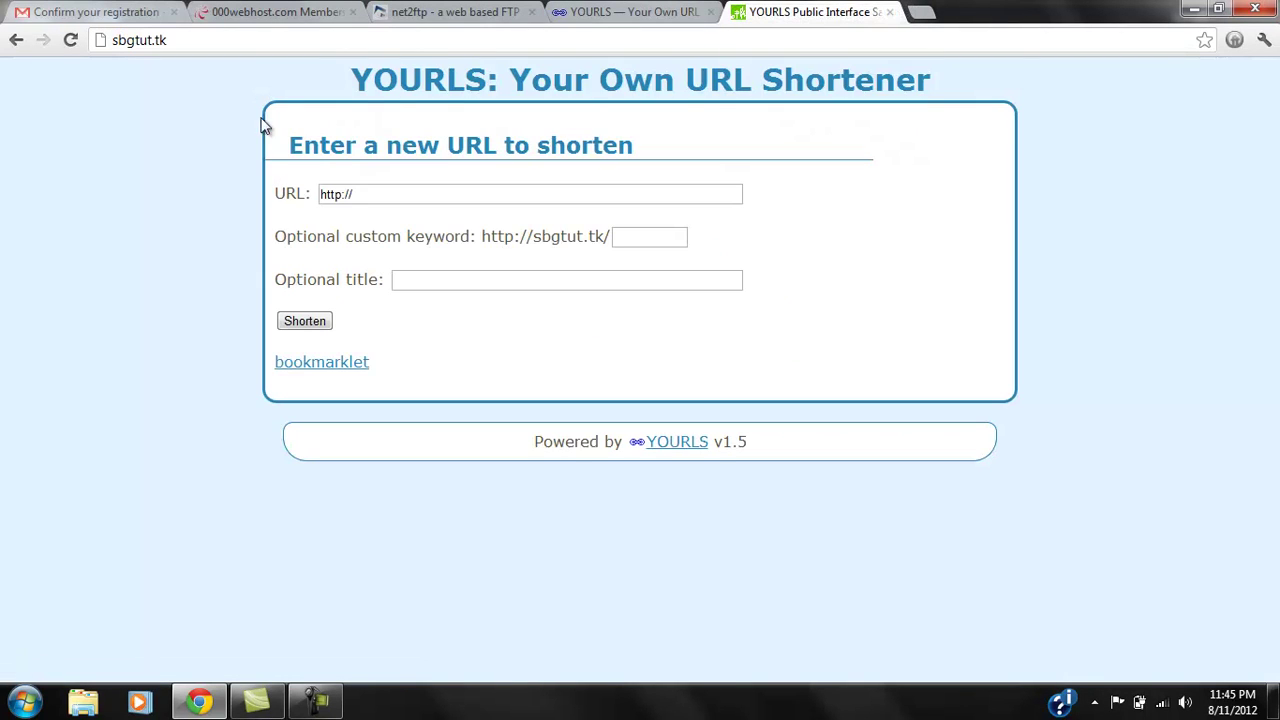
drag(270, 90, 573, 137)
click(518, 304)
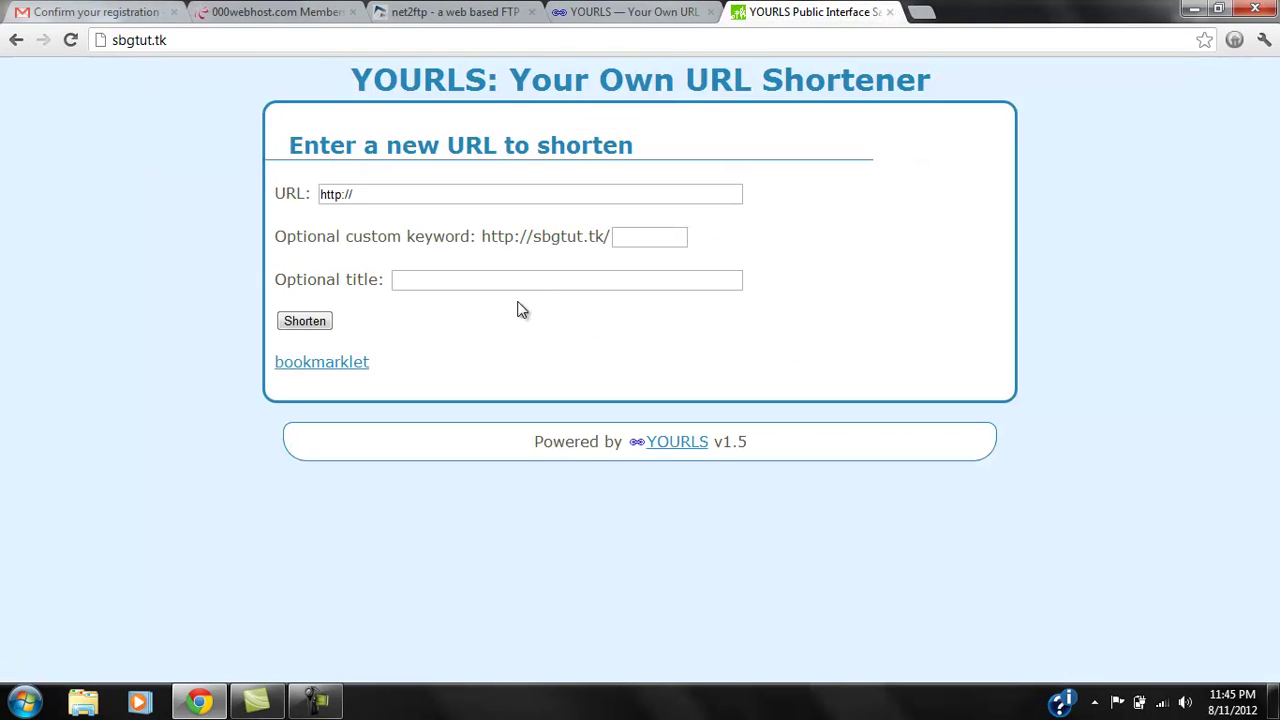
click(233, 47)
text(sbgtut.tk/index.p)
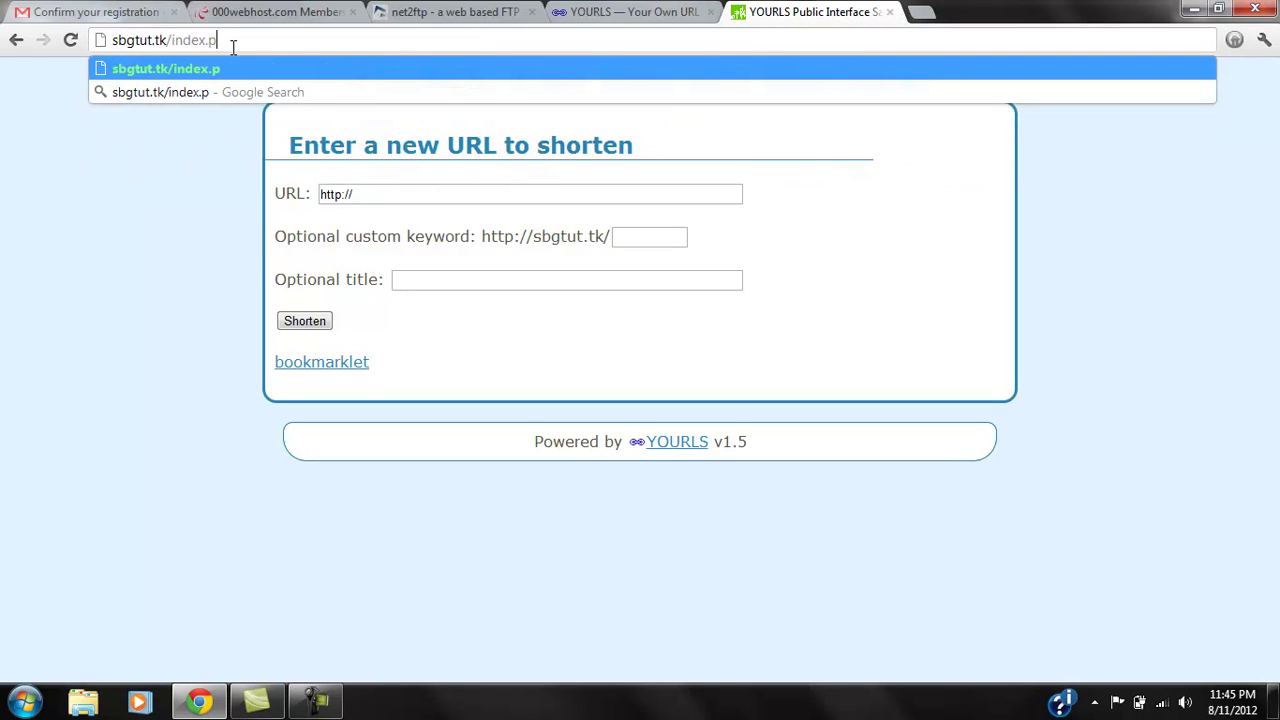
text(hp)
key(Return)
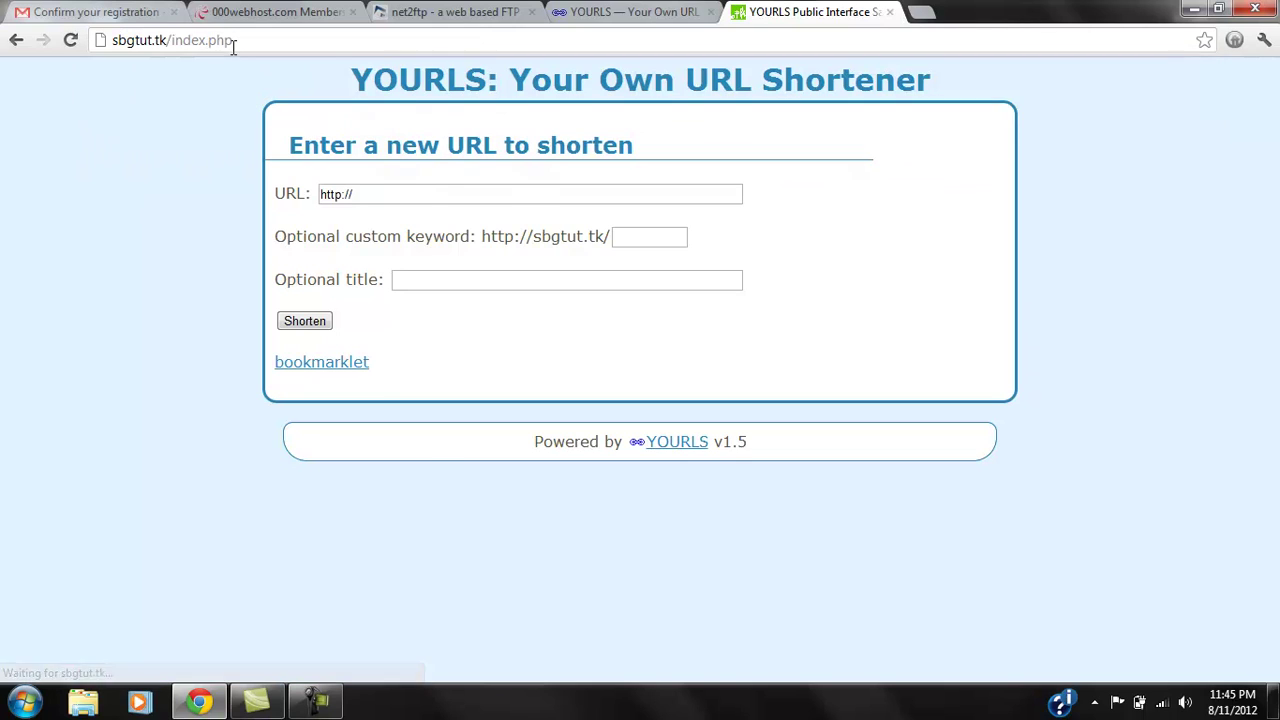
Change the address to sbgtut.tk/1 and load it.
click(233, 47)
click(258, 47)
drag(258, 47, 170, 47)
text(/1)
key(Return)
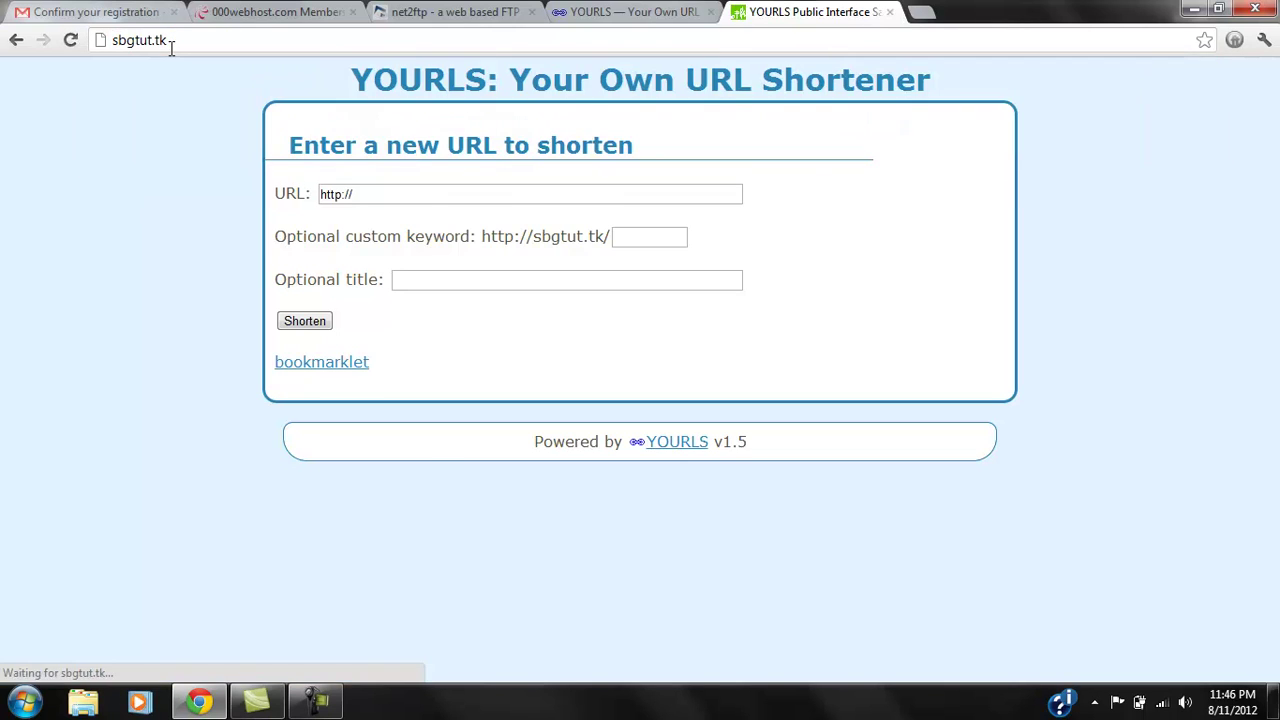
click(407, 203)
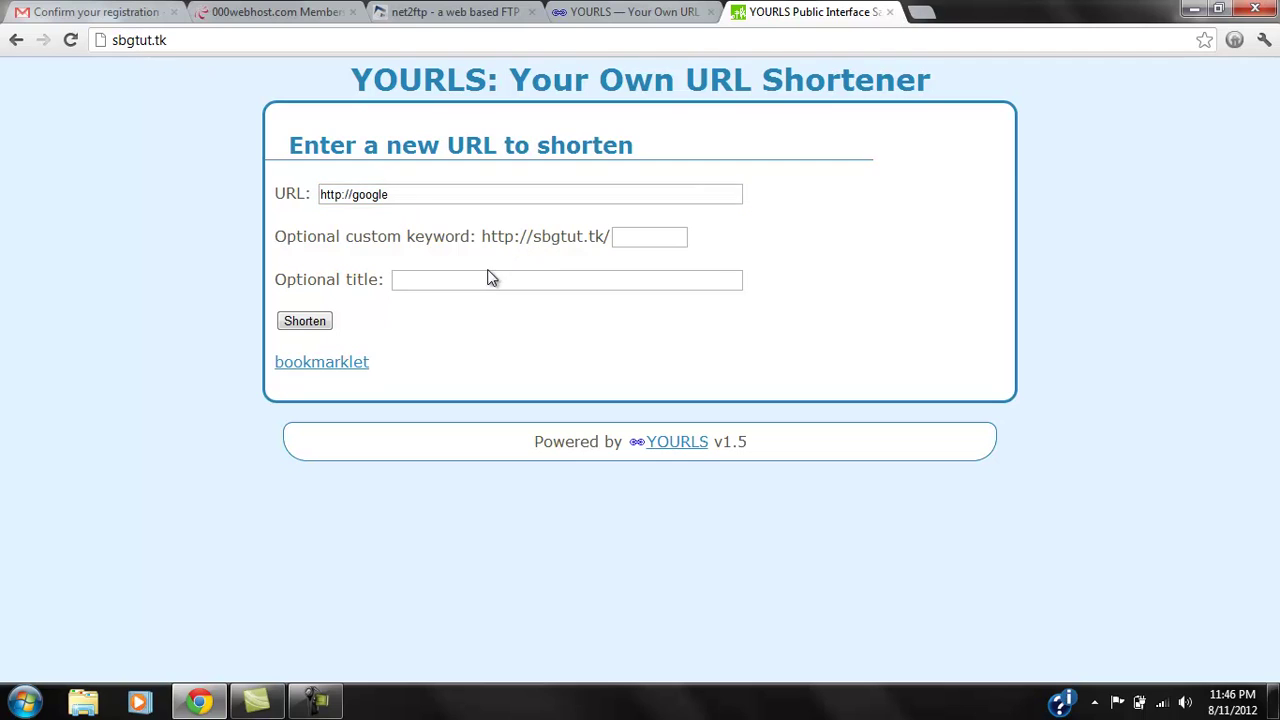
click(484, 283)
click(435, 196)
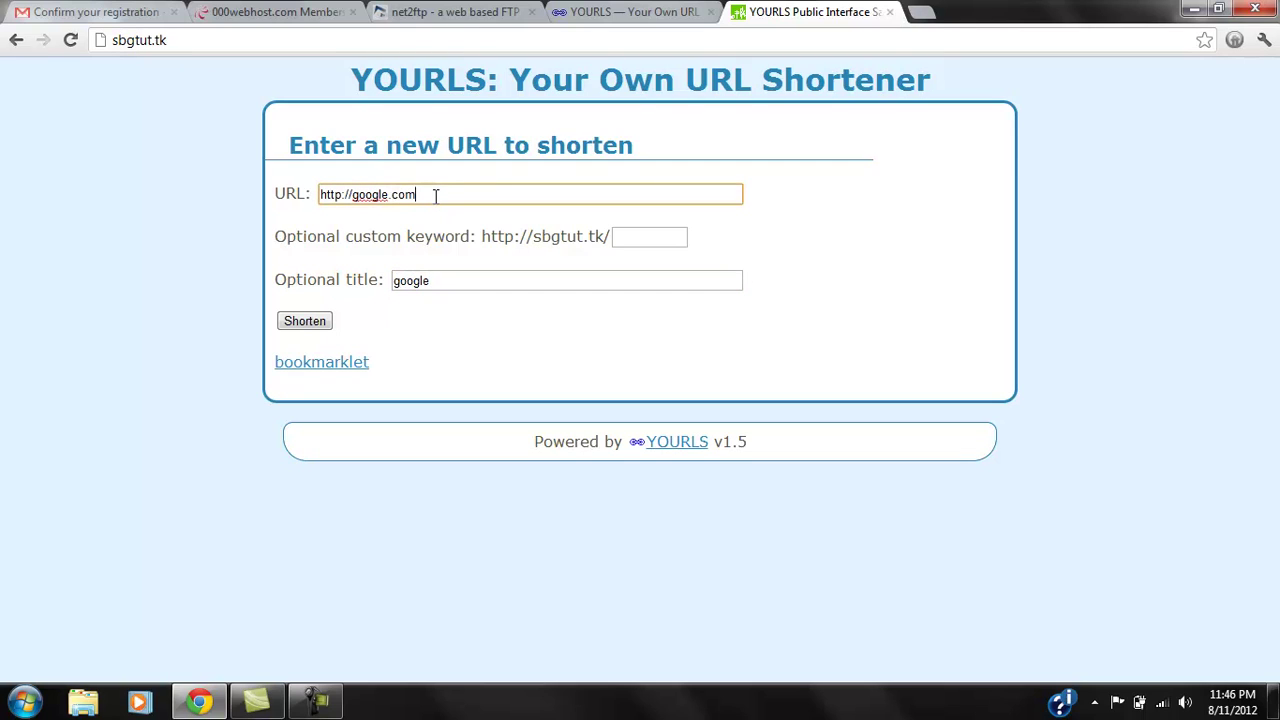
click(308, 322)
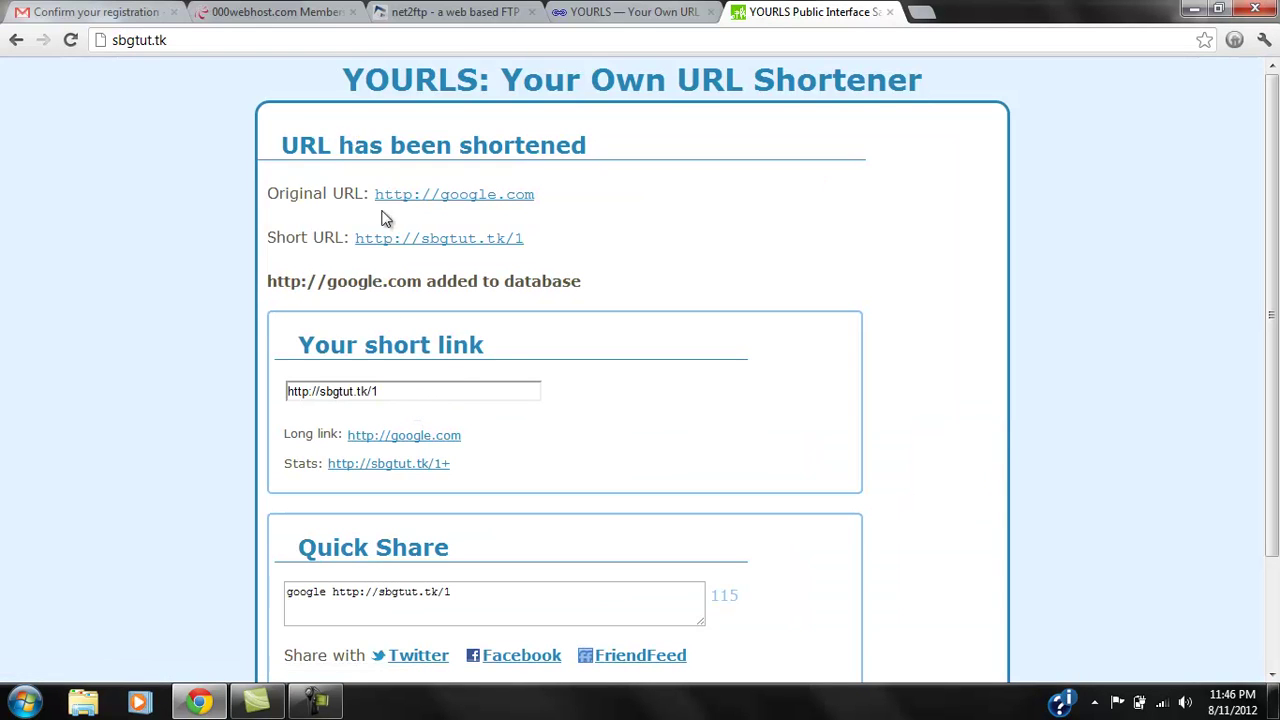
click(16, 40)
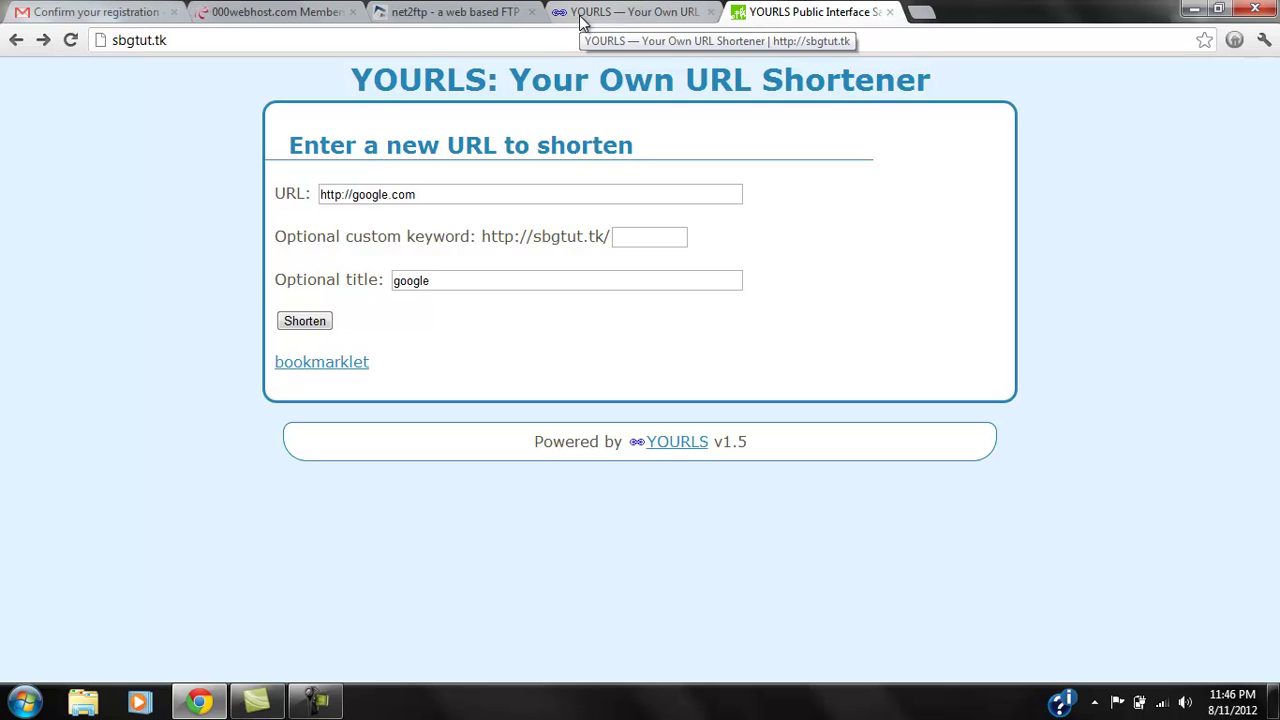
Load qksht.tk, the QuickShot Link Service page, in a new browser tab.
click(921, 13)
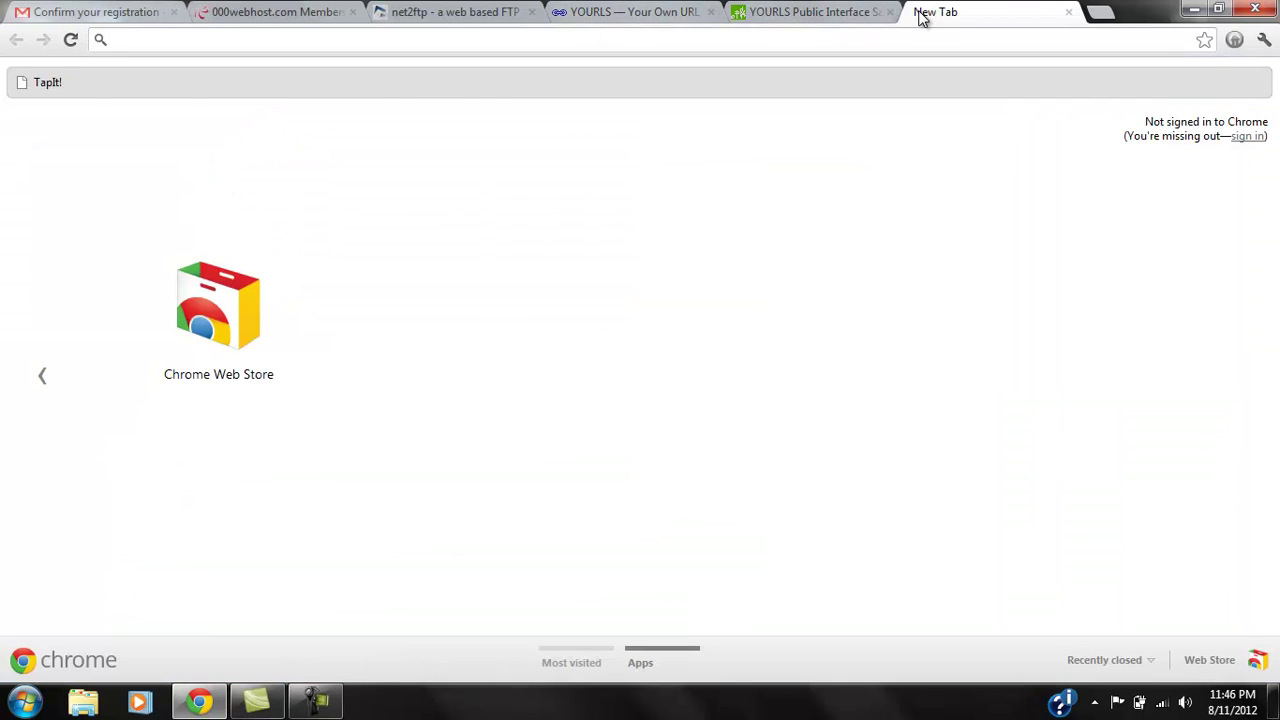
text(qksh)
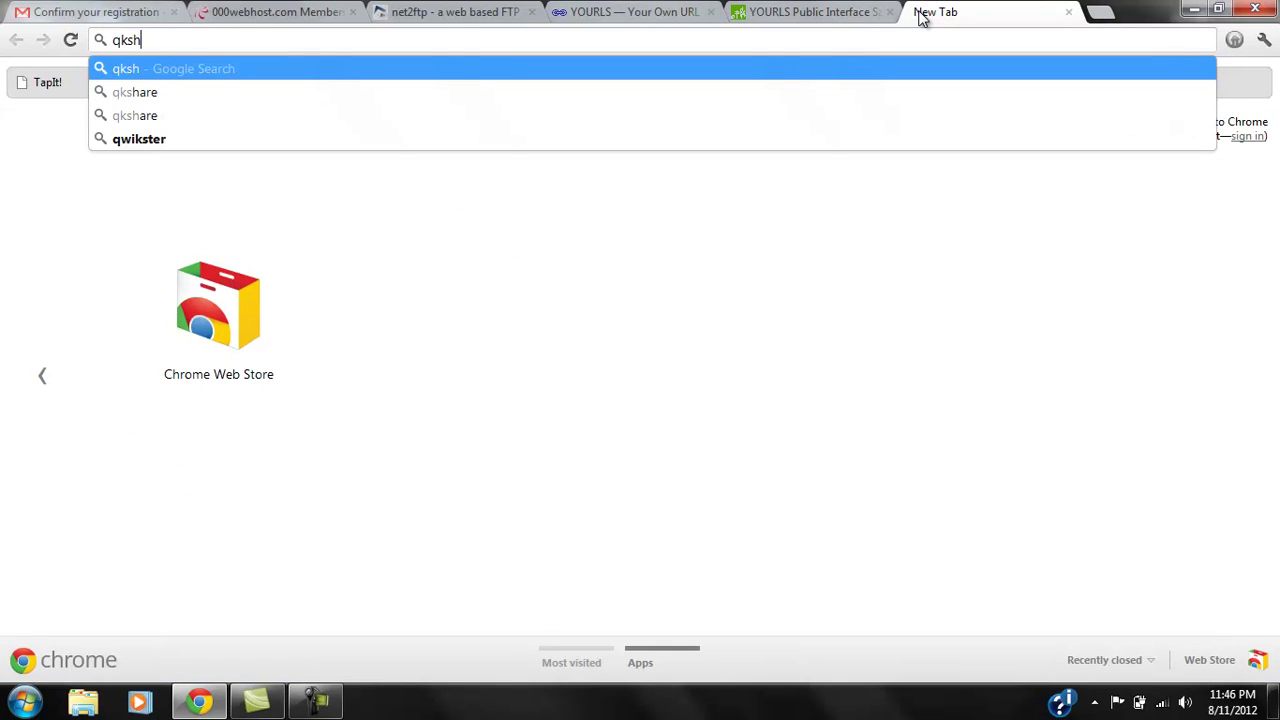
text(t.tk)
key(Return)
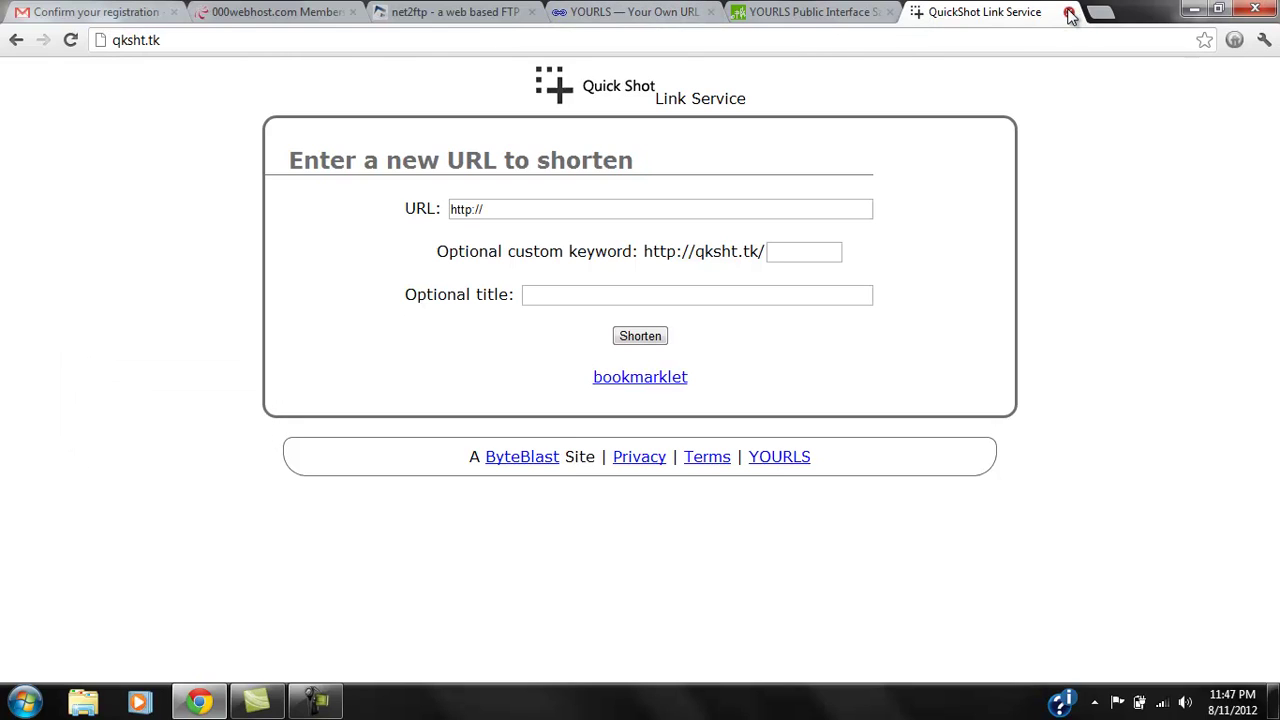
click(315, 702)
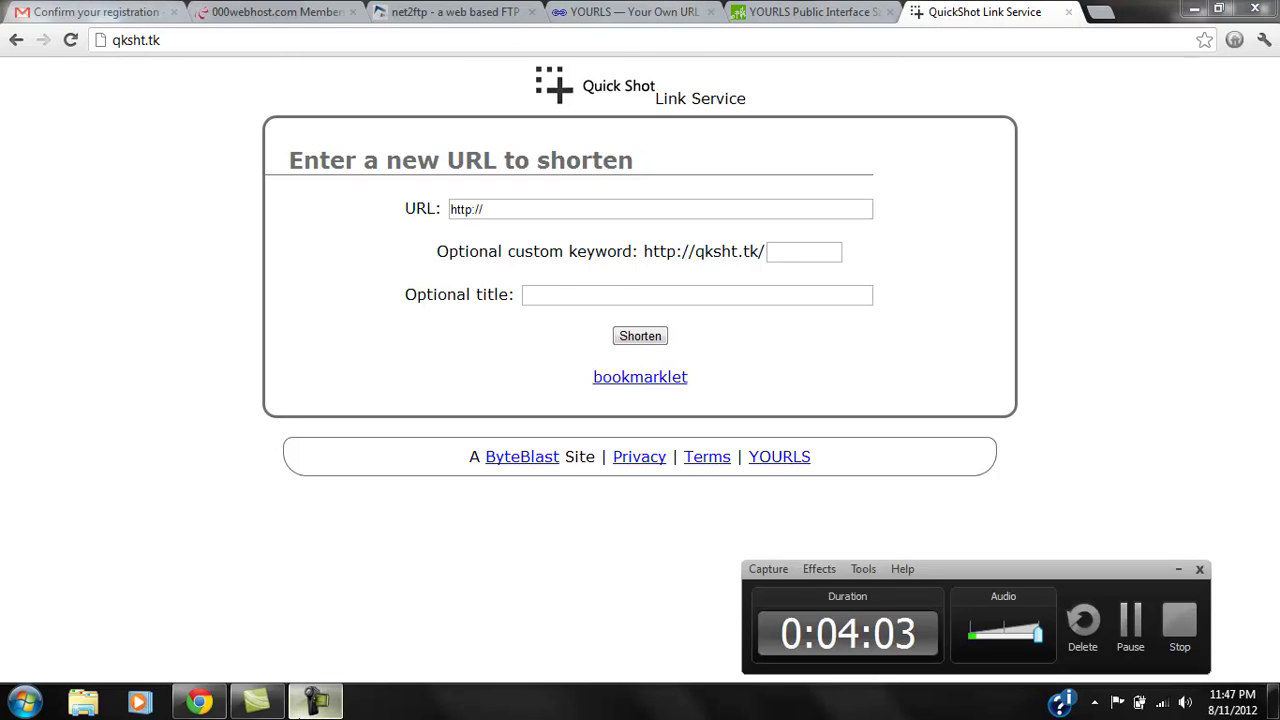